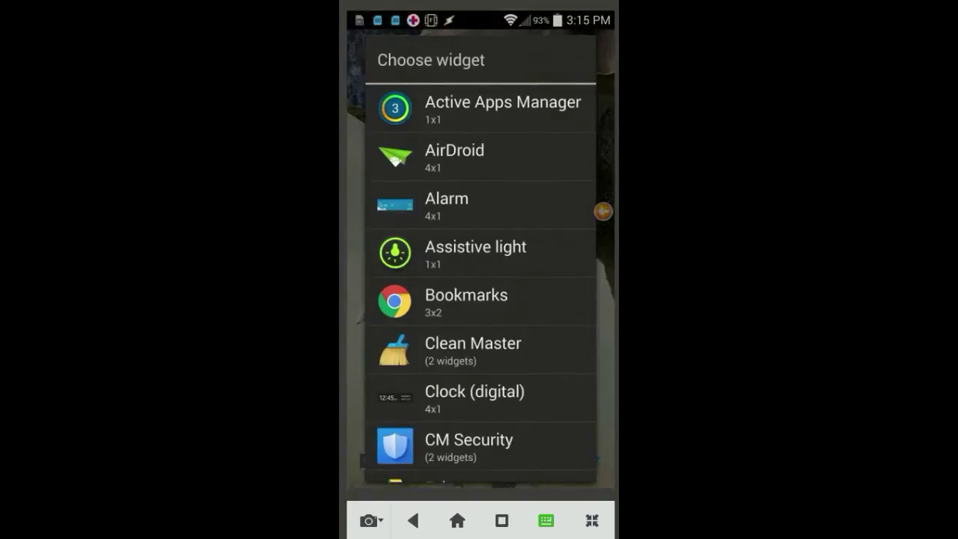
Step: Add a Tasker Task widget to the home screen and create a new task named 'Alarm' for it
scroll(479, 285, "down", 10)
left_click(450, 362)
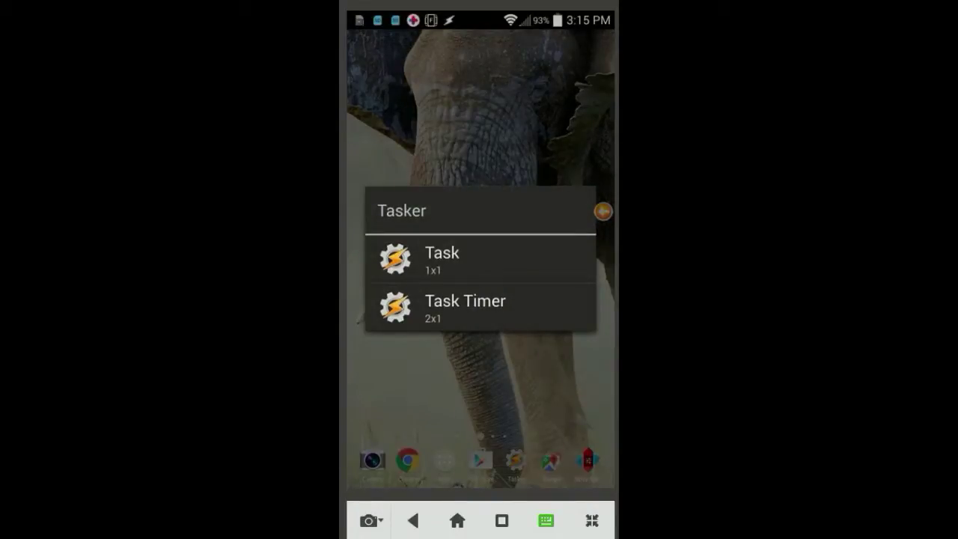
key("Escape")
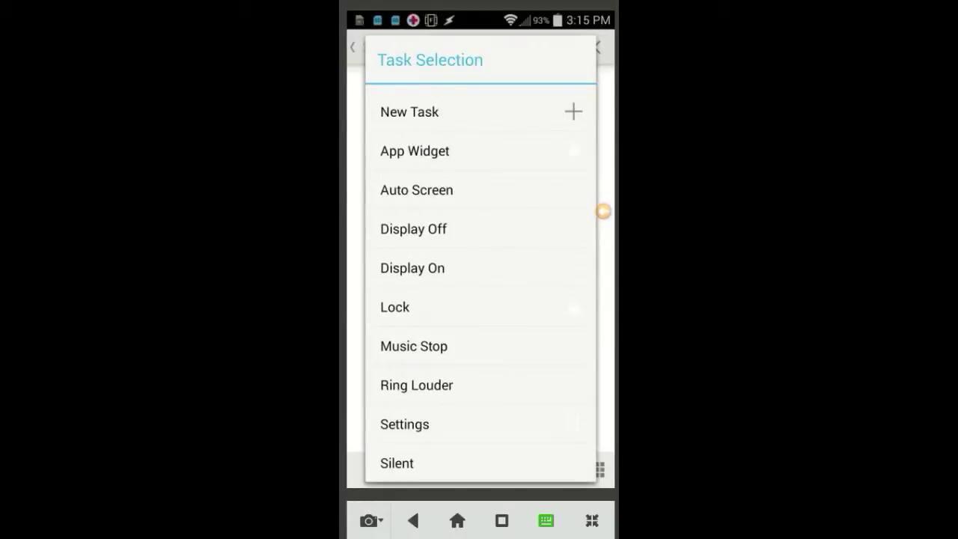
left_click(409, 111)
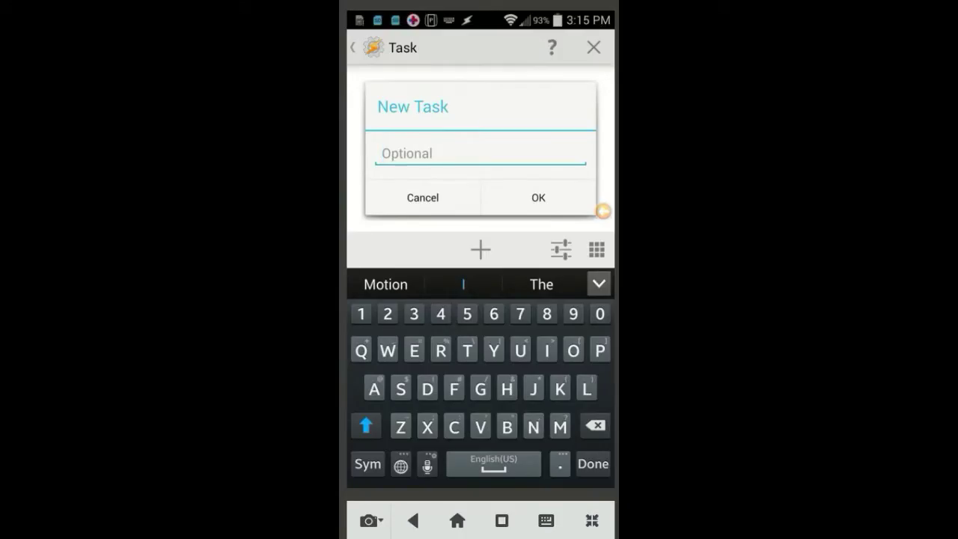
type("A")
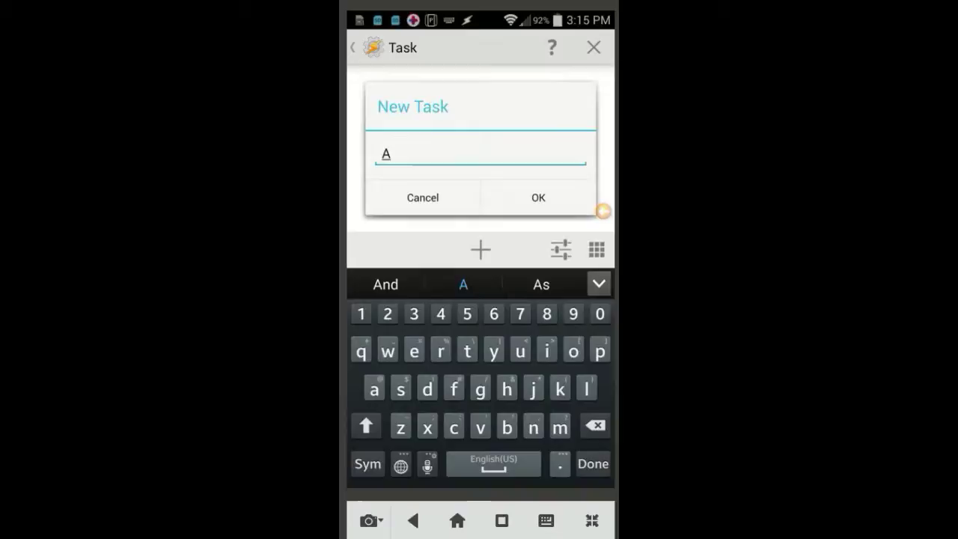
type("lar")
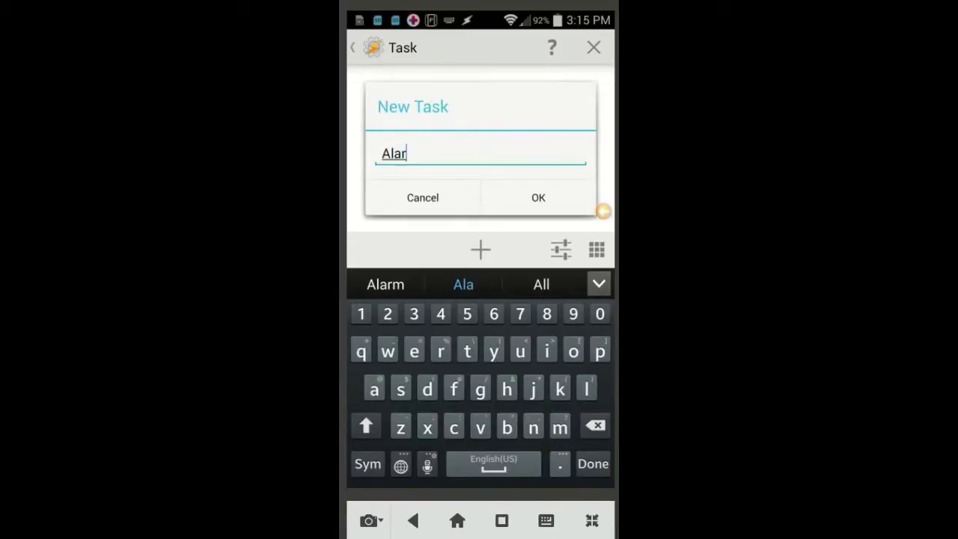
type("m")
left_click(538, 197)
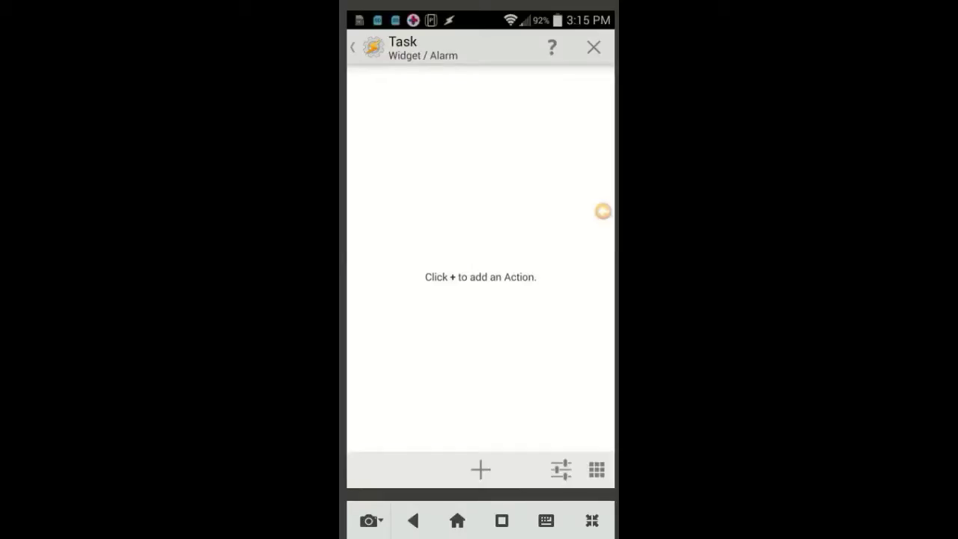
Step: Add a Variable Add action on %Motionalarm with Wrap Around 2, and give the task the built-in star icon
left_click(481, 469)
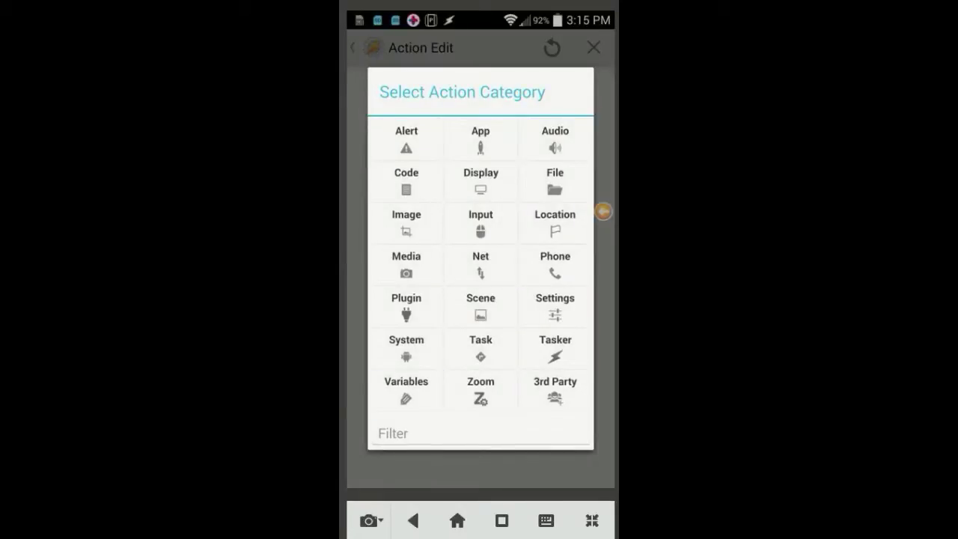
left_click(407, 389)
left_click(555, 206)
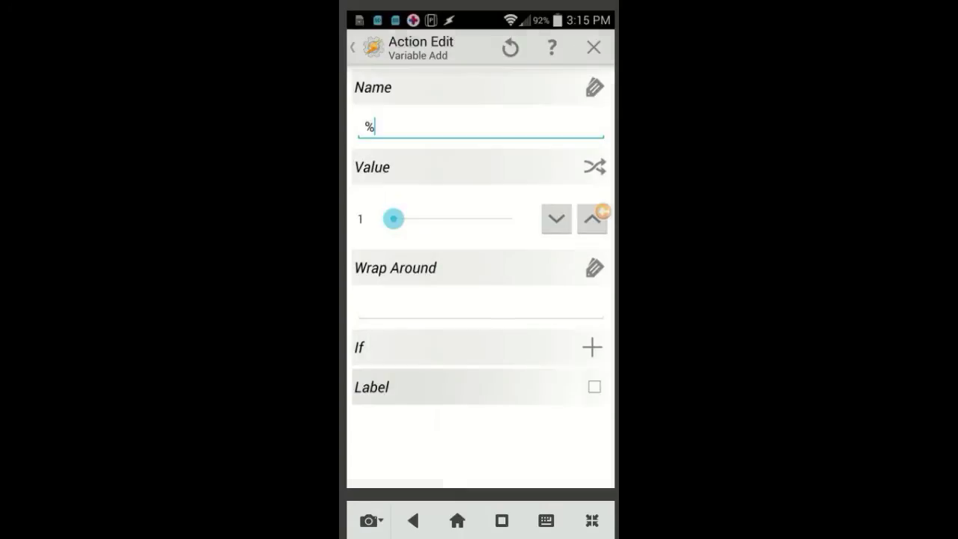
left_click(375, 128)
type("M")
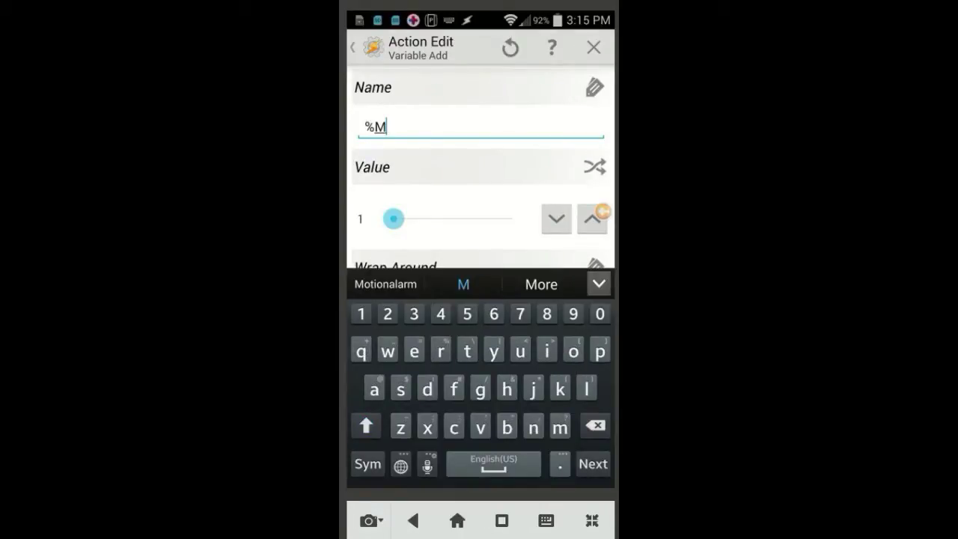
type("otion")
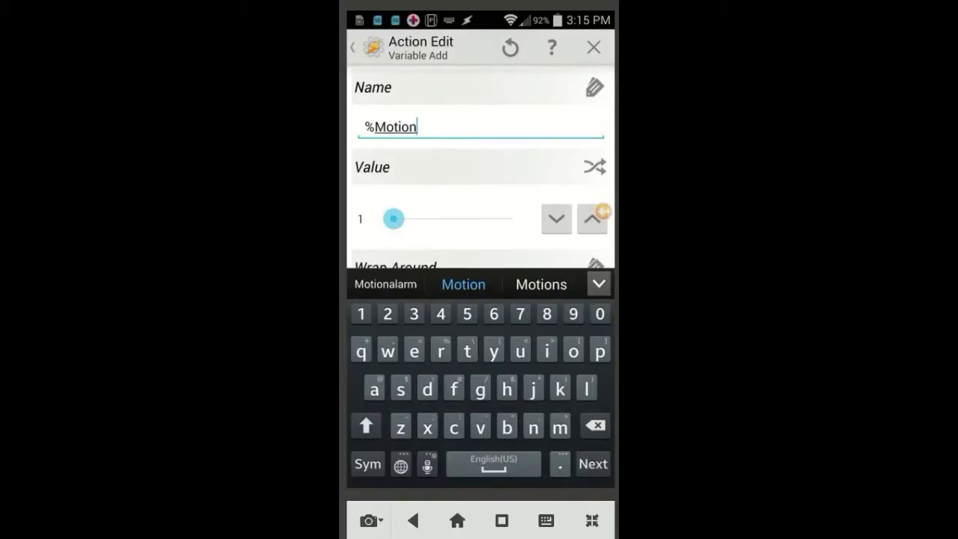
type("alar")
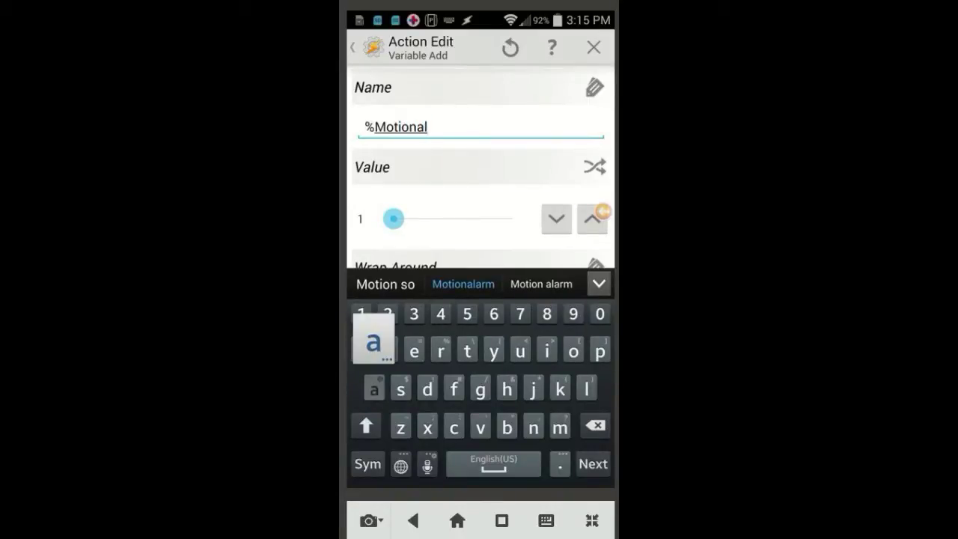
type("m")
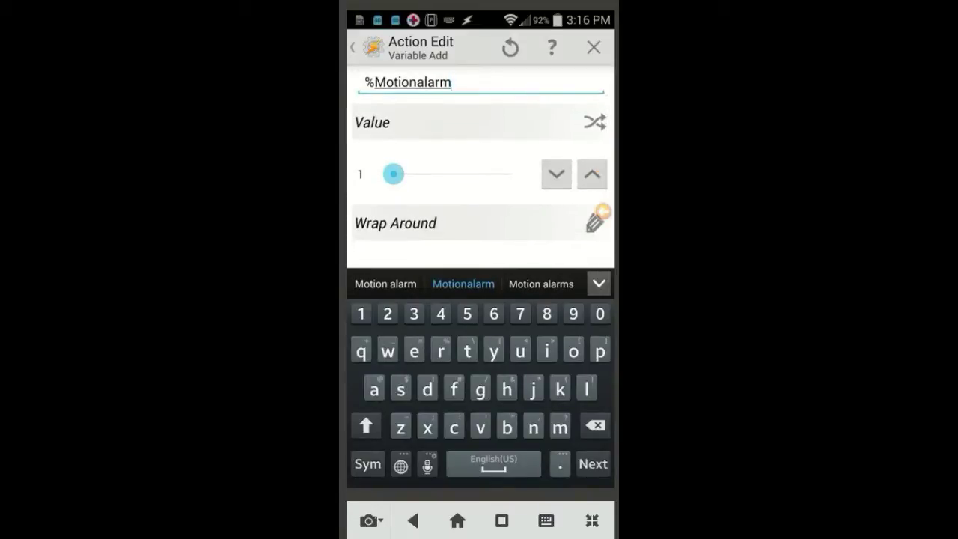
key("Tab")
type("2")
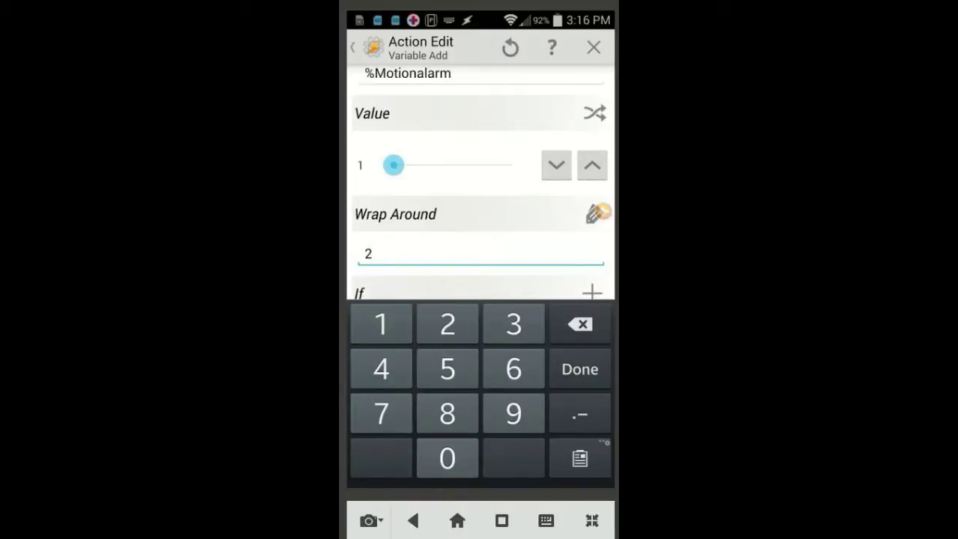
left_click(390, 47)
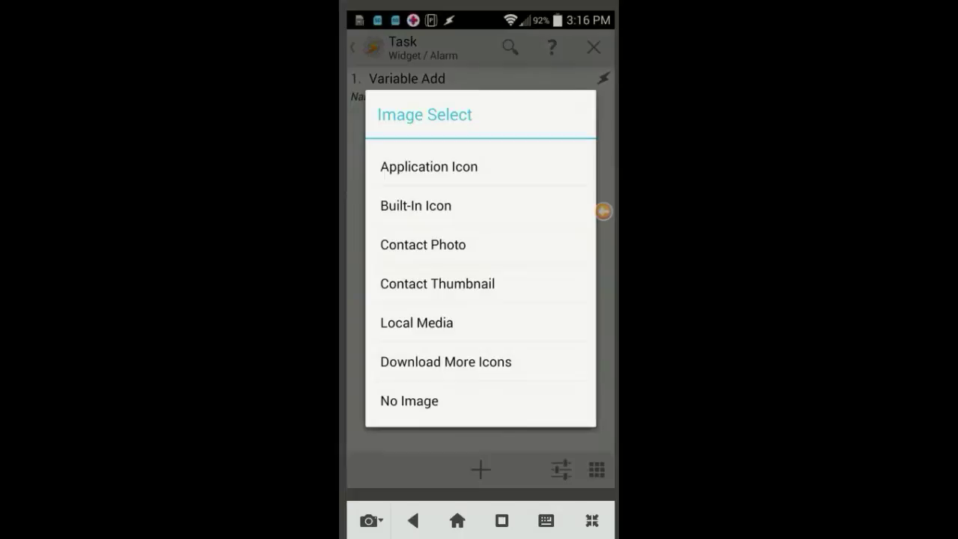
left_click(416, 205)
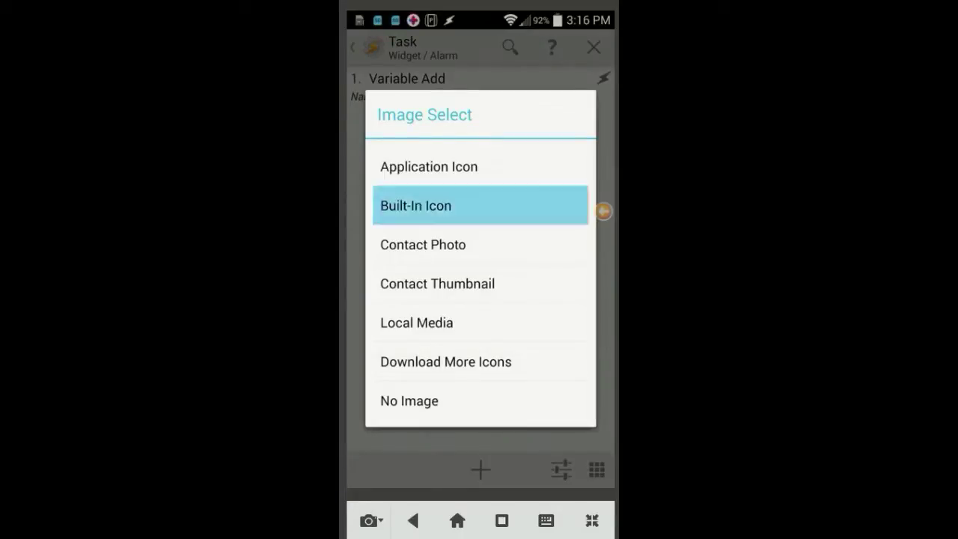
left_click(405, 427)
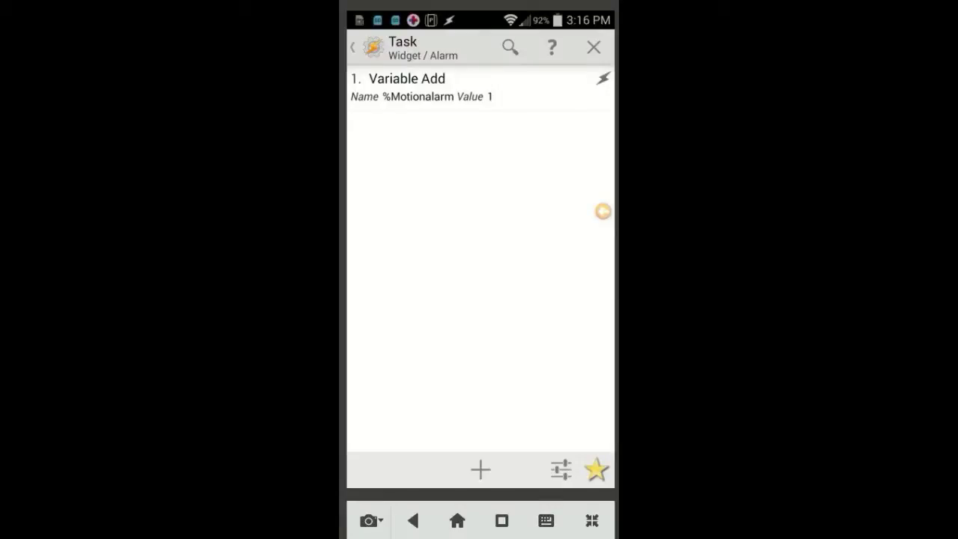
Step: Place the star Alarm widget, then create a new Tasker project named 'Motion Alarm'
left_click(389, 48)
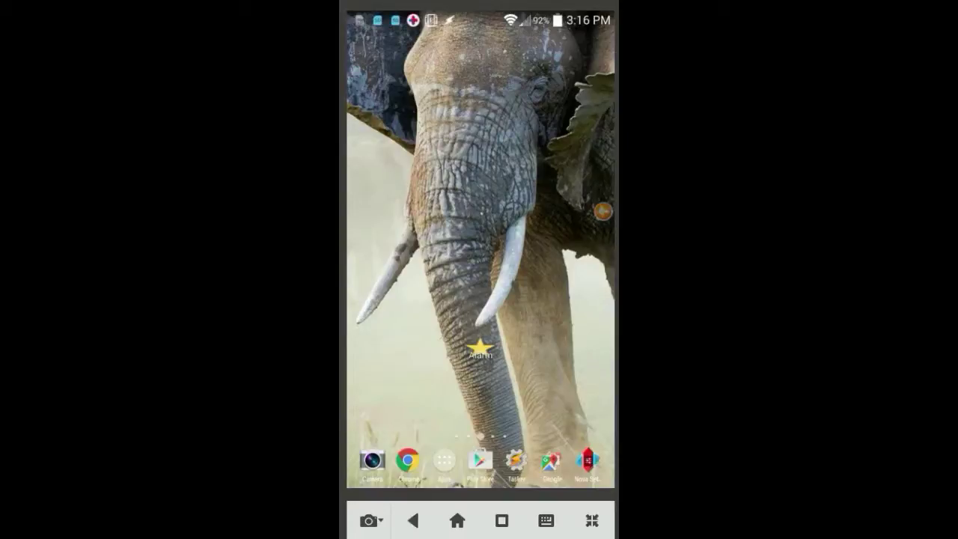
left_click(516, 461)
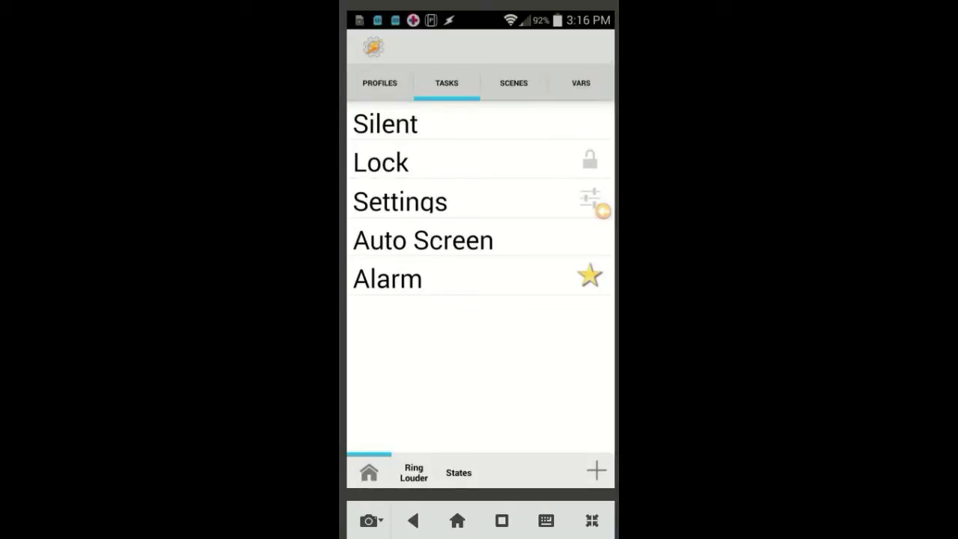
left_click(368, 472)
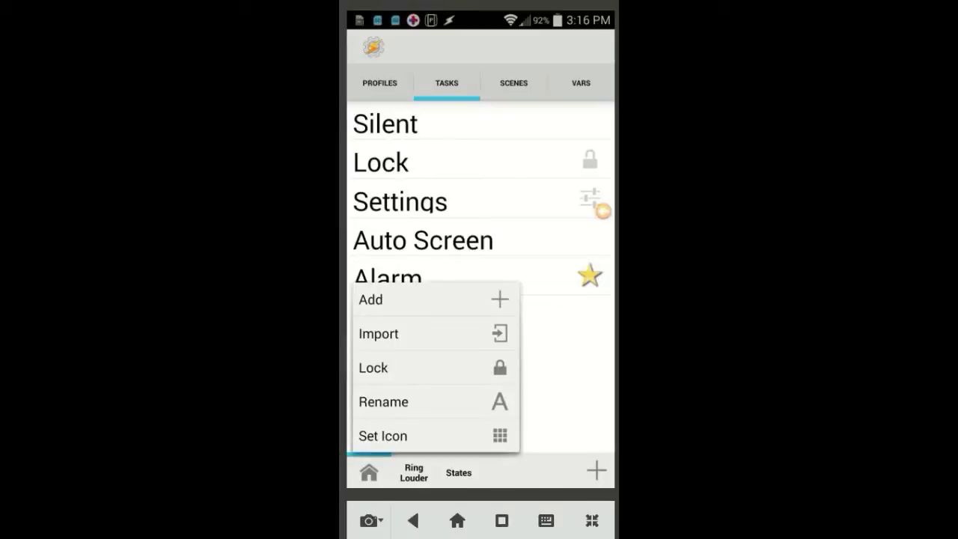
left_click(370, 299)
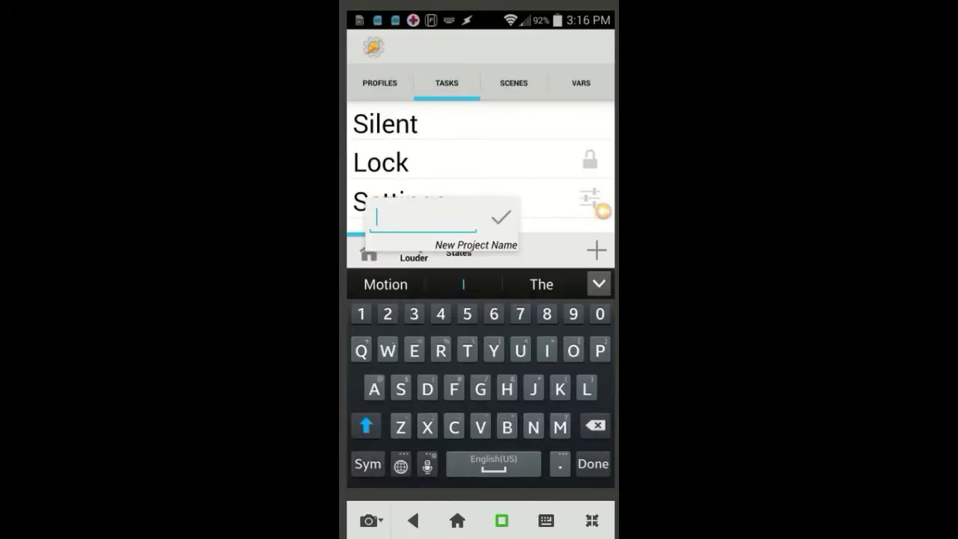
type("M")
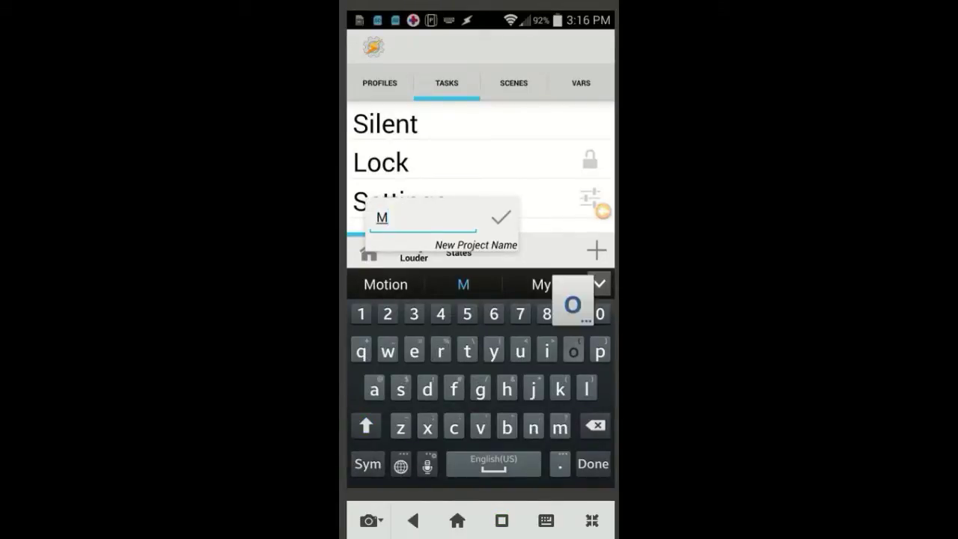
type("oti")
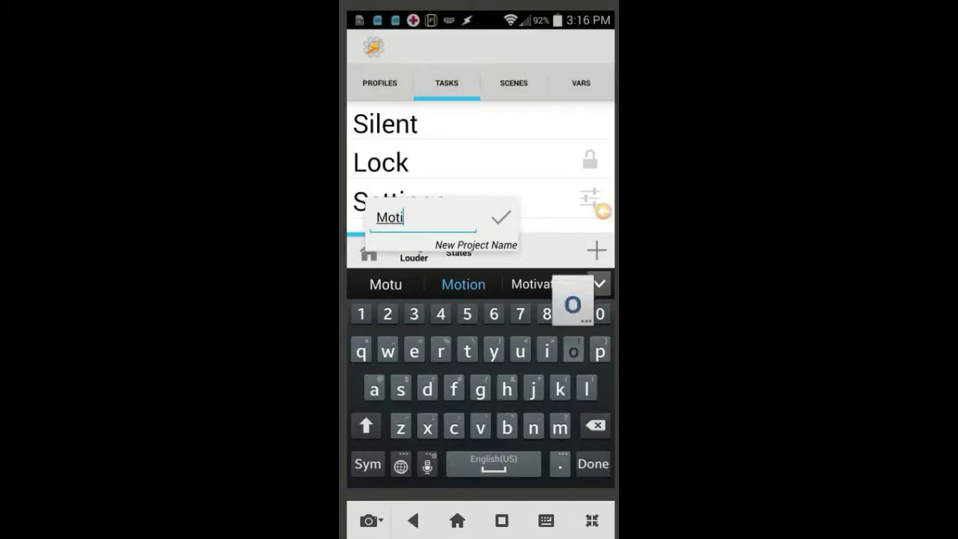
type("on A")
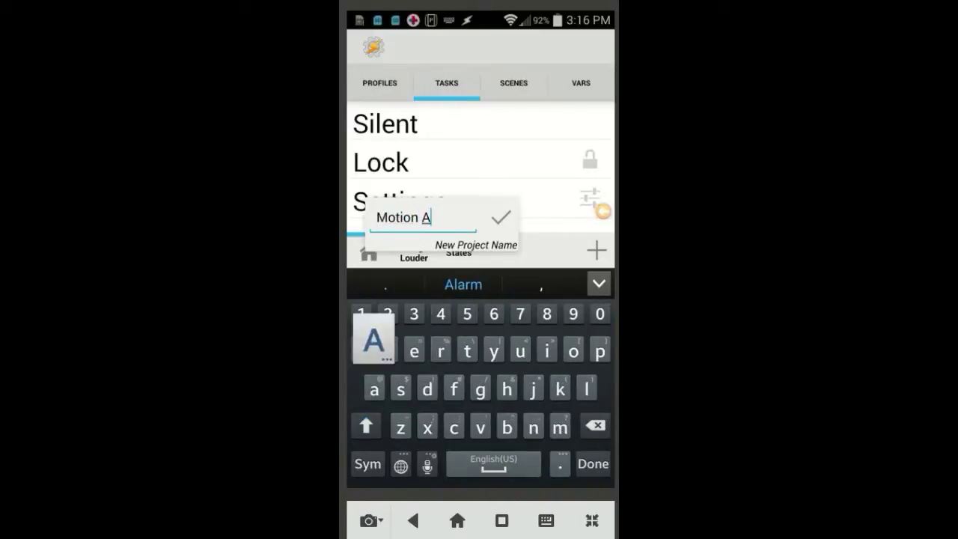
type("la")
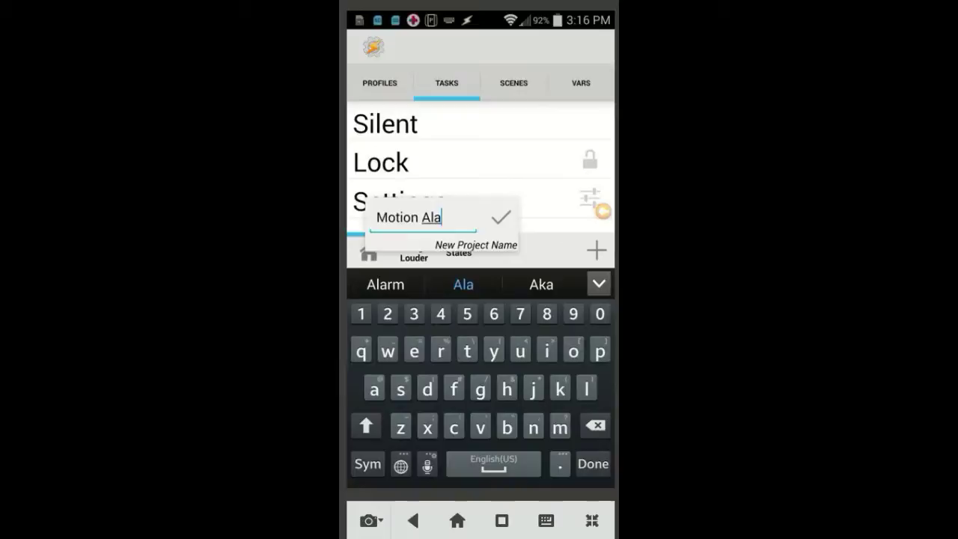
type("rm")
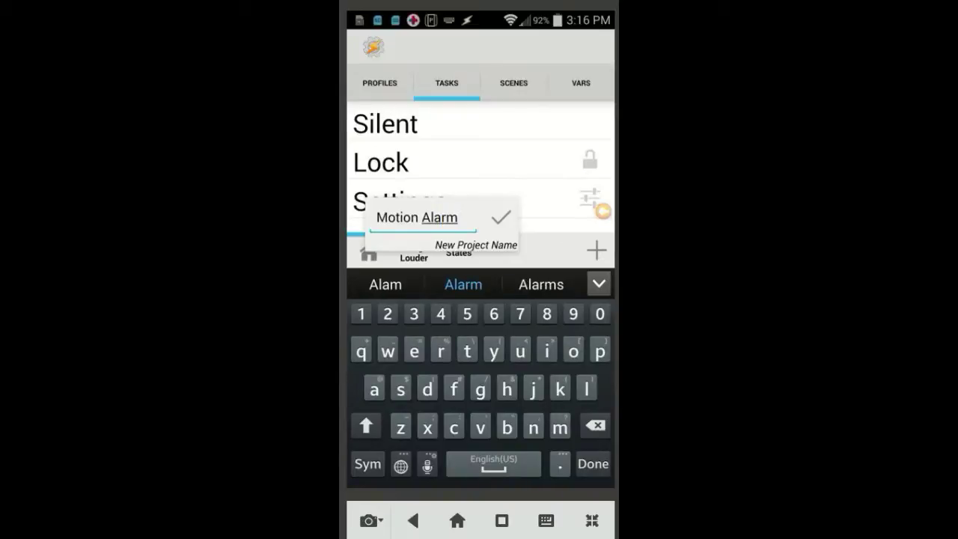
left_click(501, 217)
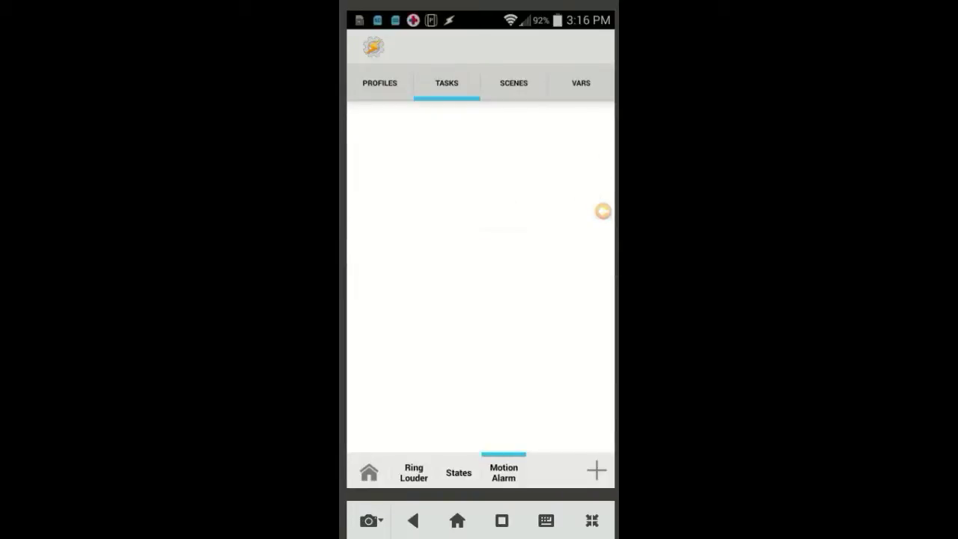
Step: Move the Alarm task from the Home project into the Motion Alarm project
left_click(369, 472)
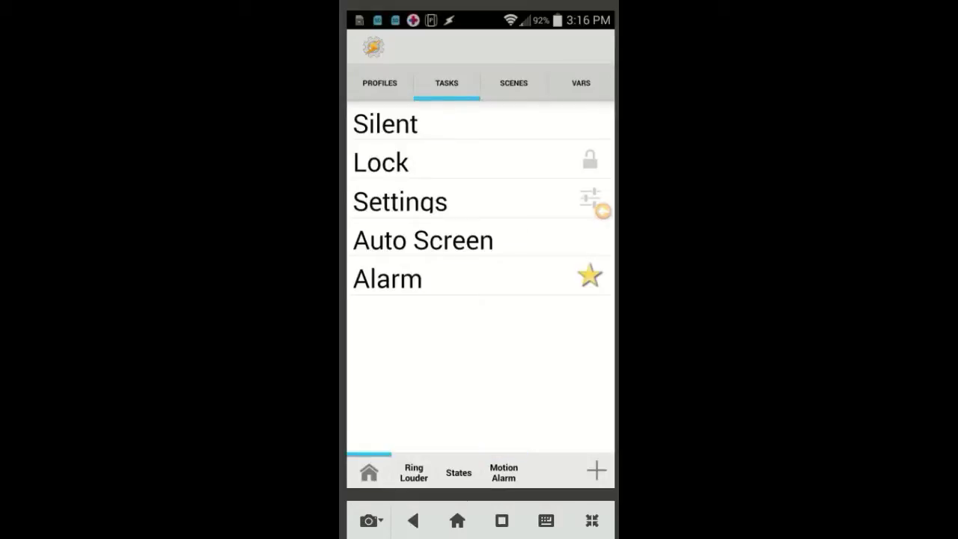
left_click_drag(387, 278, 503, 469)
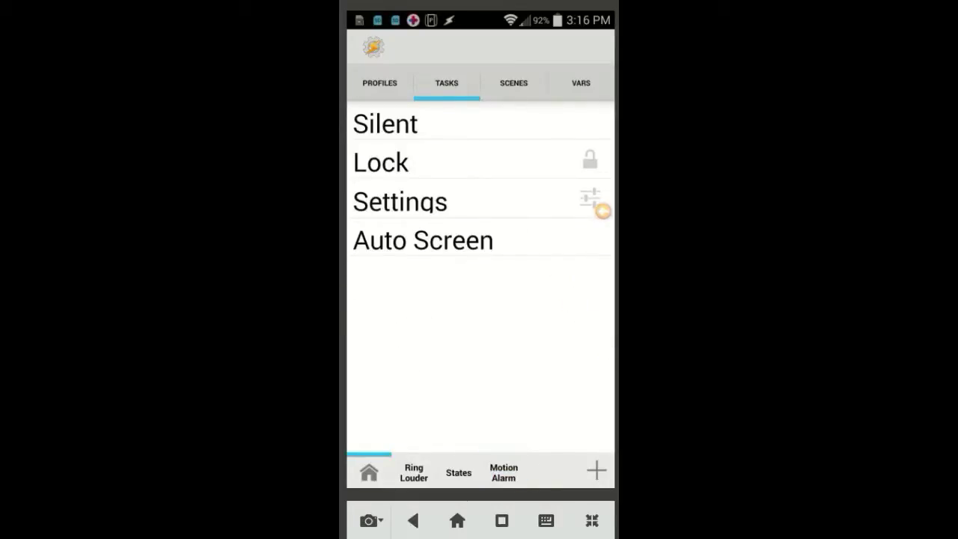
left_click(503, 473)
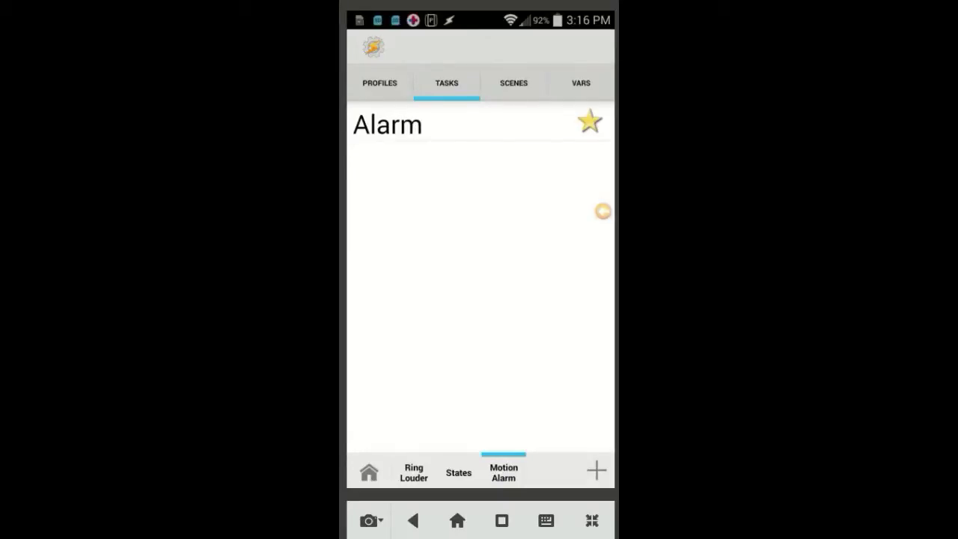
left_click(513, 83)
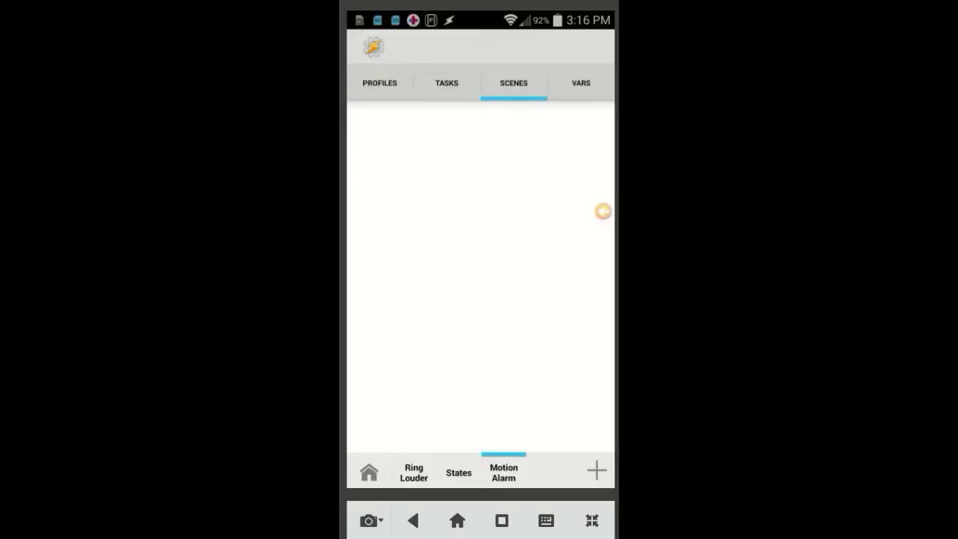
Step: Create a new scene named 'Motion Alarm'
left_click(603, 211)
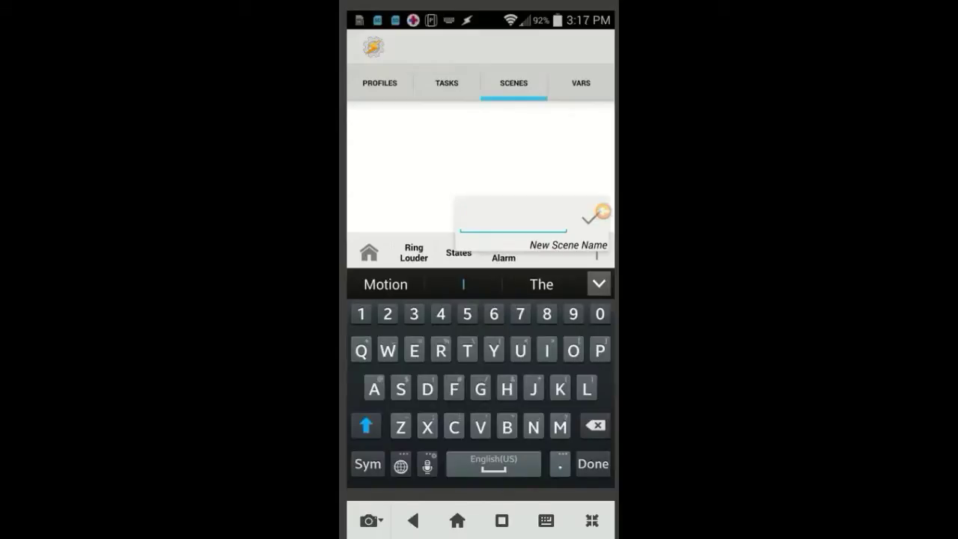
type("Mo")
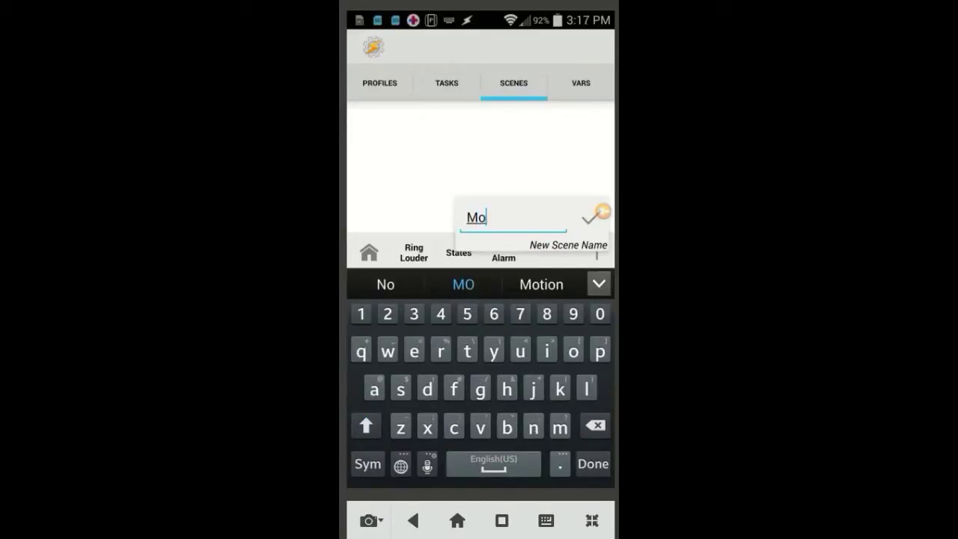
type("tio")
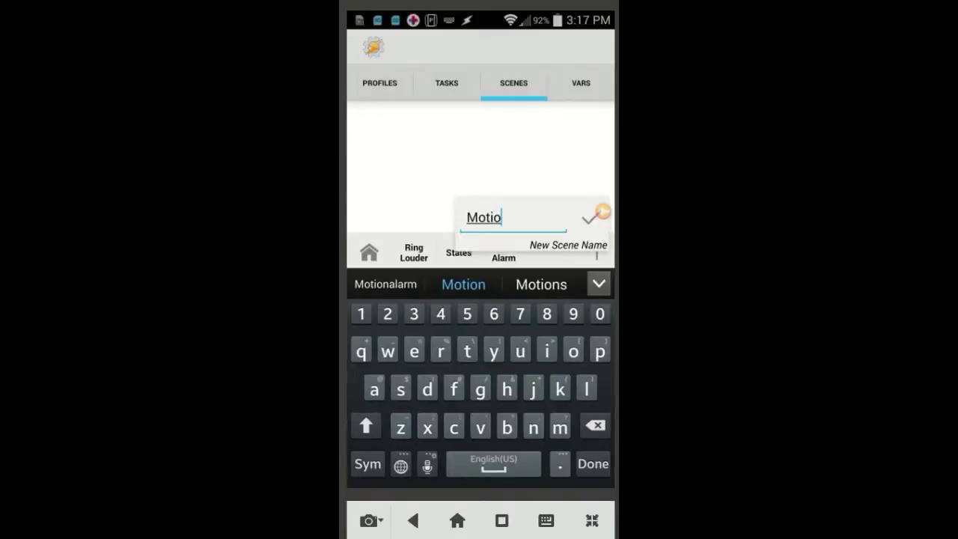
type("n ")
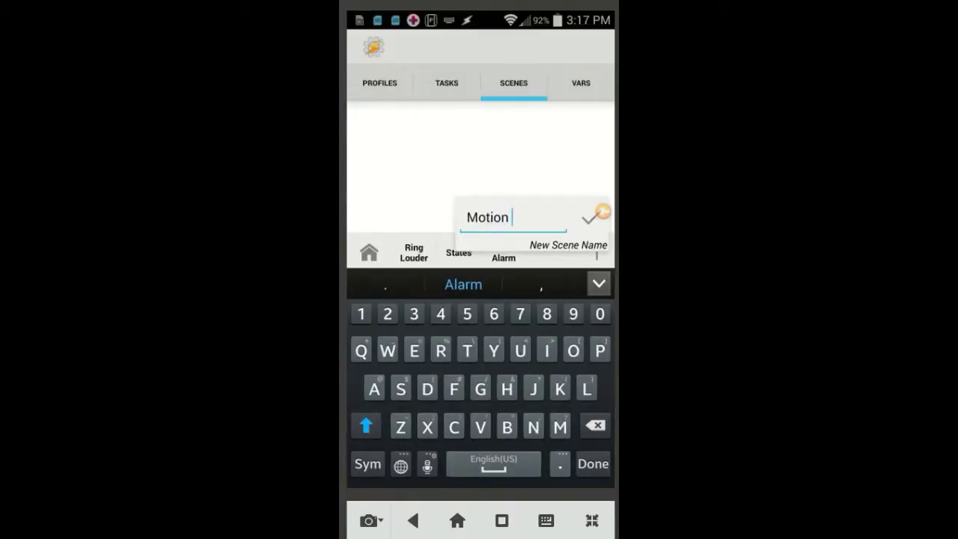
type("Al")
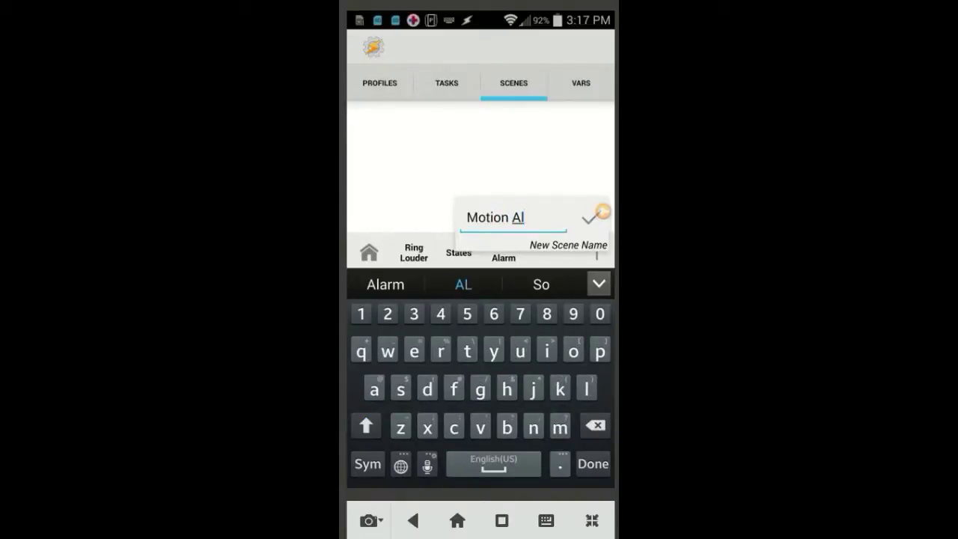
type("arm")
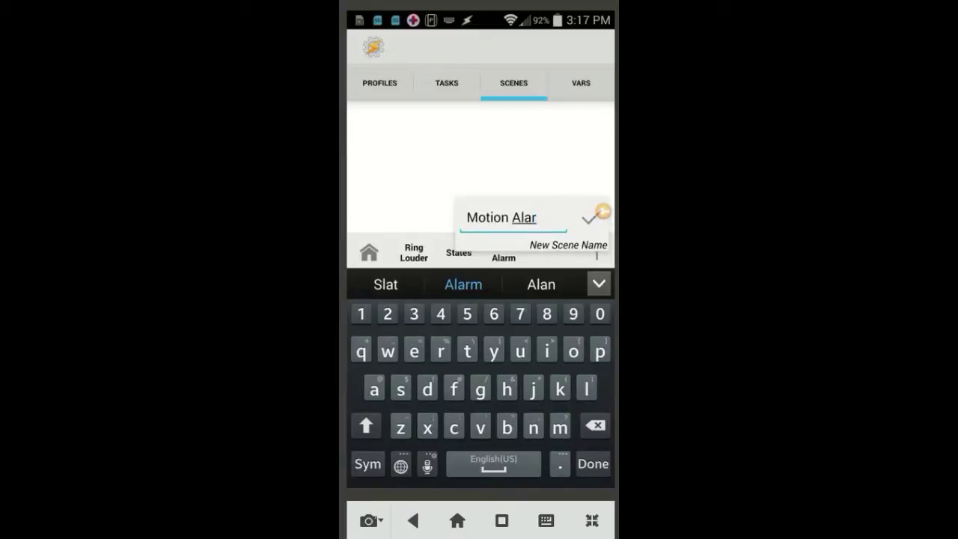
left_click(592, 216)
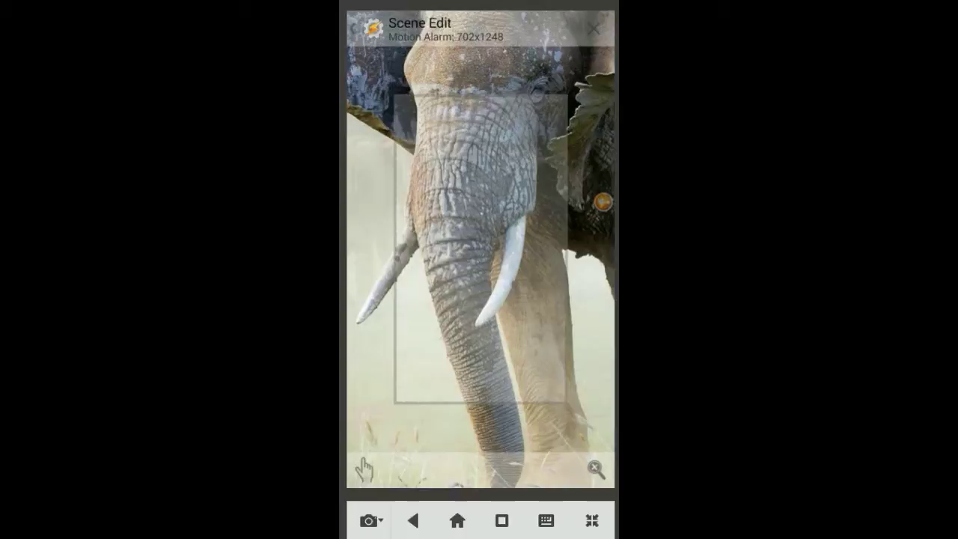
Step: Set the scene's background colour to fully opaque red #EDF81717
key("Menu")
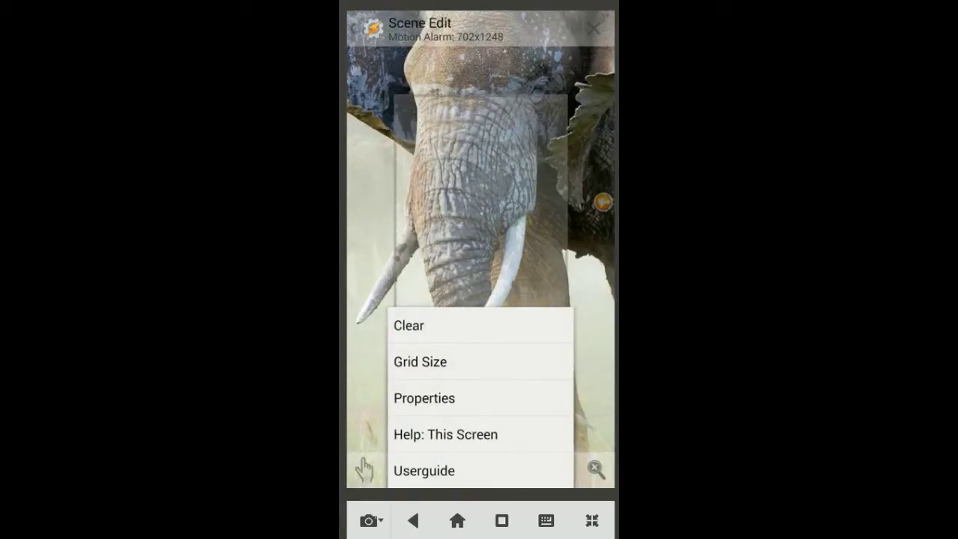
left_click(424, 398)
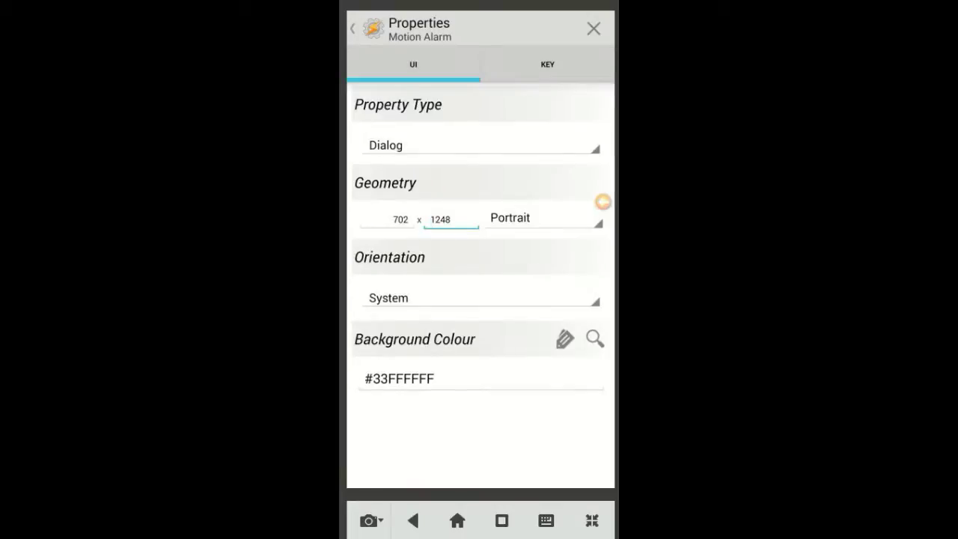
left_click(564, 339)
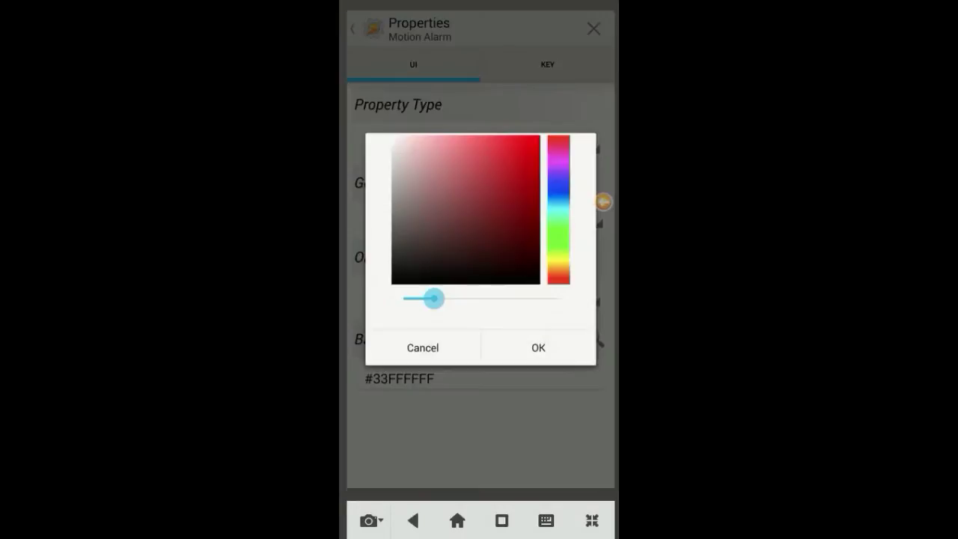
left_click_drag(434, 299, 547, 299)
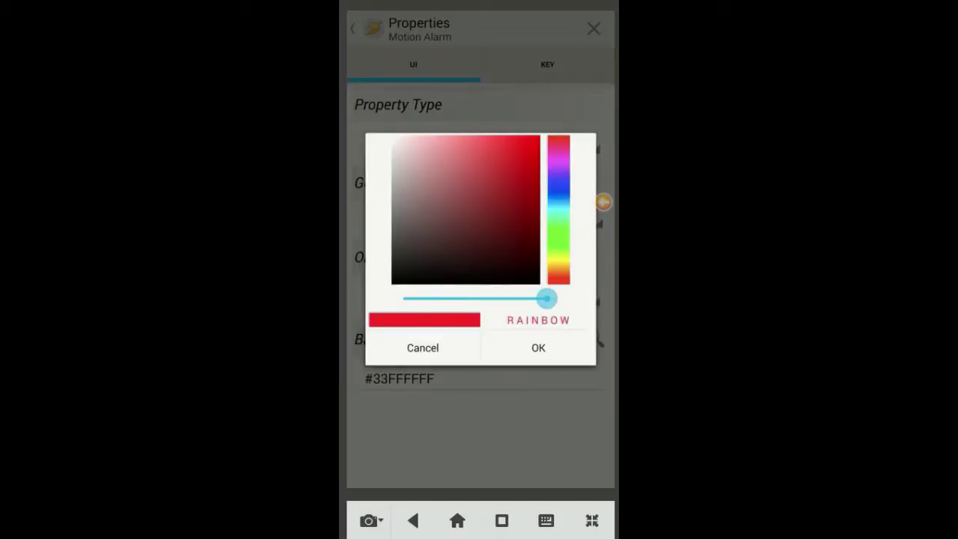
left_click(538, 347)
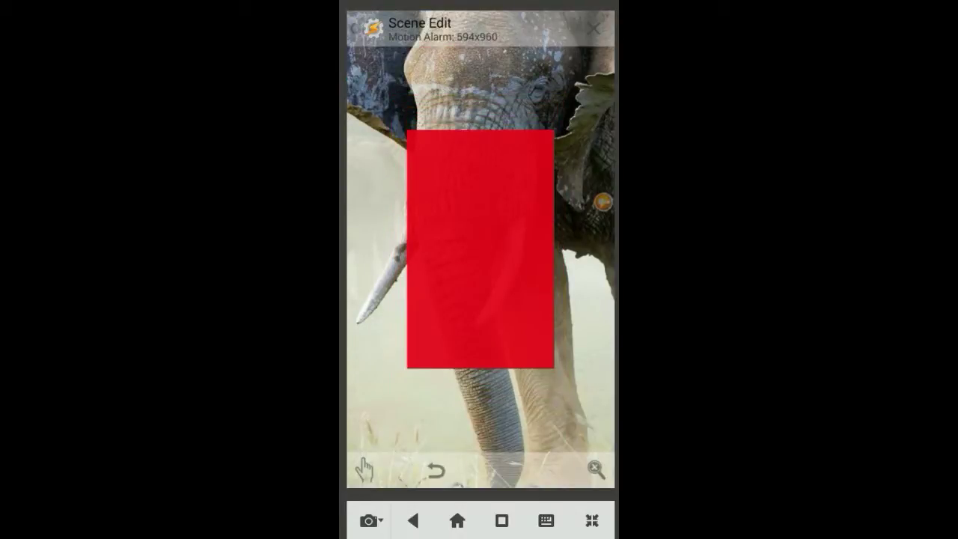
Step: Resize the scene from 594x960 to a full-width 1080x564 band
left_click_drag(554, 247, 585, 247)
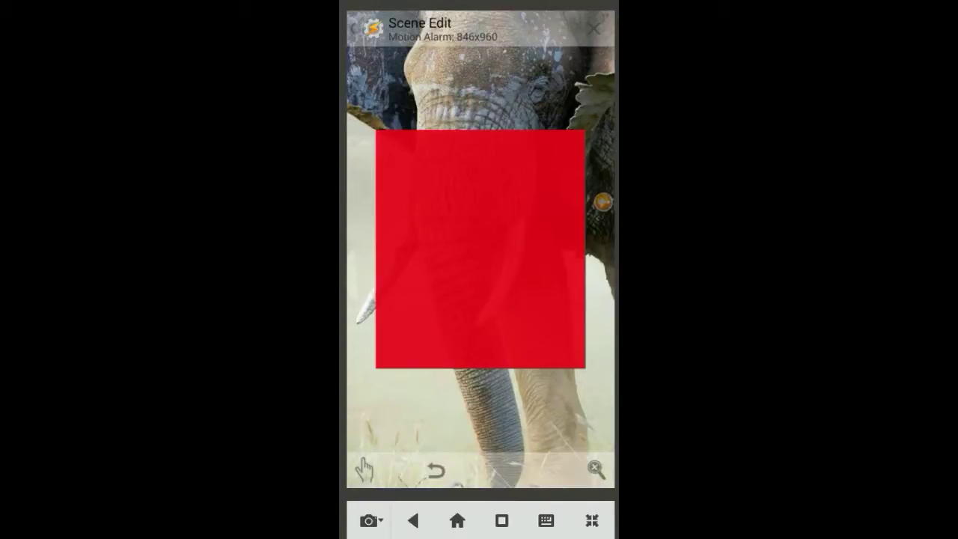
left_click_drag(586, 247, 614, 249)
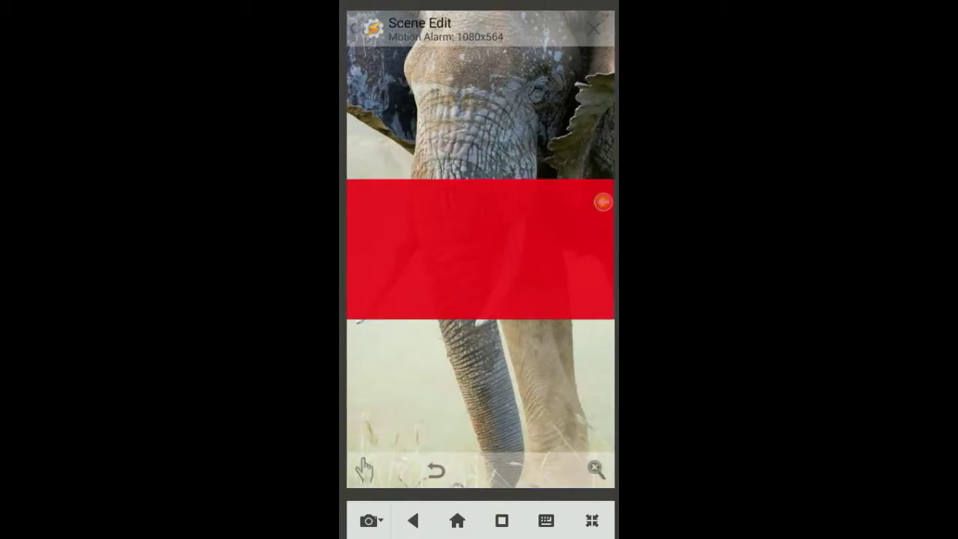
left_click(596, 468)
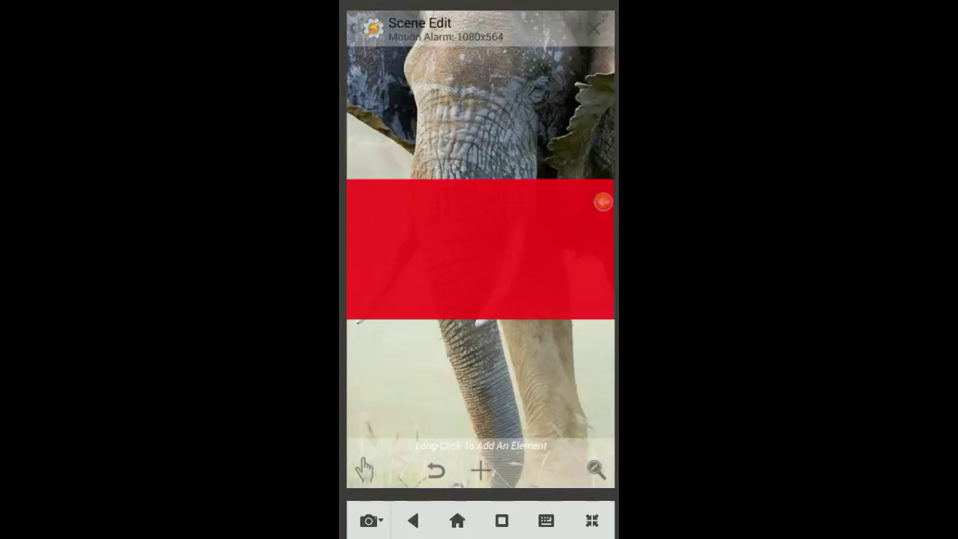
Step: Add a Text1 element reading 'Stop Alarm' at text size 60 in white #FFFFFFFF
left_click(481, 469)
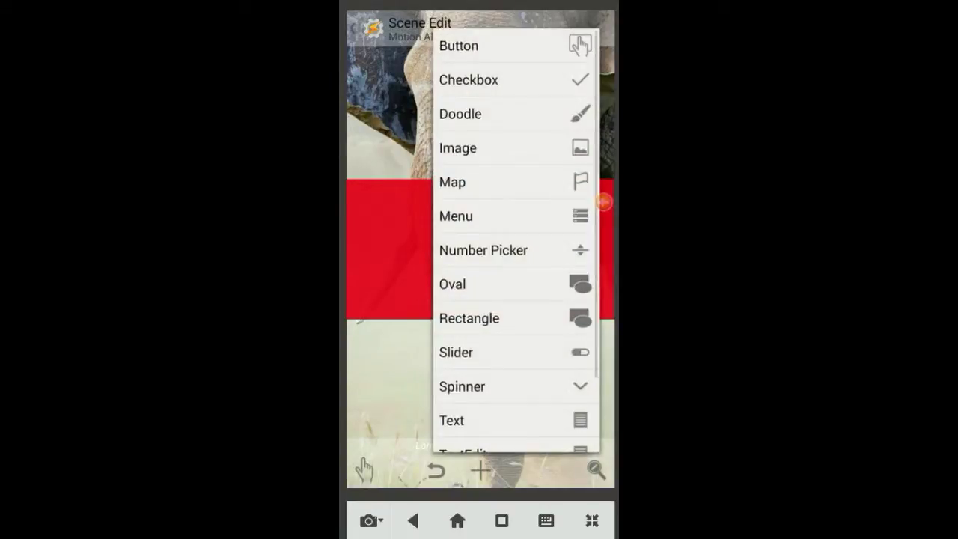
left_click(479, 419)
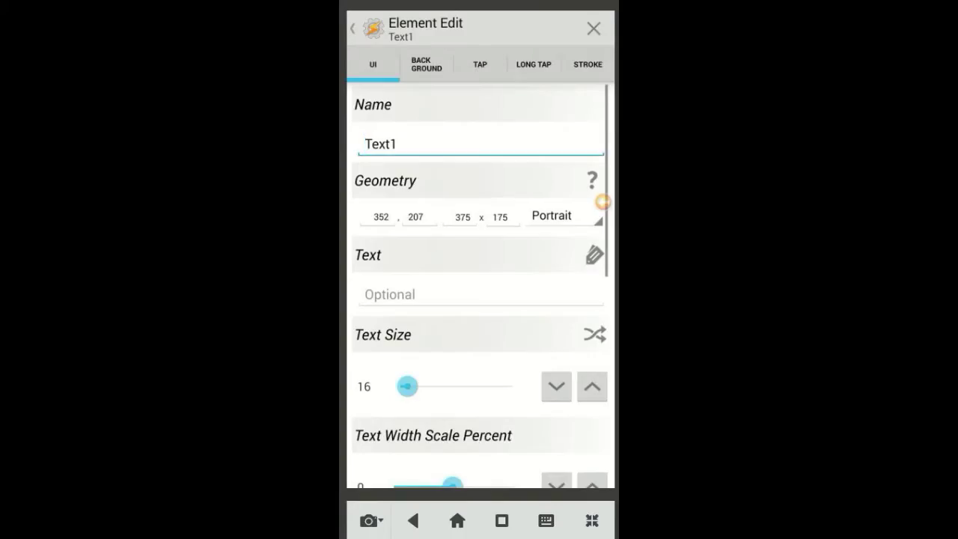
left_click_drag(407, 386, 439, 387)
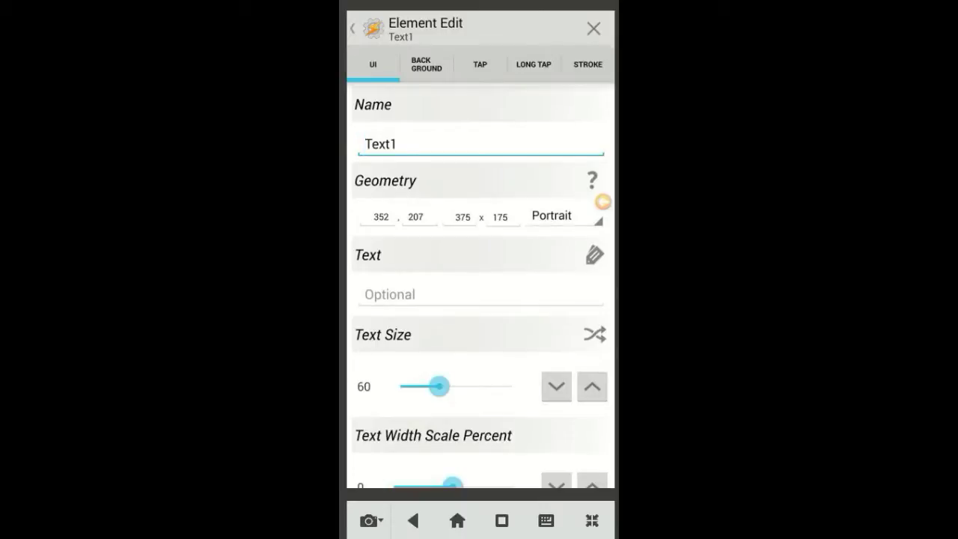
left_click(479, 294)
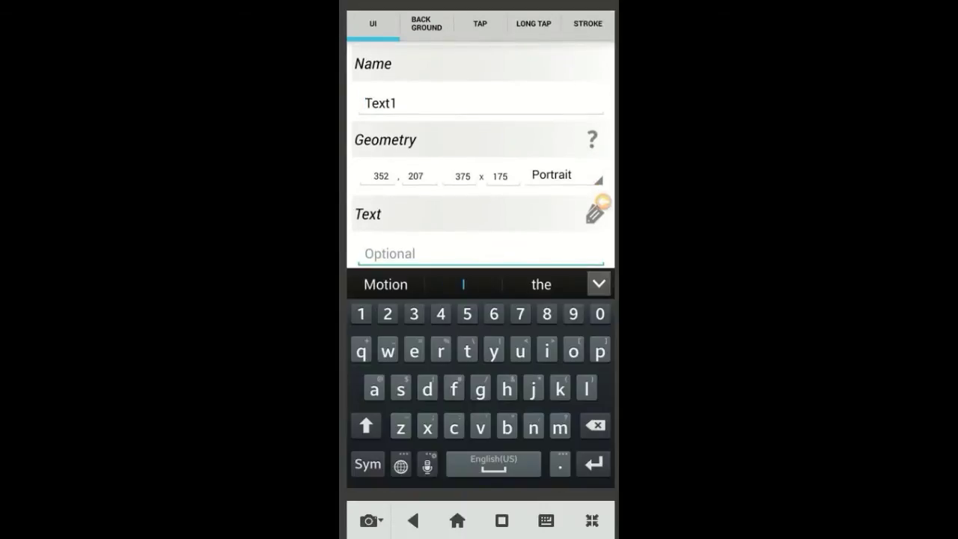
type("S")
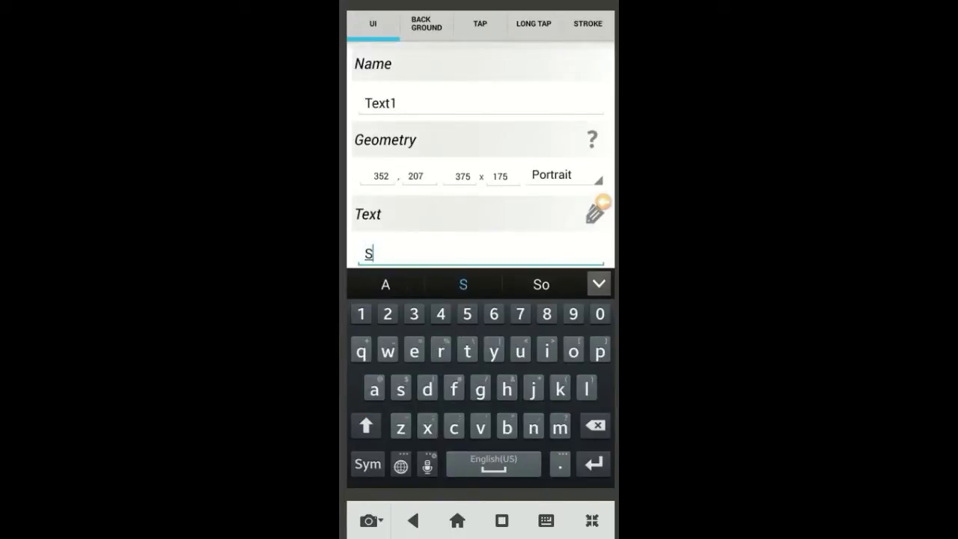
type("top Al")
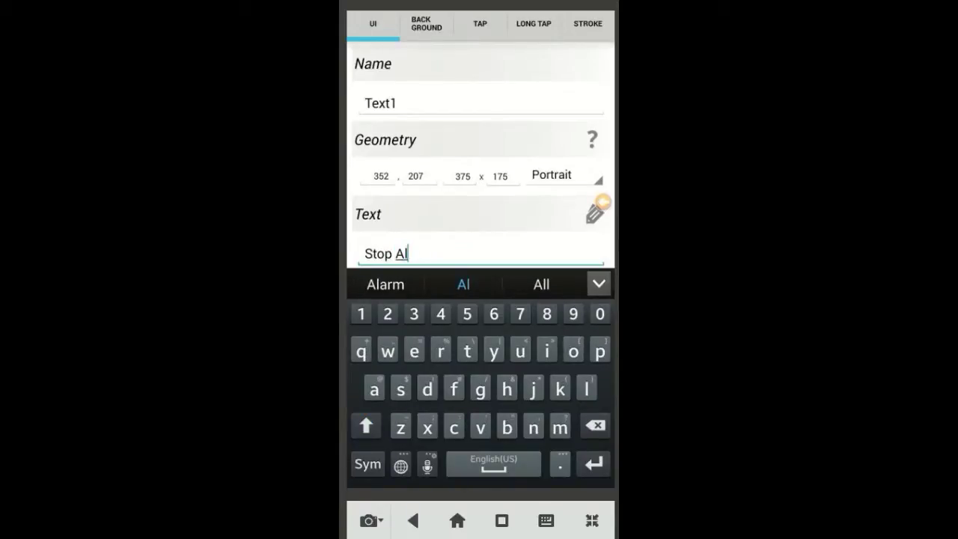
type("arm")
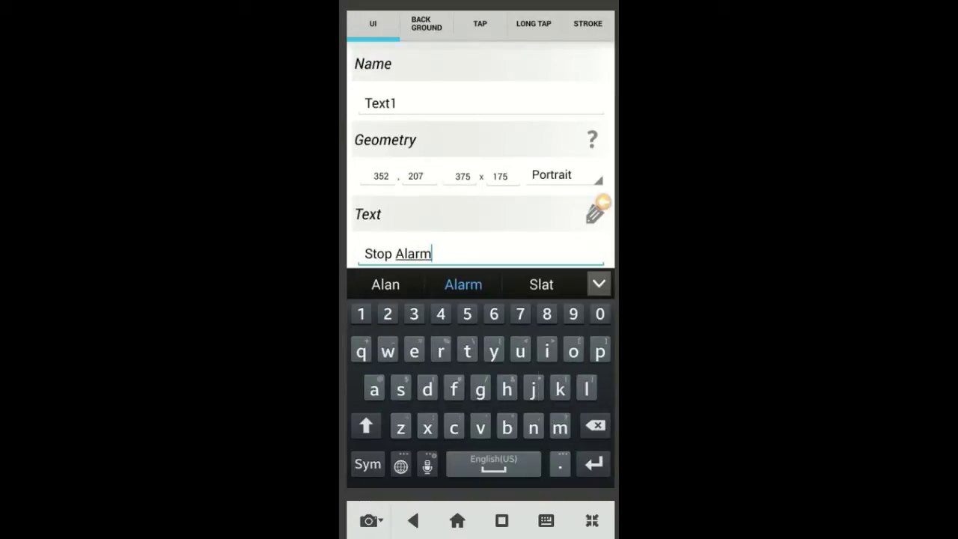
left_click(381, 175)
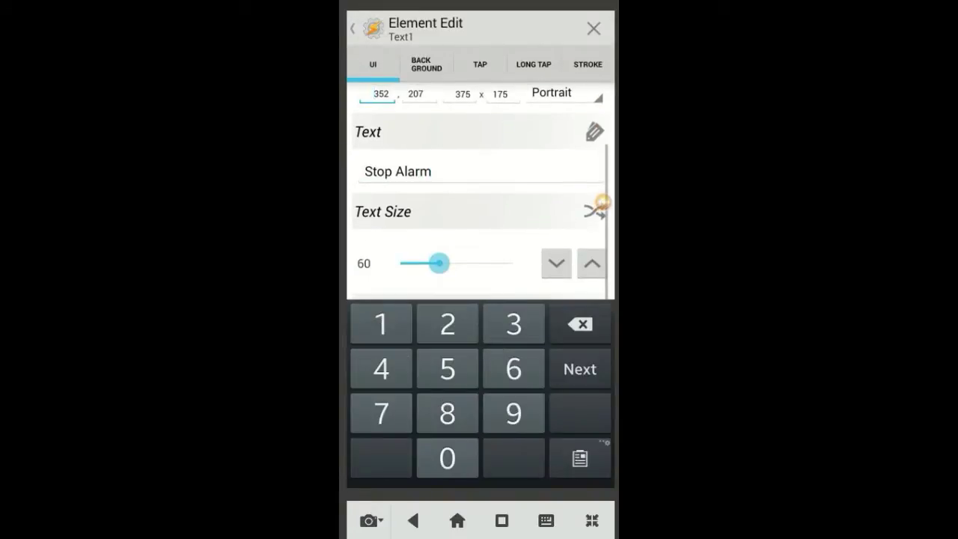
scroll(602, 202, "down", 5)
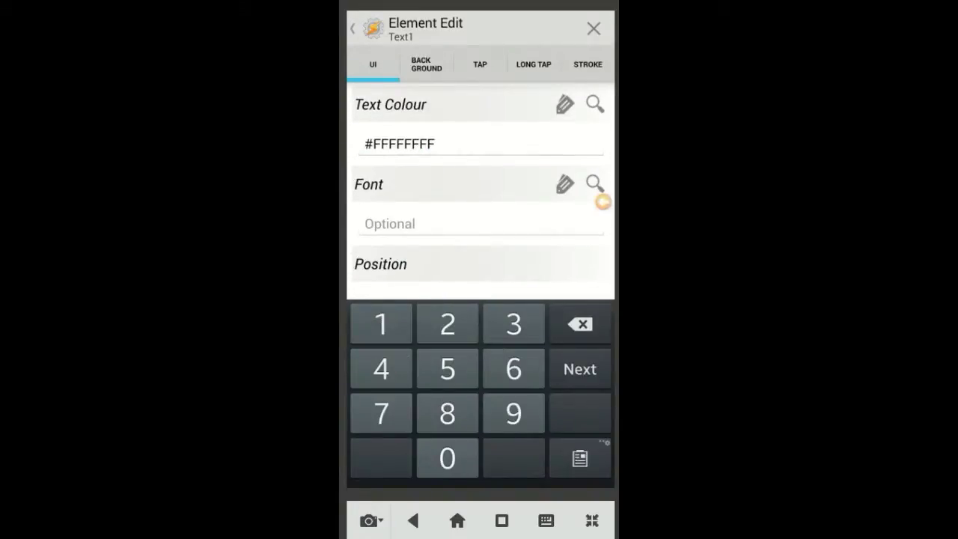
left_click(595, 104)
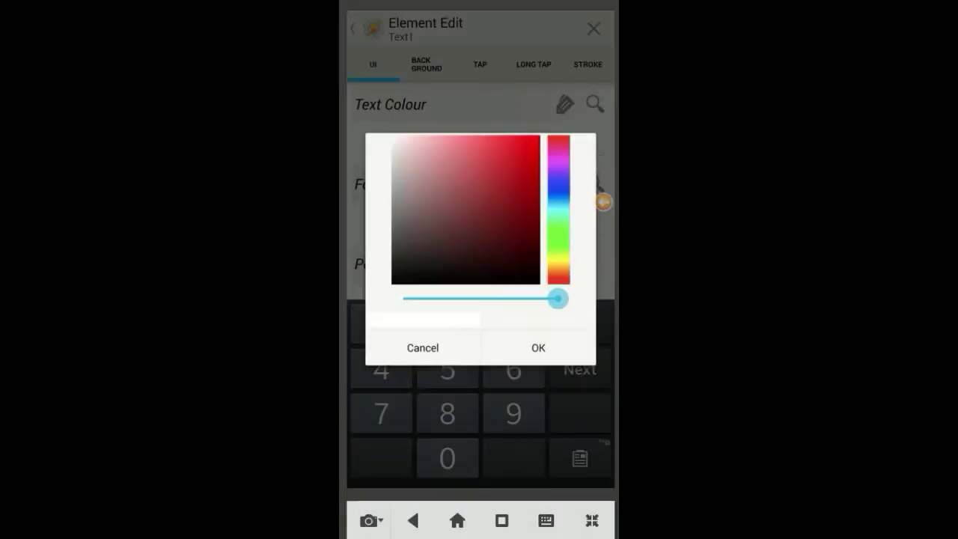
key("Return")
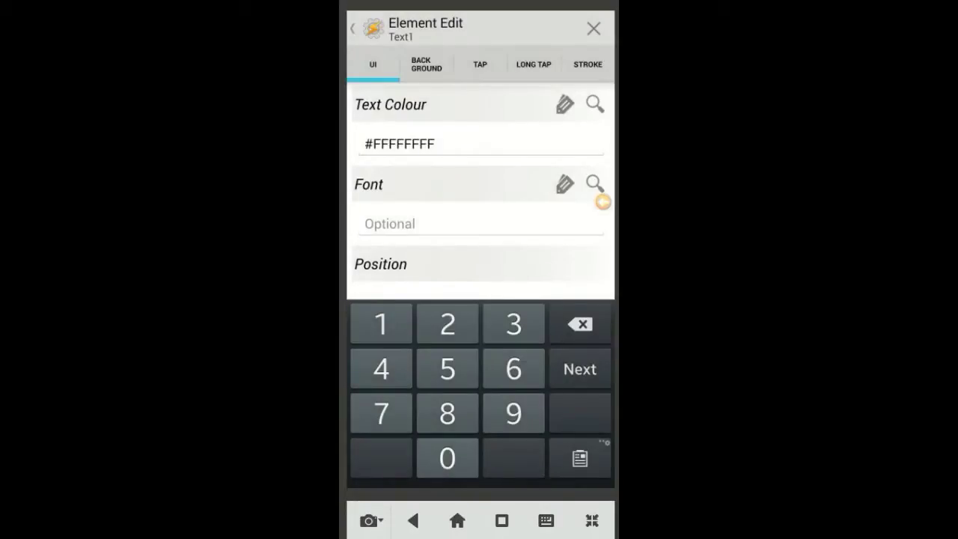
Step: Add a Music Stop tap action to the Stop Alarm text element
left_click(480, 63)
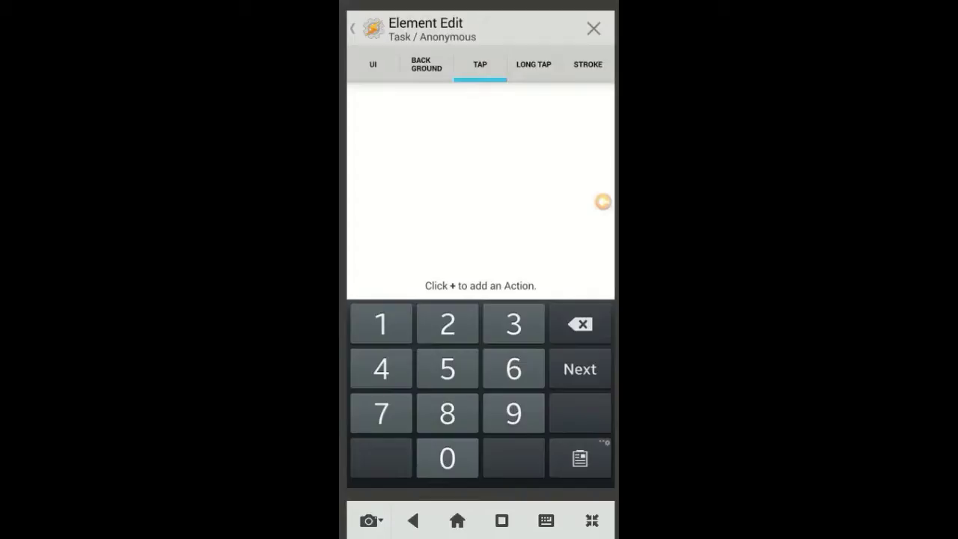
key("Escape")
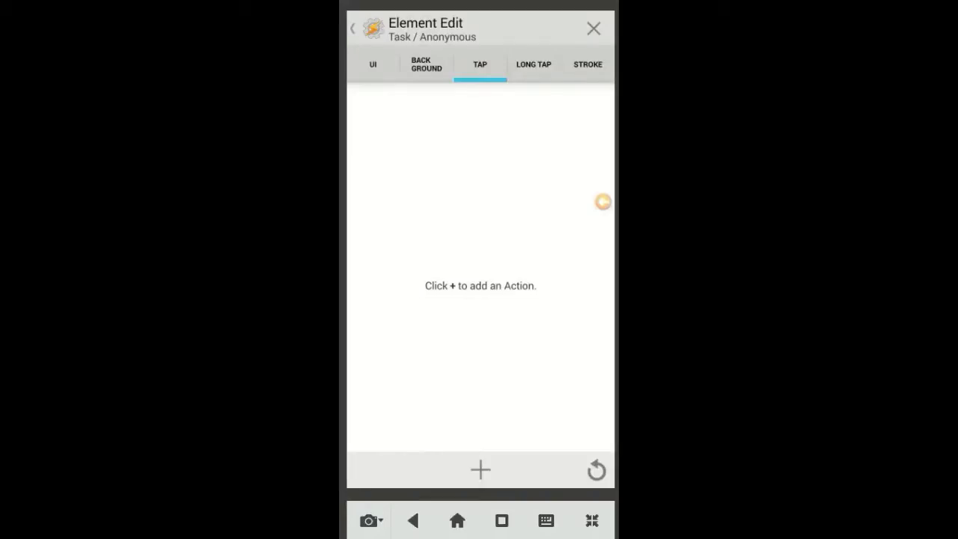
left_click(481, 470)
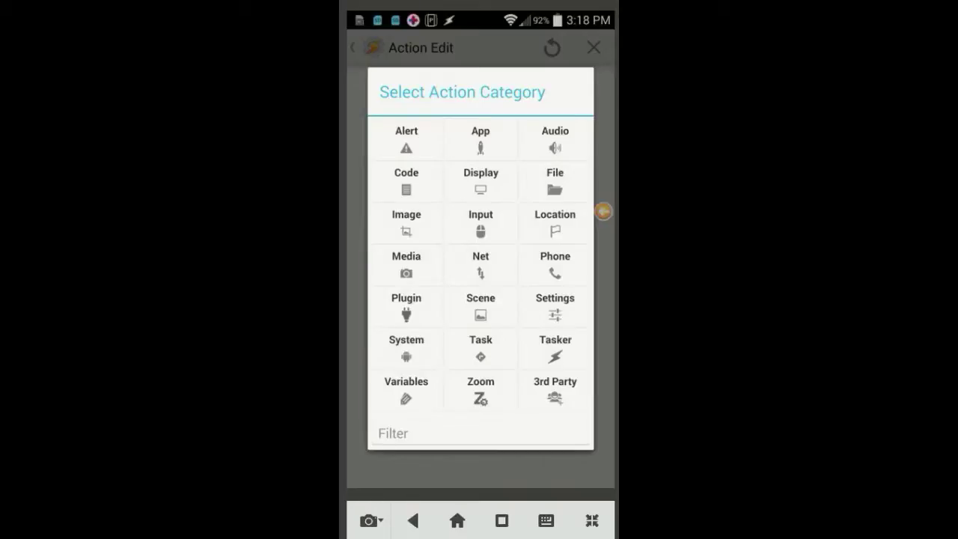
left_click(405, 264)
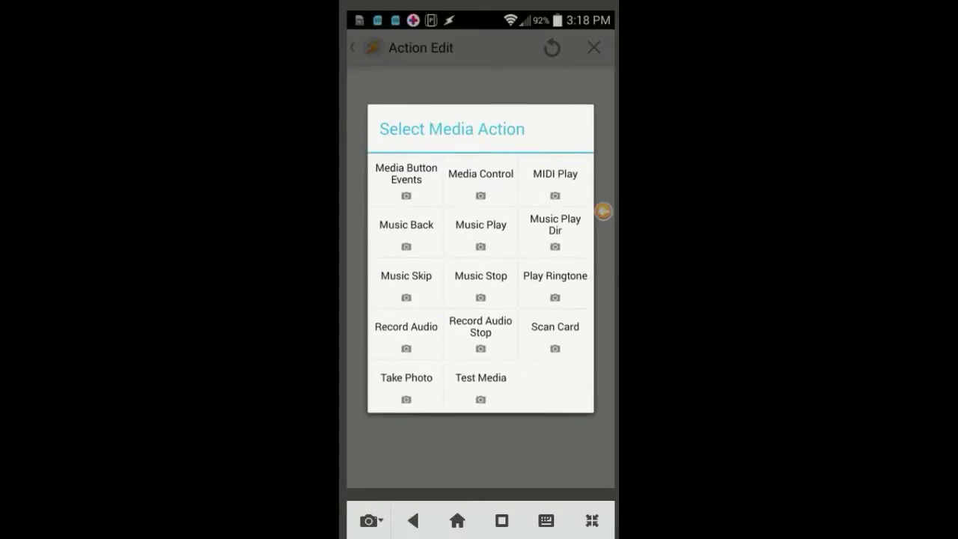
left_click(480, 283)
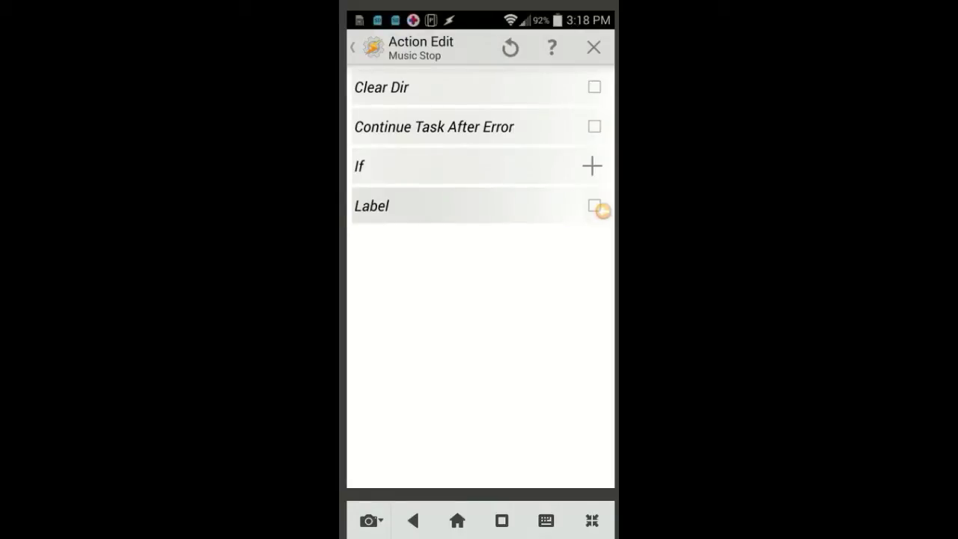
right_click(603, 211)
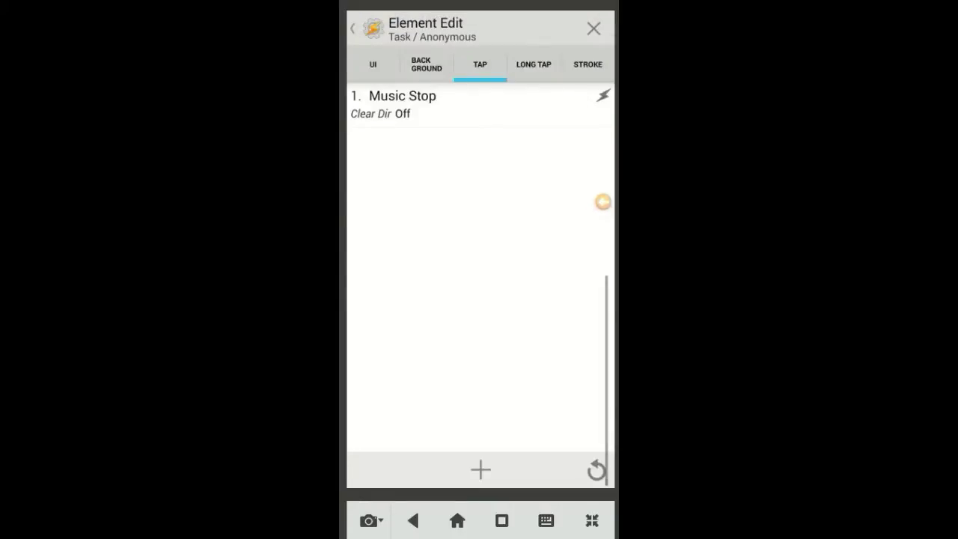
Step: Add a second tap action, Destroy Scene for the Motion Alarm scene
left_click(481, 469)
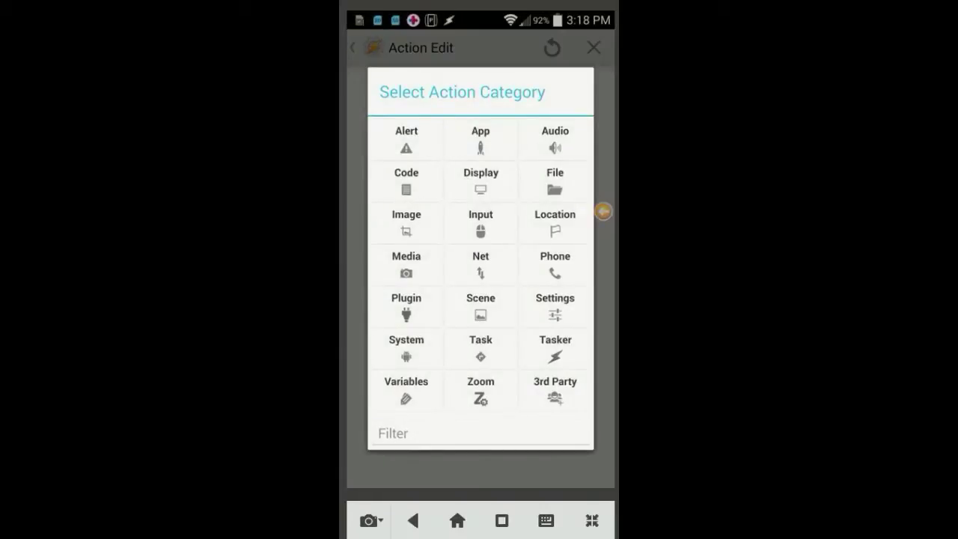
left_click(481, 306)
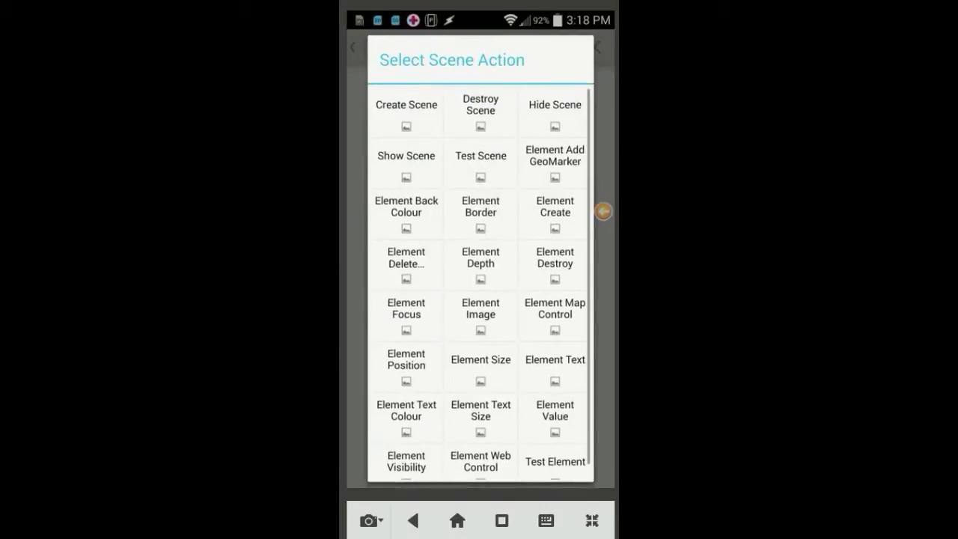
left_click(480, 110)
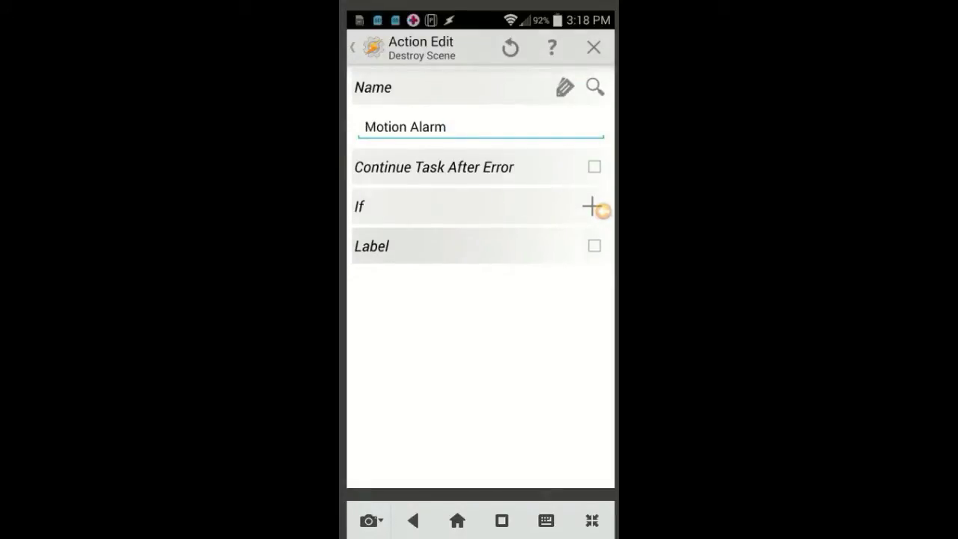
key("Escape")
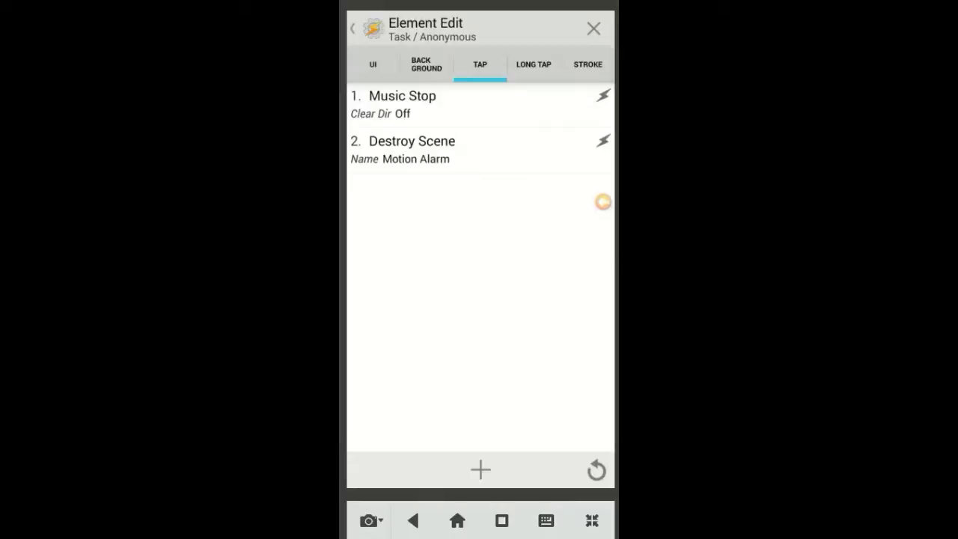
Step: Close the element and scene editors to return to the Scenes list showing Motion Alarm
key("Escape")
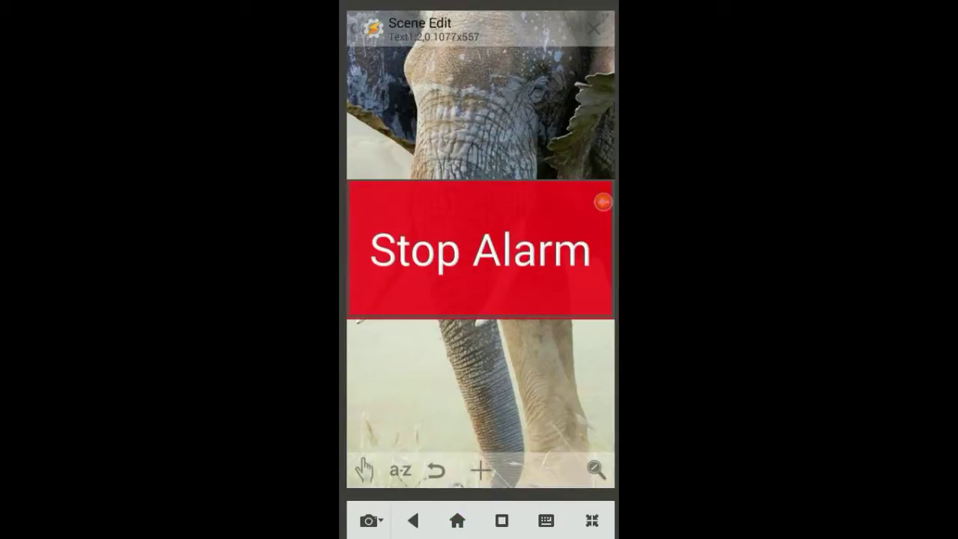
key("Escape")
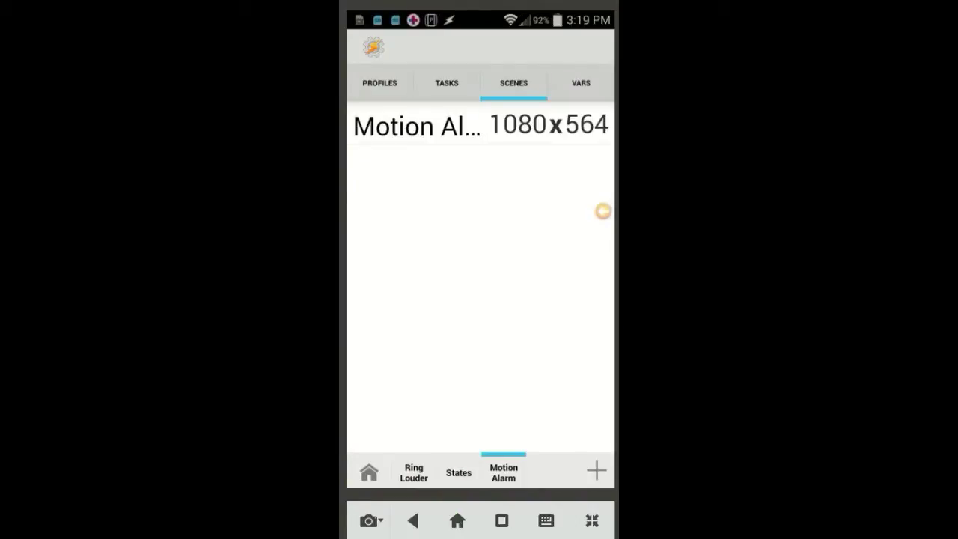
Step: On the Tasks tab, add a new task named 'Motion Alarm'
left_click(447, 83)
left_click(597, 470)
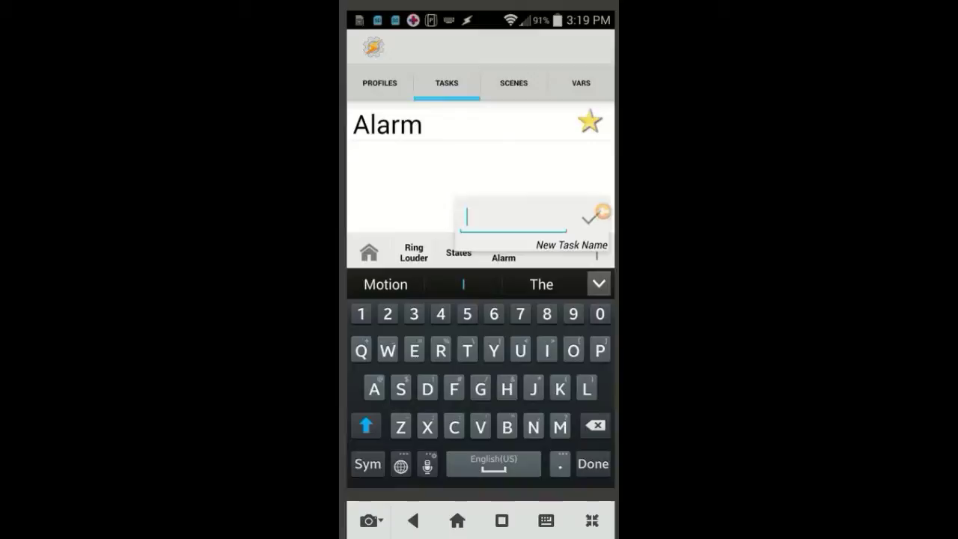
type("Mot")
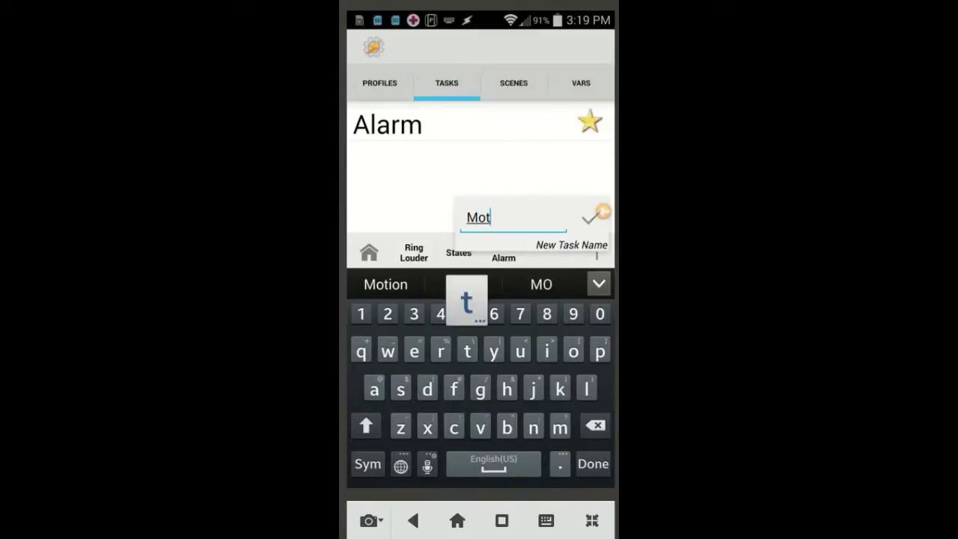
type("ion")
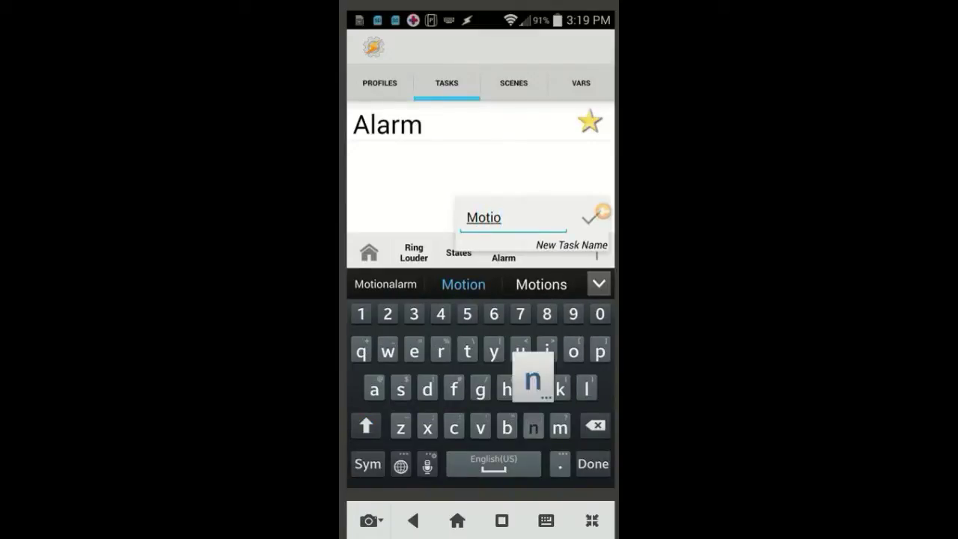
key("shift")
type("A")
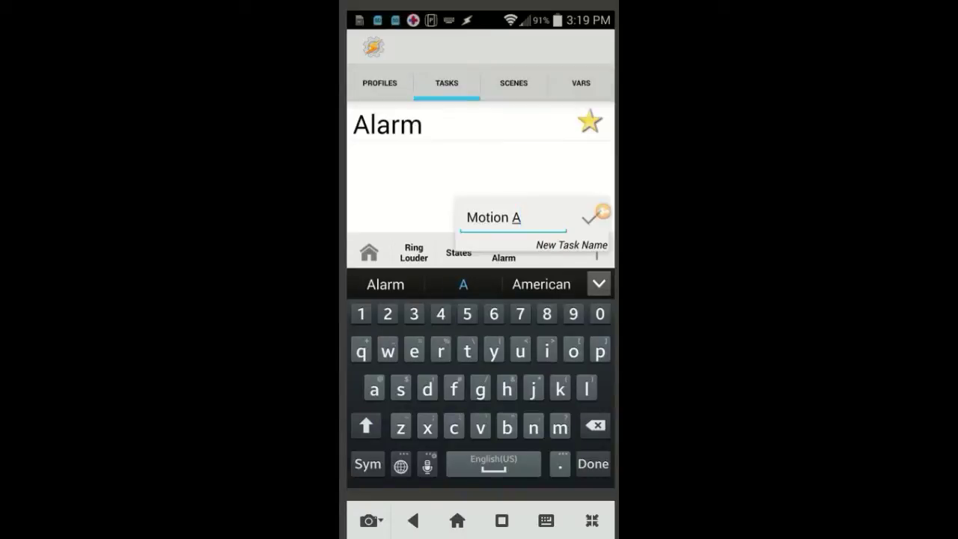
type("larm")
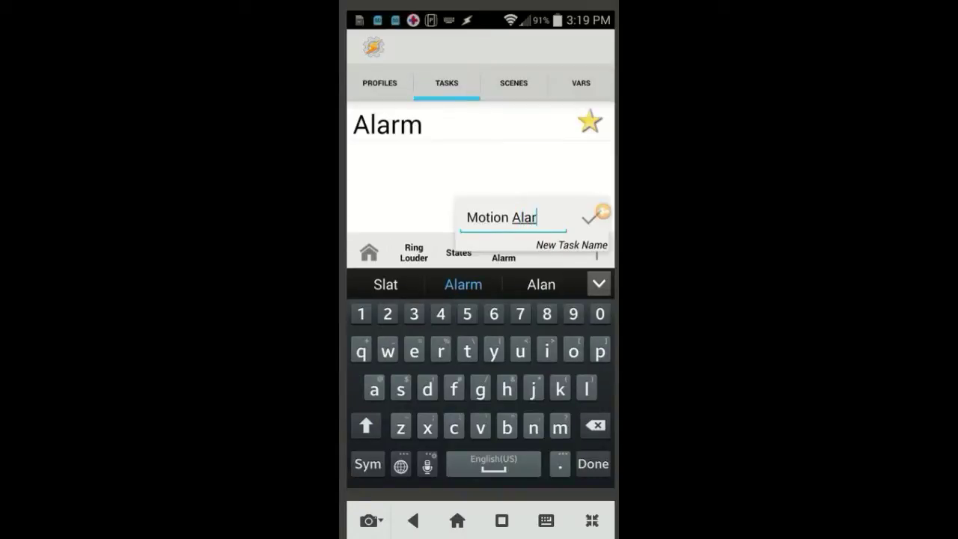
left_click(603, 212)
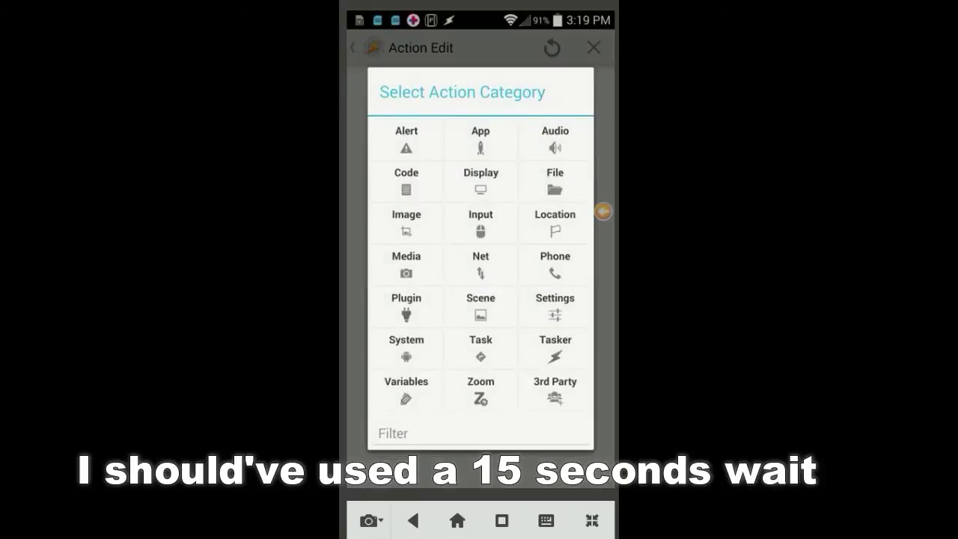
Step: Add a Music Play action and browse to the /storage/extSdCard/ringtones folder
left_click(407, 262)
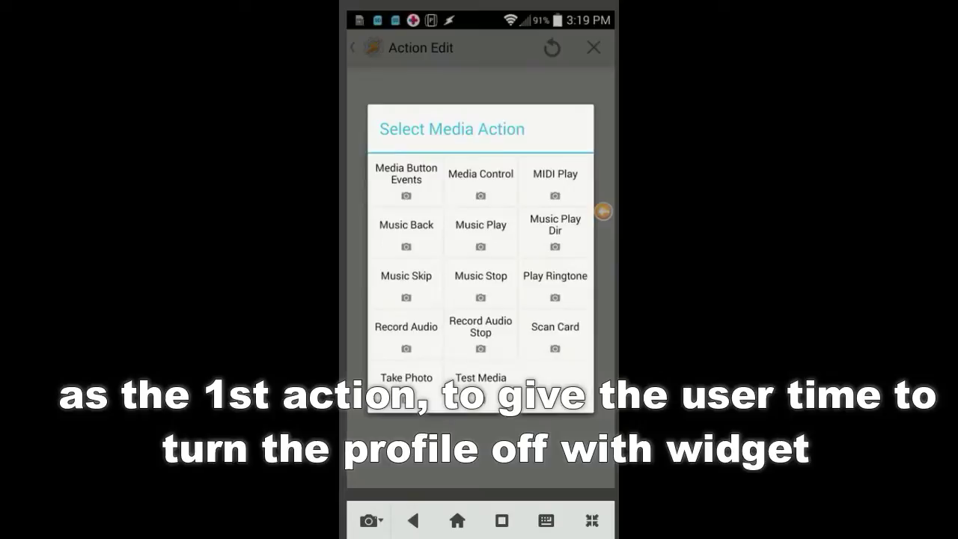
left_click(481, 231)
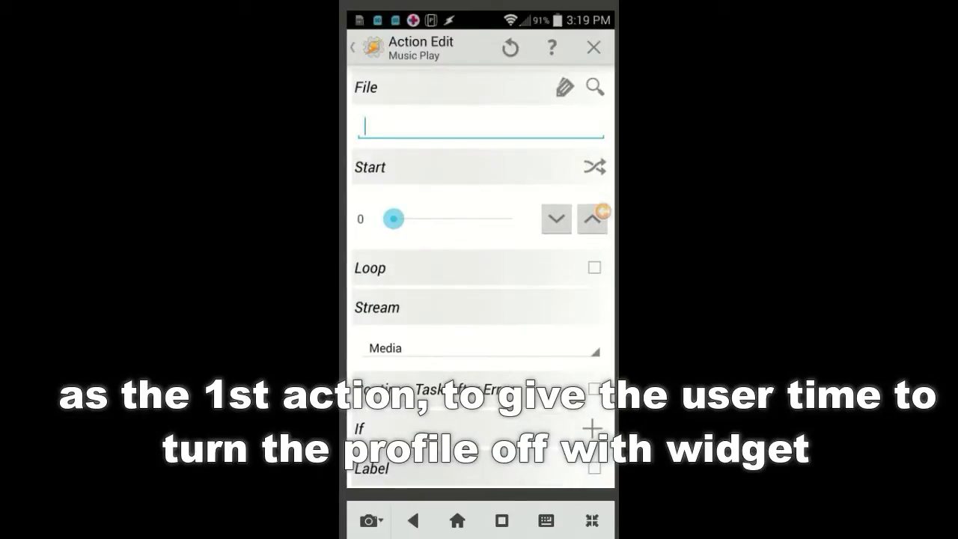
left_click(595, 87)
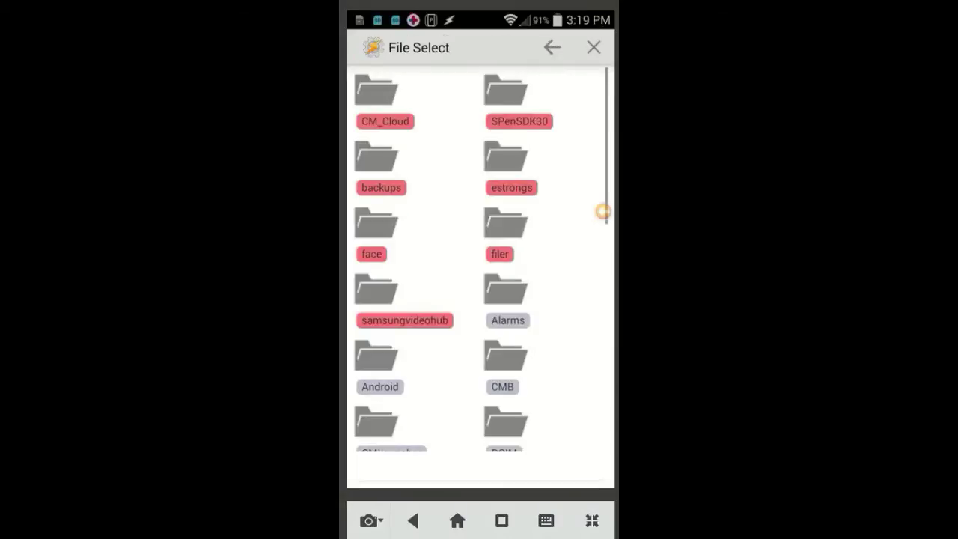
key("Escape")
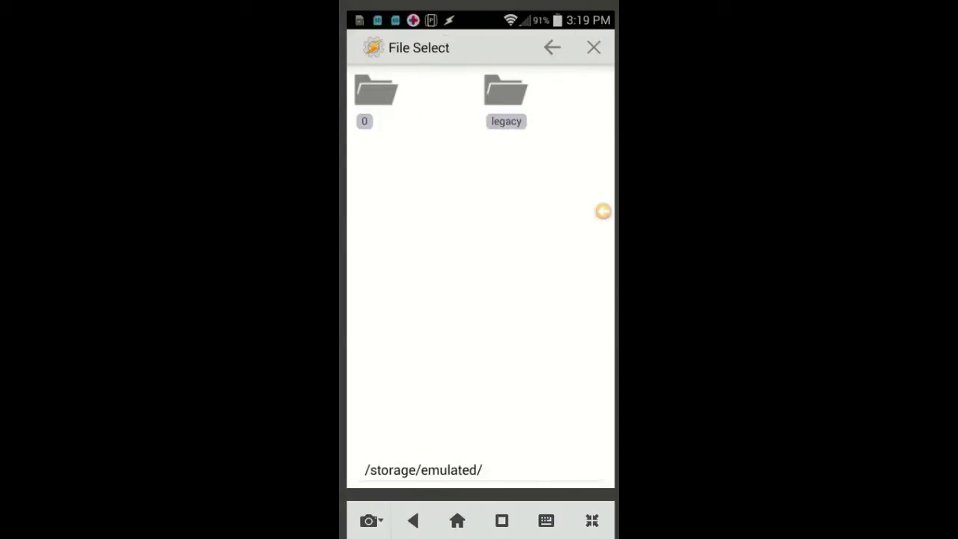
left_click(552, 47)
left_click(515, 300)
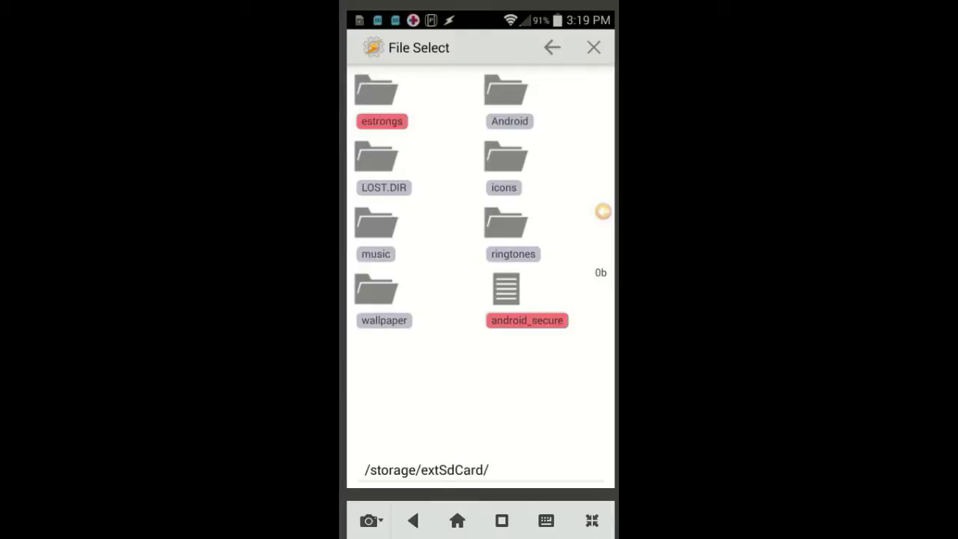
left_click(509, 232)
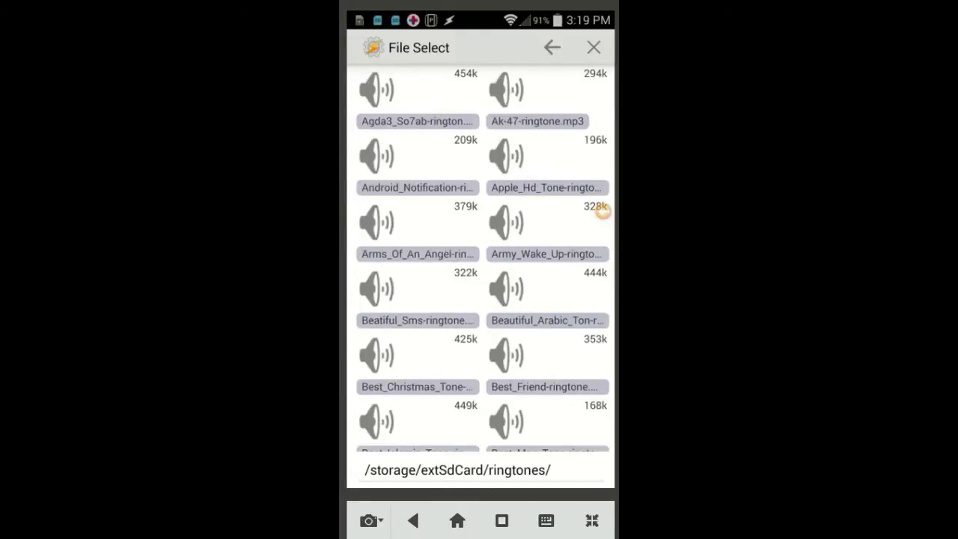
scroll(603, 211, "down", 20)
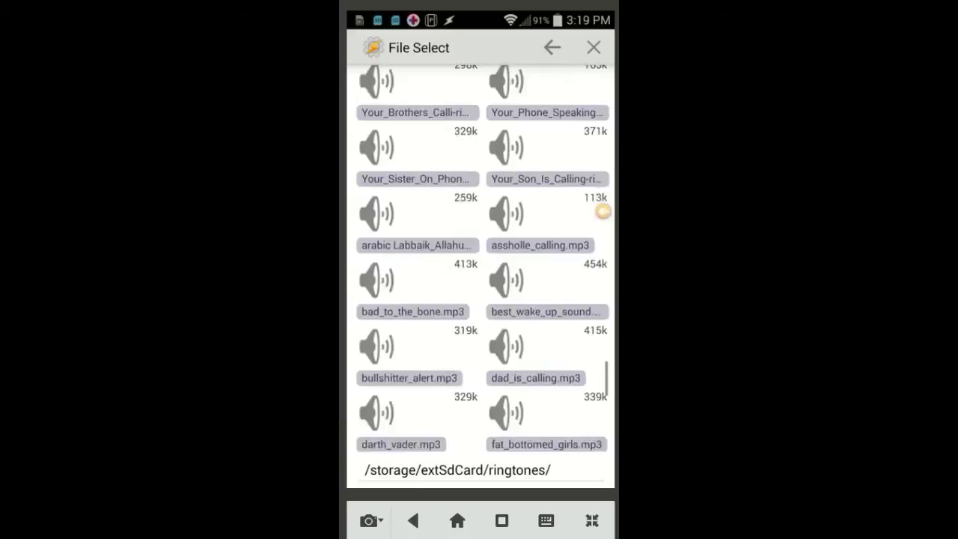
scroll(602, 211, "down", 8)
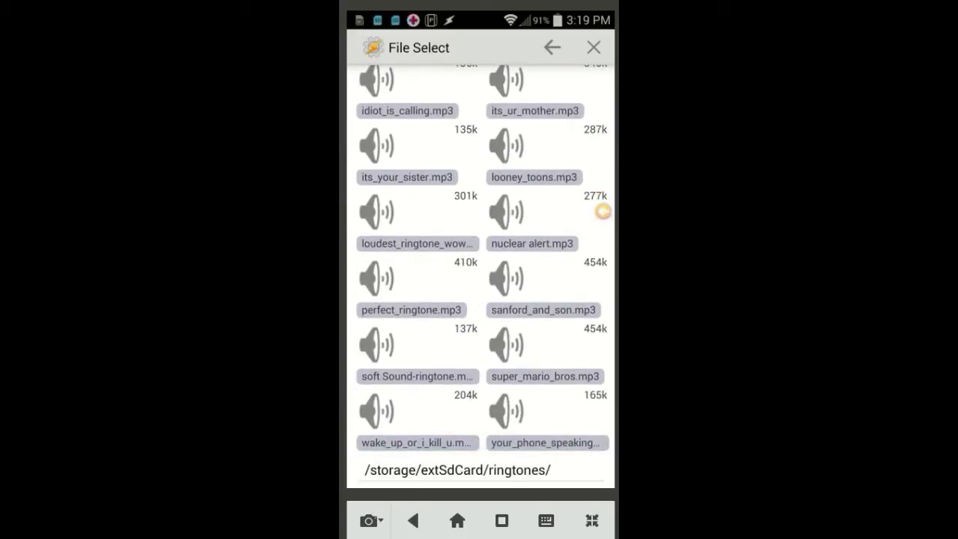
Step: Select nuclear alert.mp3, enable Loop, and save the Music Play action
left_click(602, 212)
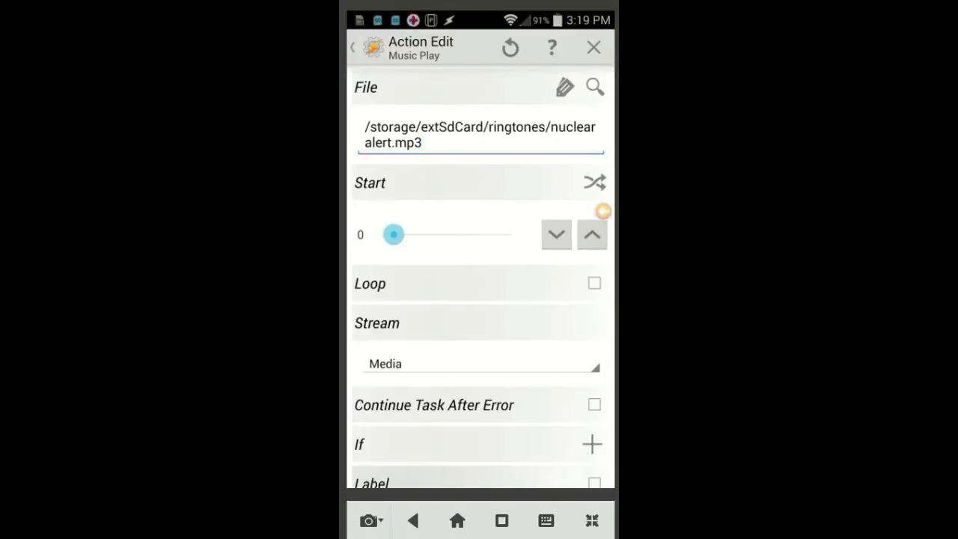
left_click(594, 283)
scroll(602, 212, "down", 1)
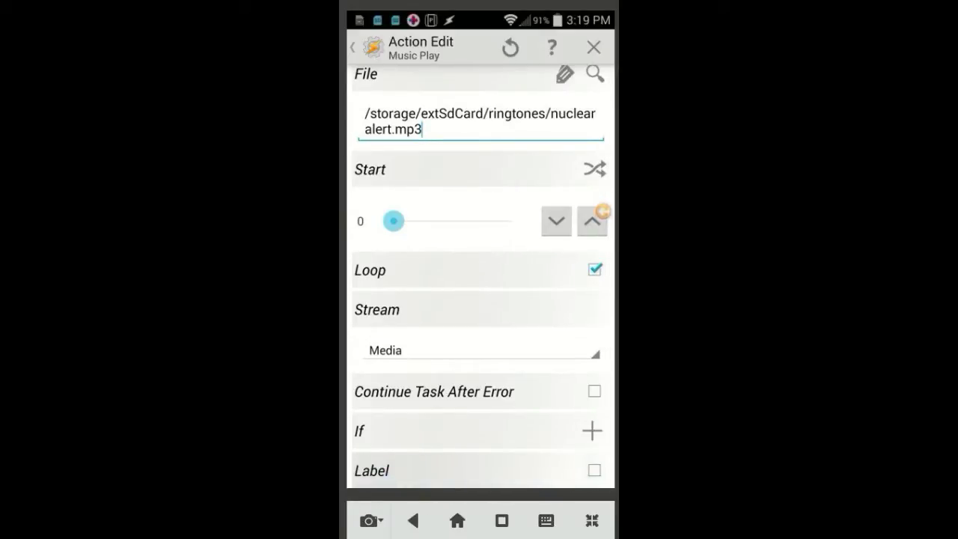
key("Escape")
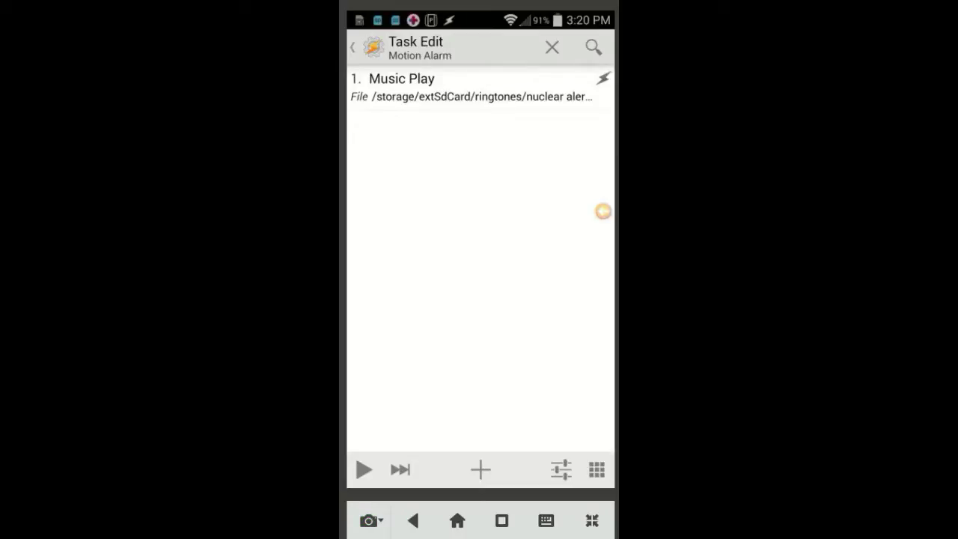
Step: Add a Display > Lock action with an unlock code and Full Screen ticked as step two
left_click(480, 469)
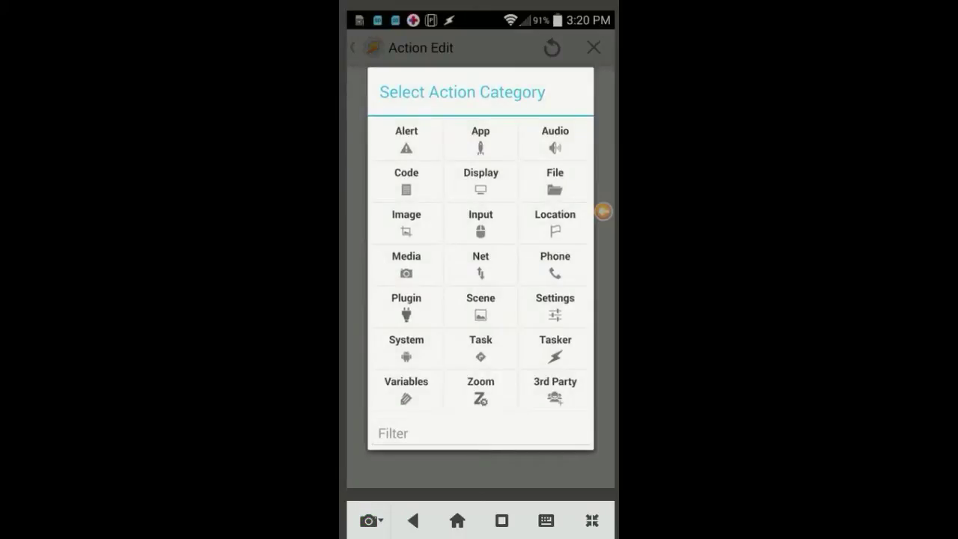
left_click(481, 181)
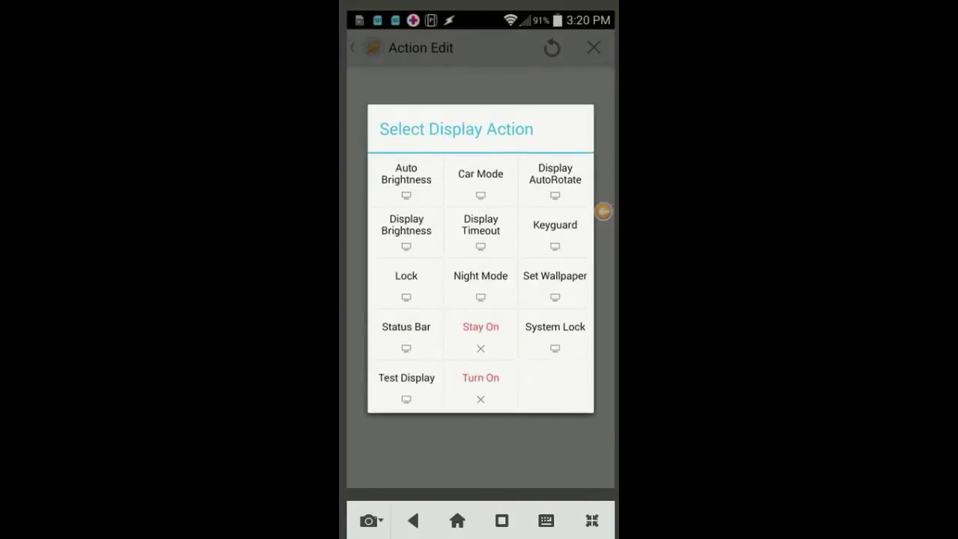
left_click(406, 283)
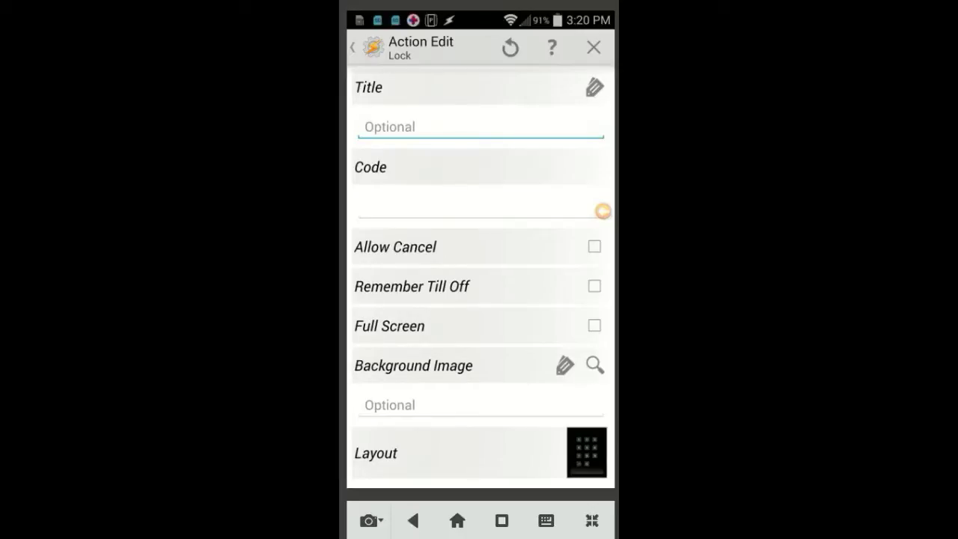
left_click(479, 206)
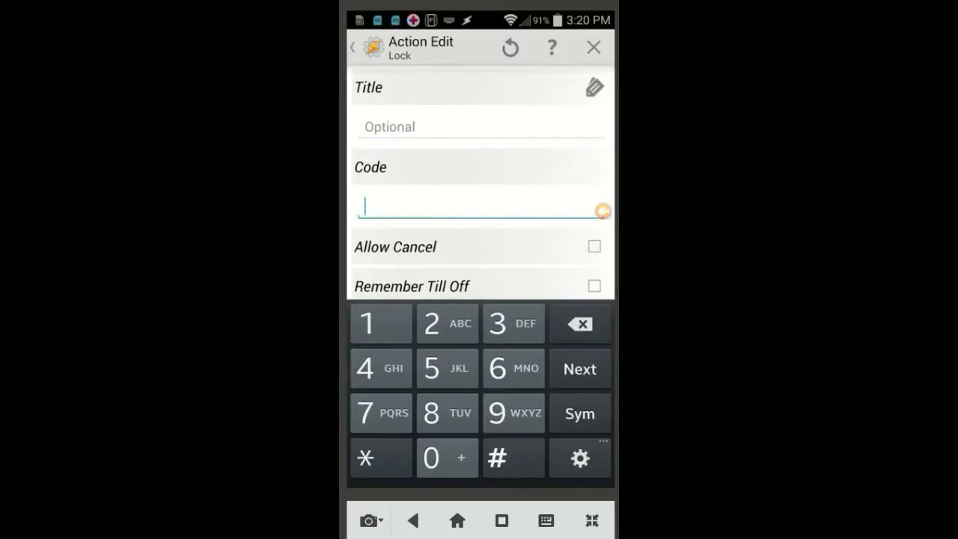
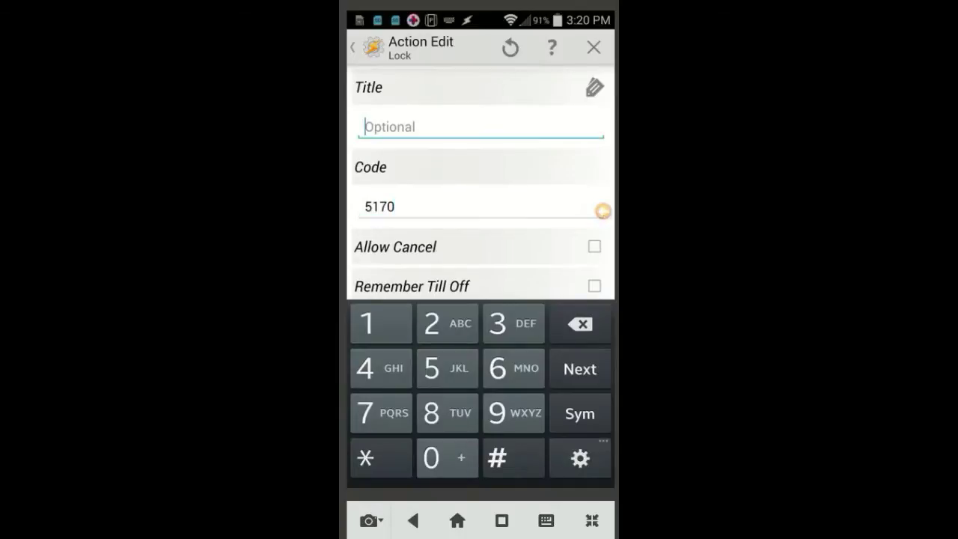
key("Escape")
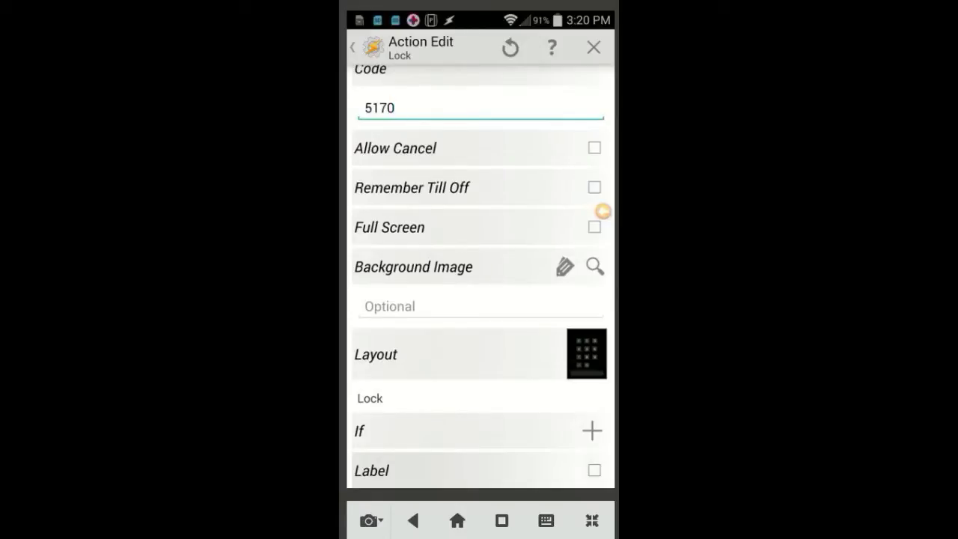
left_click(602, 212)
key("Escape")
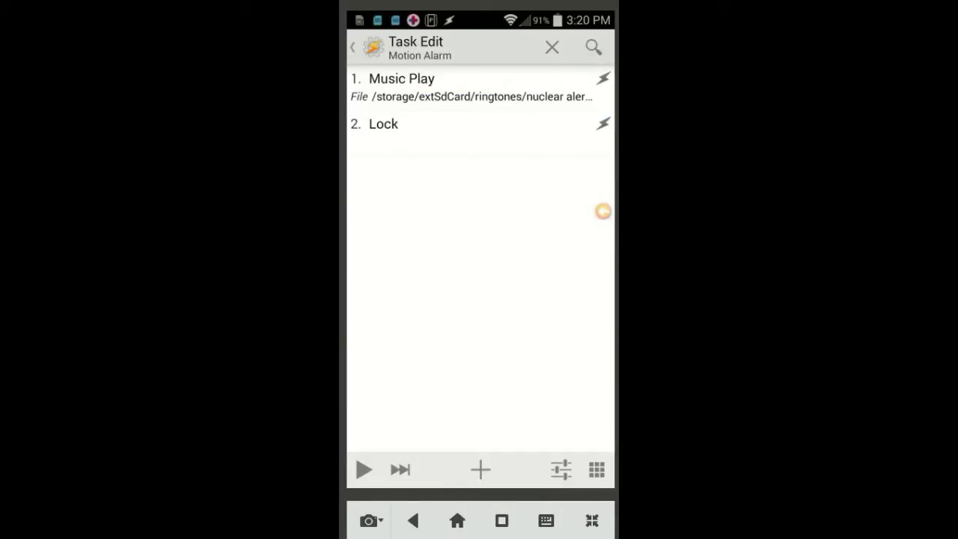
Step: Add Show Scene for Motion Alarm, displayed as a Dialog at Top, with Show Exit Button off
left_click(480, 469)
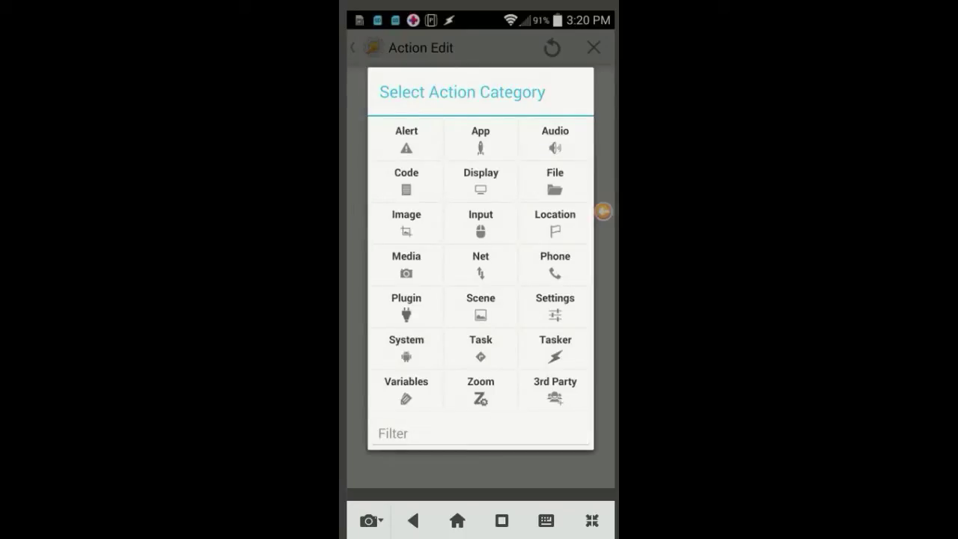
left_click(481, 306)
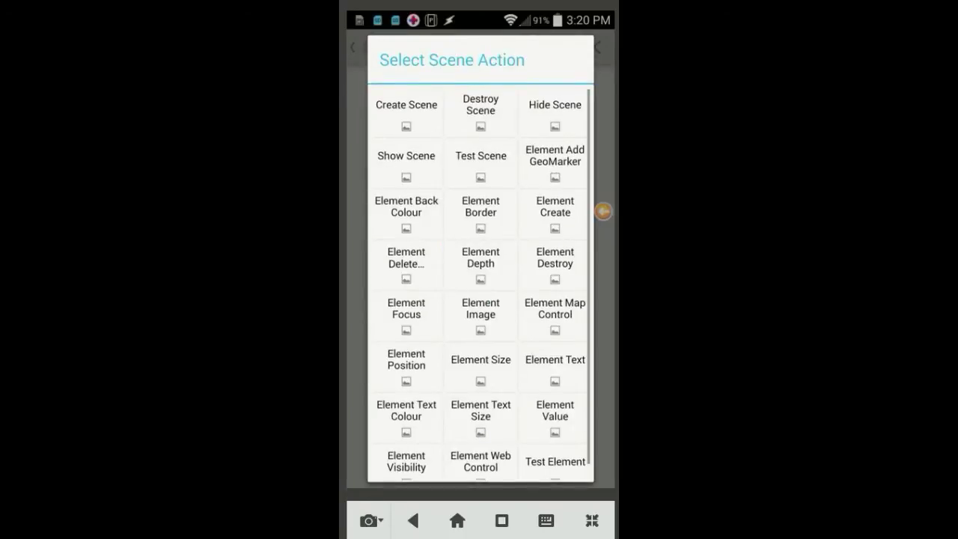
left_click(406, 161)
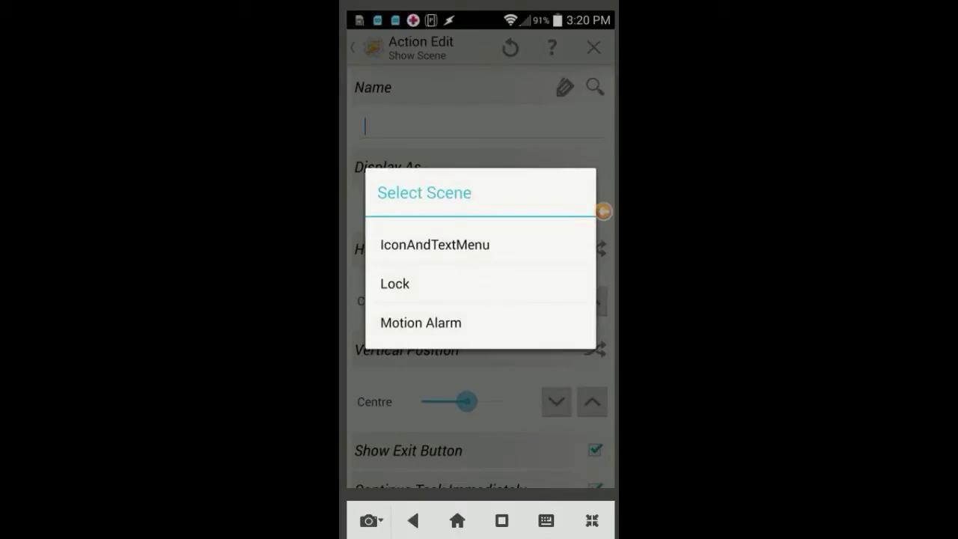
left_click(421, 323)
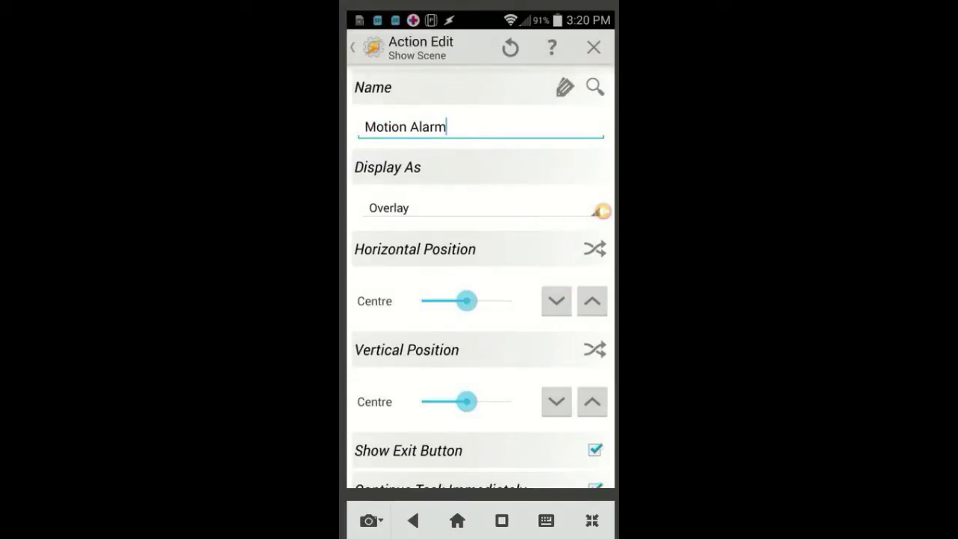
left_click(480, 208)
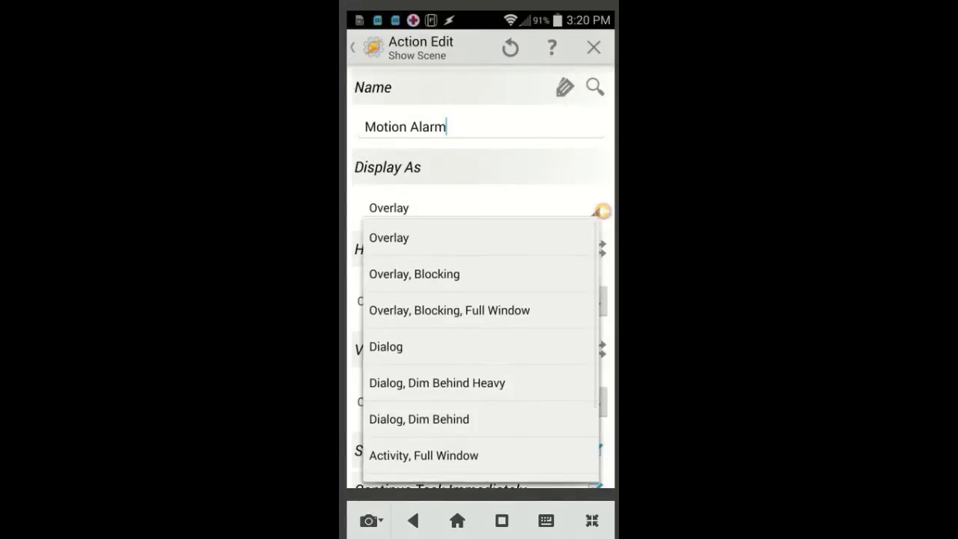
left_click(385, 347)
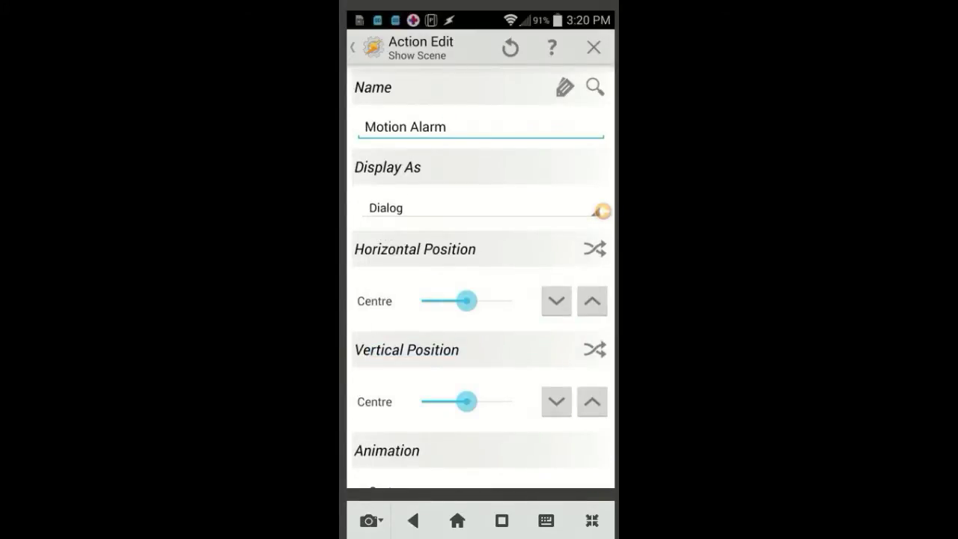
scroll(602, 211, "down", 3)
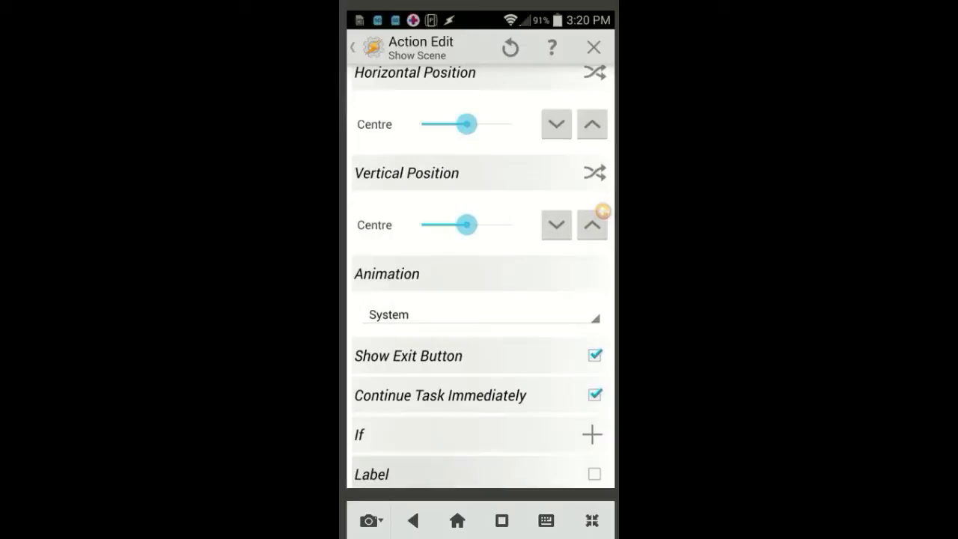
left_click(603, 211)
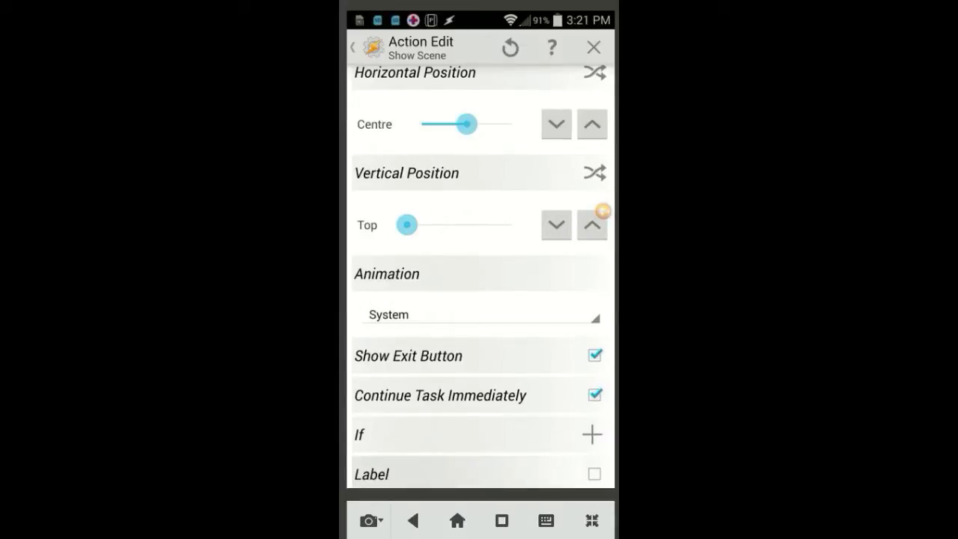
left_click(594, 355)
scroll(602, 212, "down", 1)
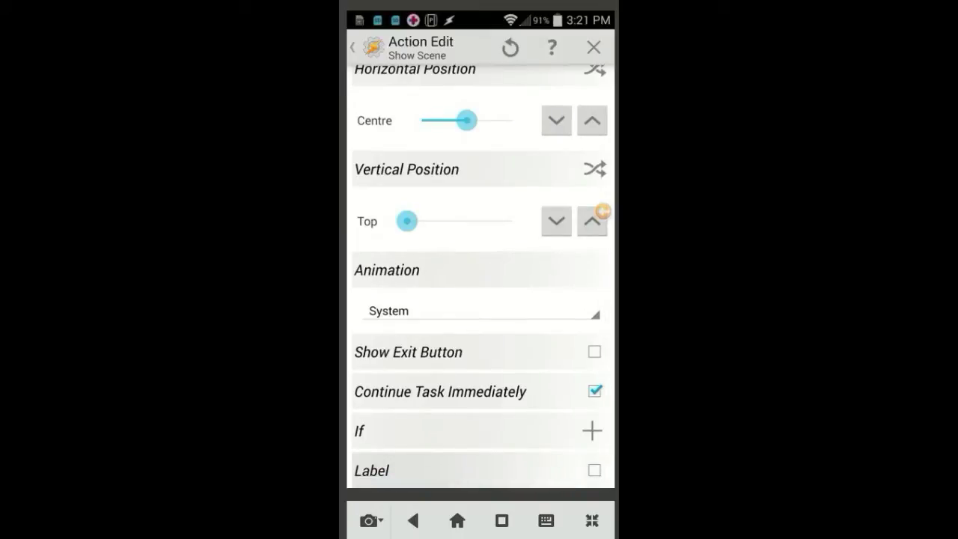
key("Escape")
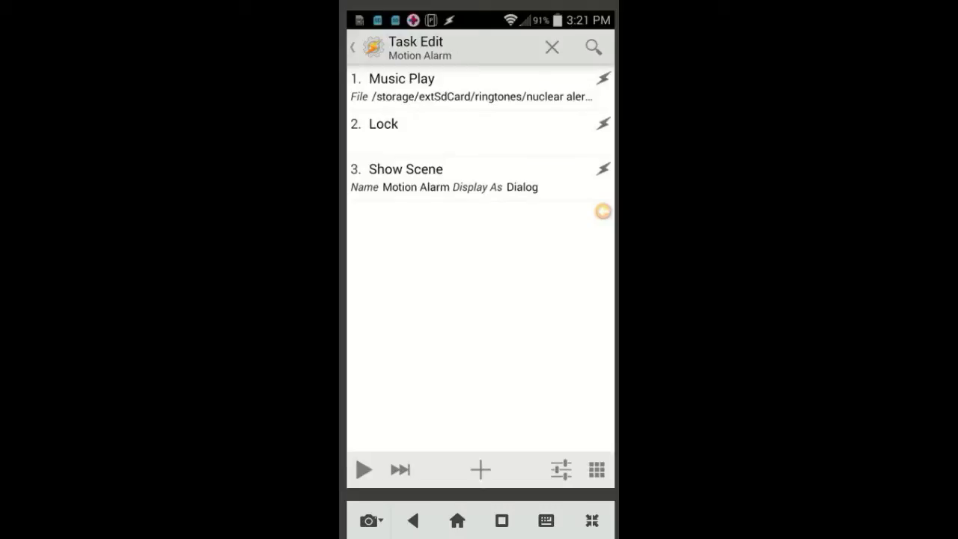
Step: Add a Send SMS action with the recipient's phone number and message text 'Alarm activated on'
left_click(481, 469)
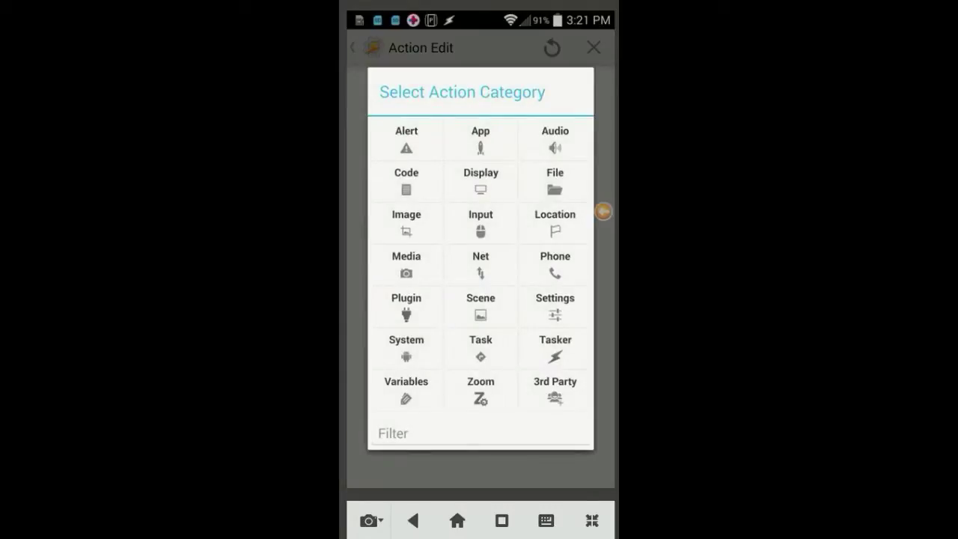
left_click(555, 265)
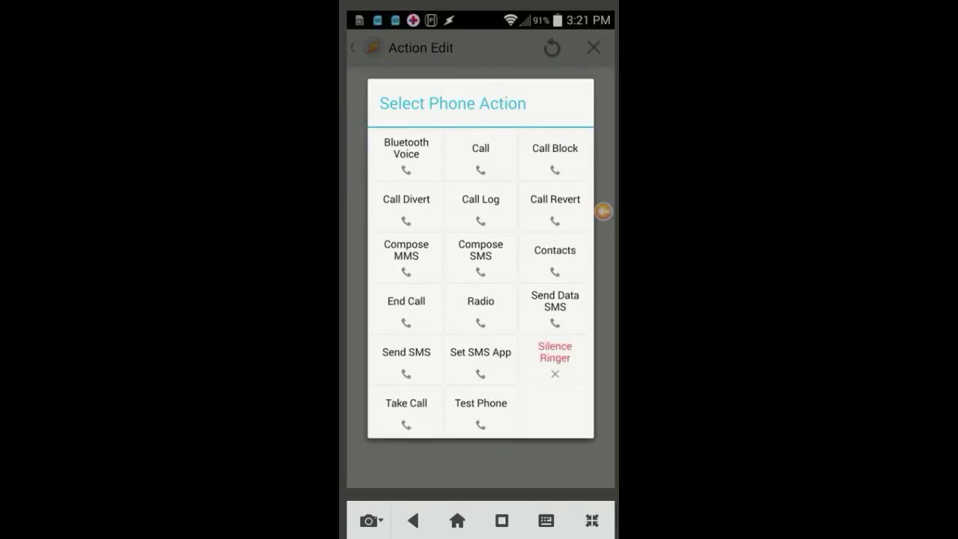
left_click(405, 357)
type("1")
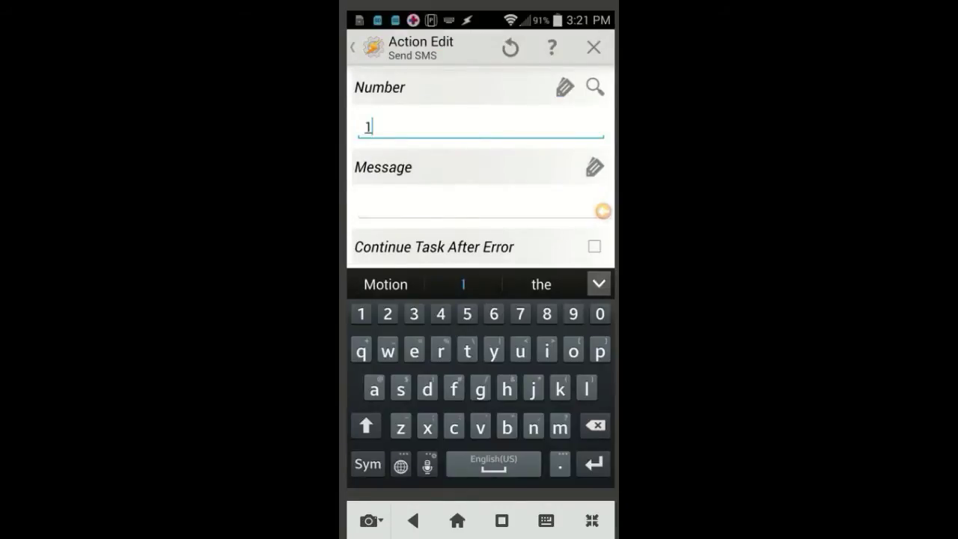
type("2345")
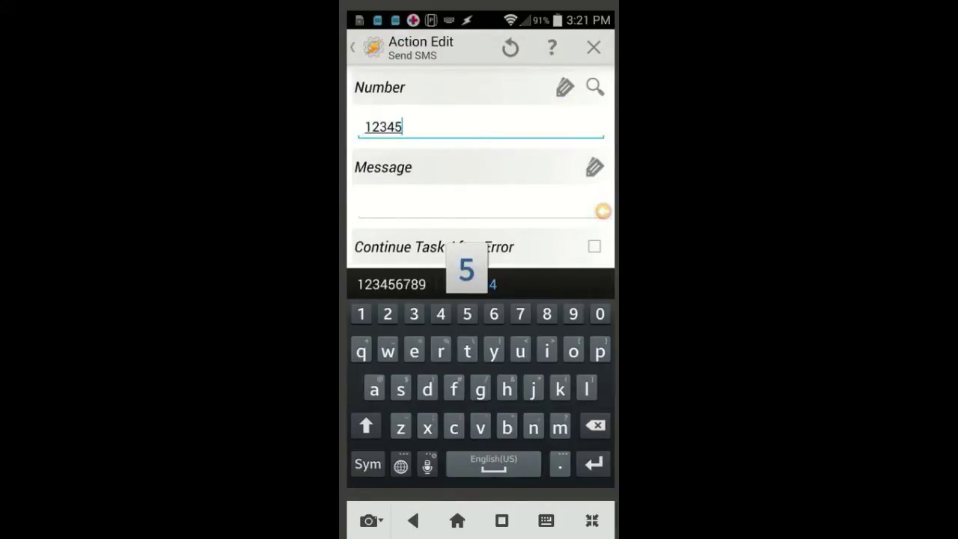
type("6789")
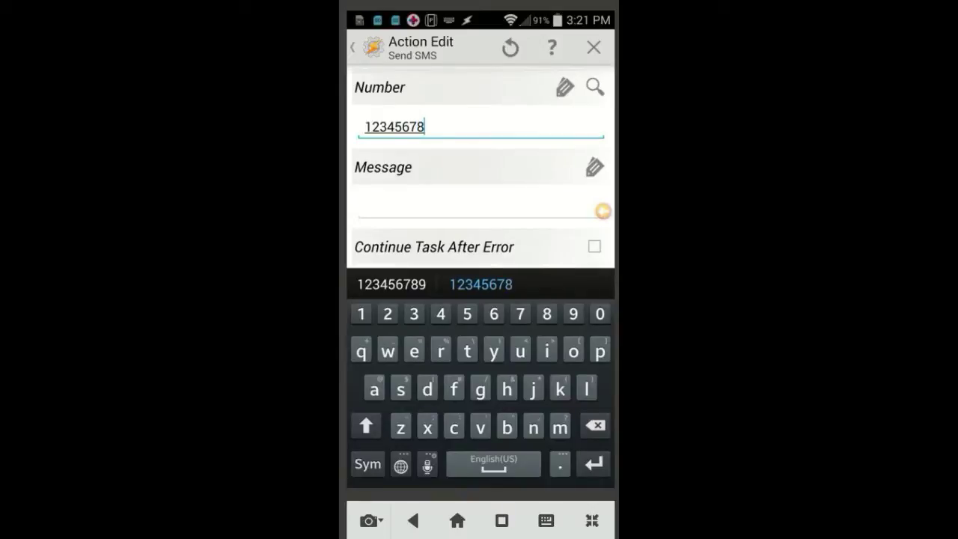
left_click(479, 206)
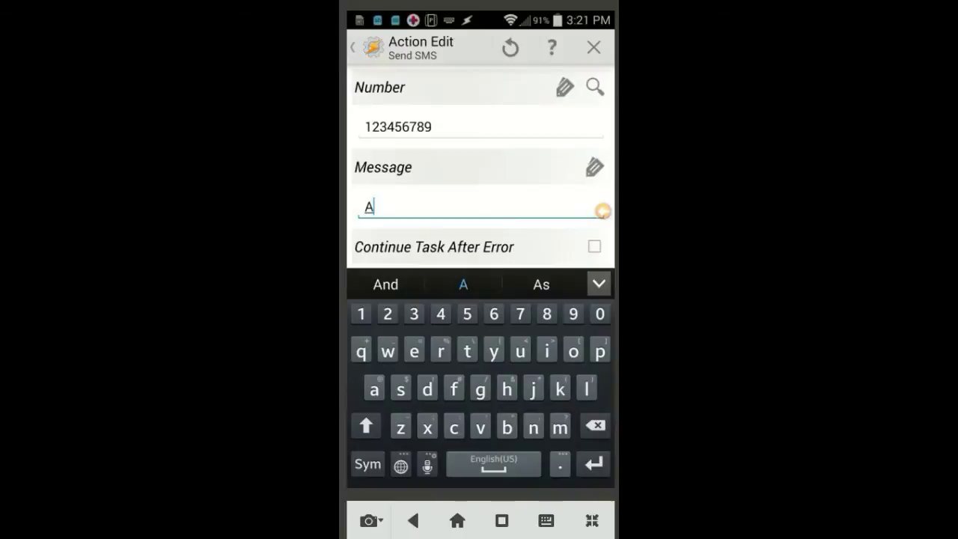
type("lar")
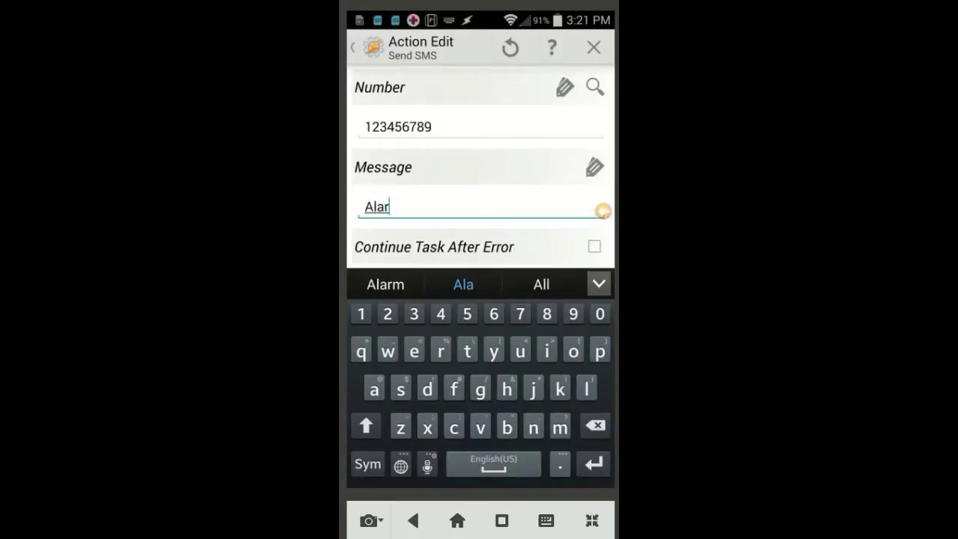
type("m ")
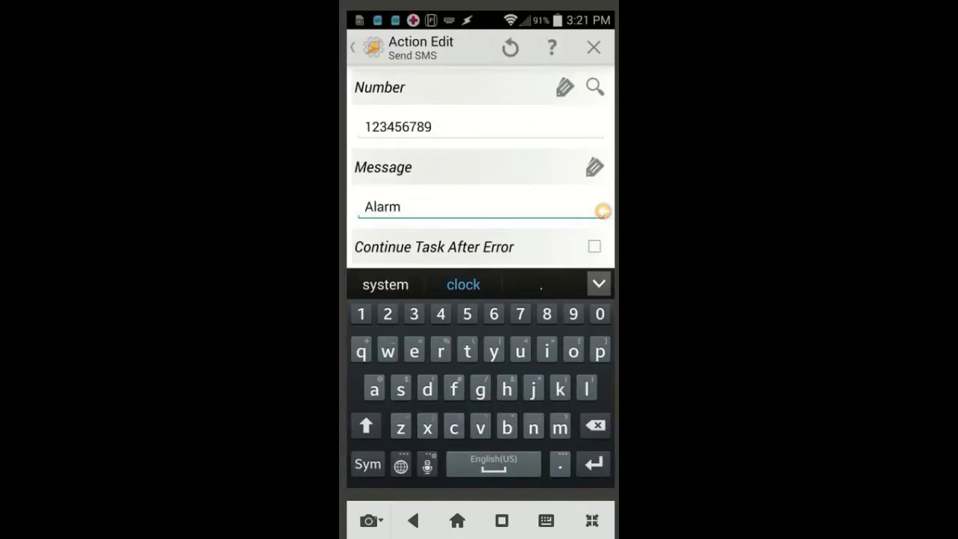
type("act")
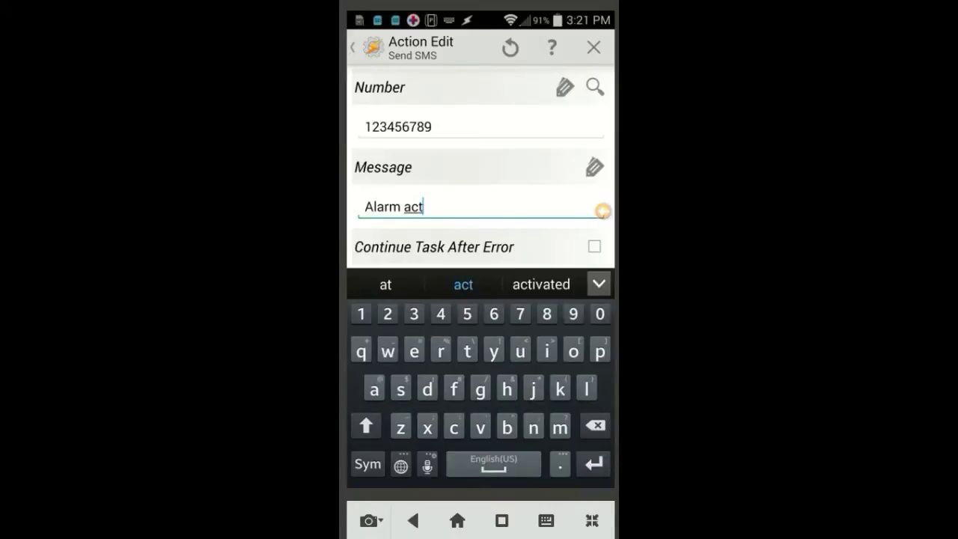
type("iv")
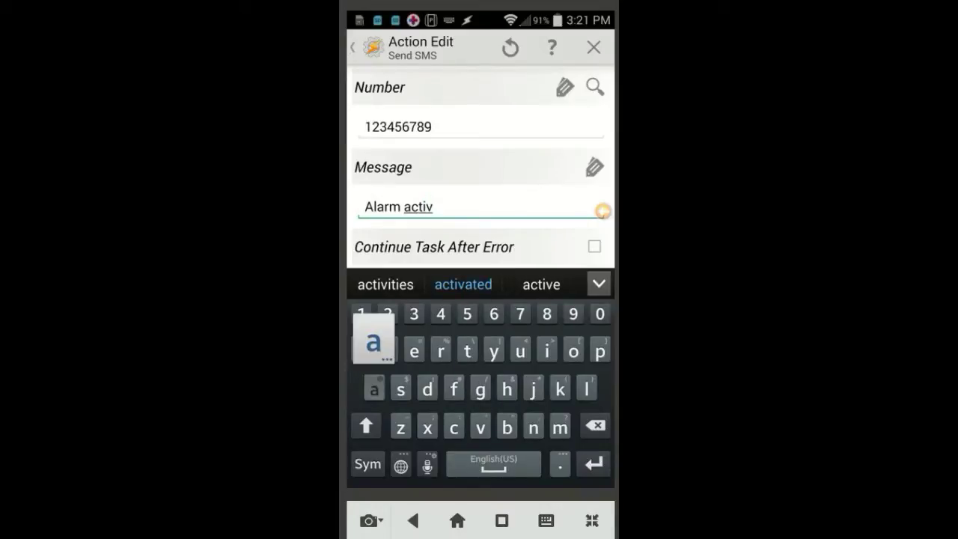
type("ated")
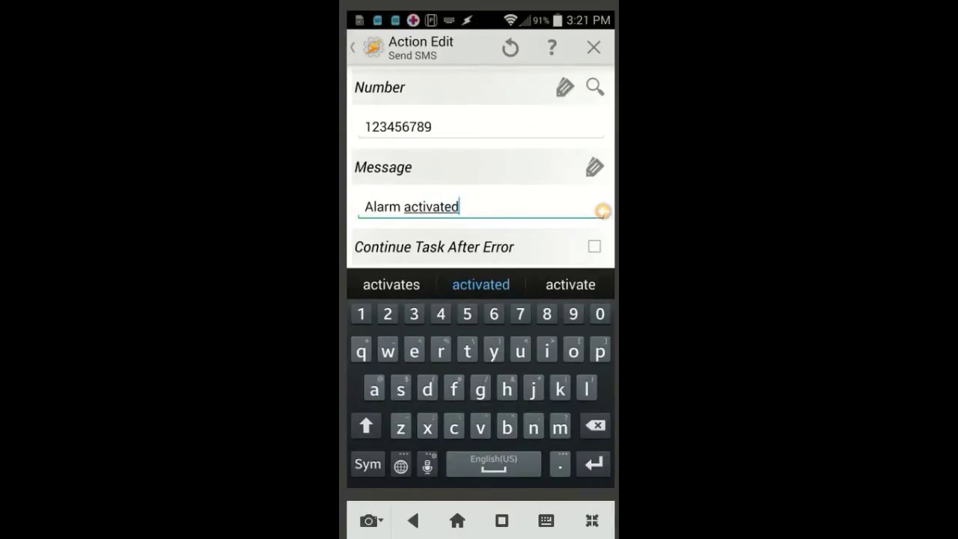
type(" on")
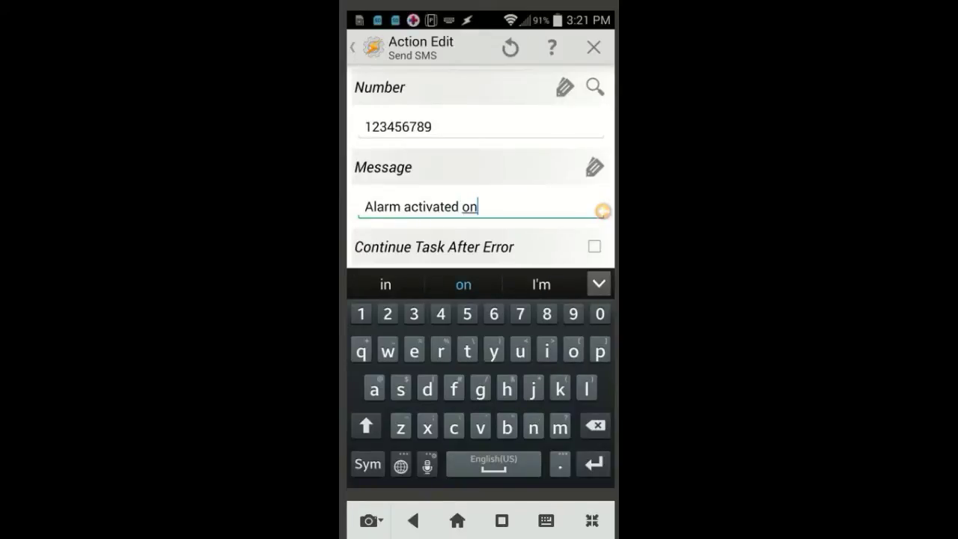
Step: Complete the message with %DATE, 'at' and %TIME, reading 'Alarm activated on %DATE at %TIME'
left_click(594, 166)
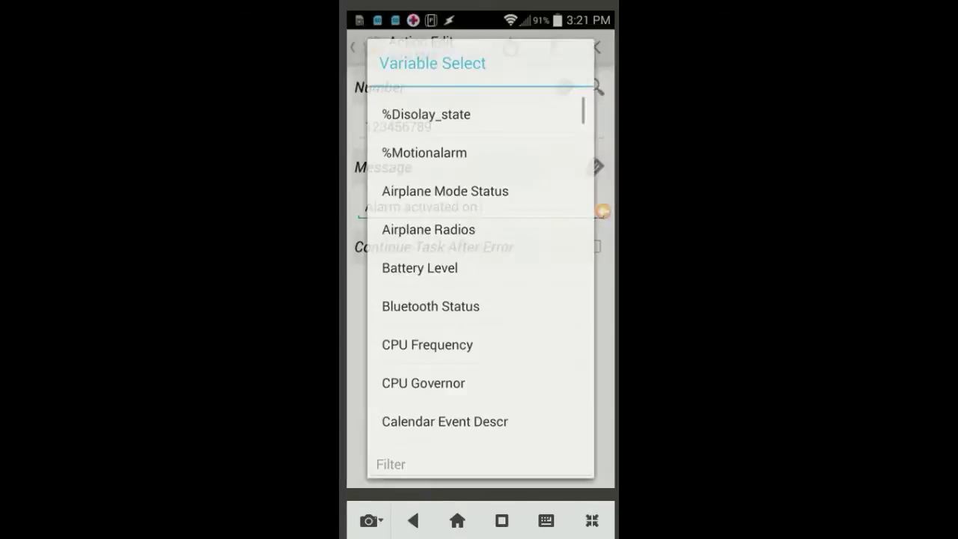
scroll(479, 284, "down", 8)
scroll(480, 284, "up", 3)
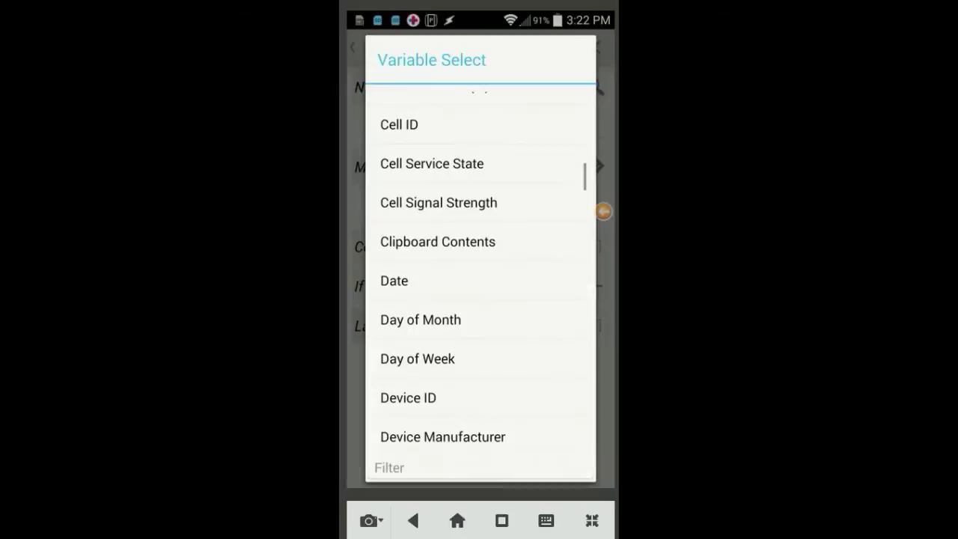
left_click(419, 281)
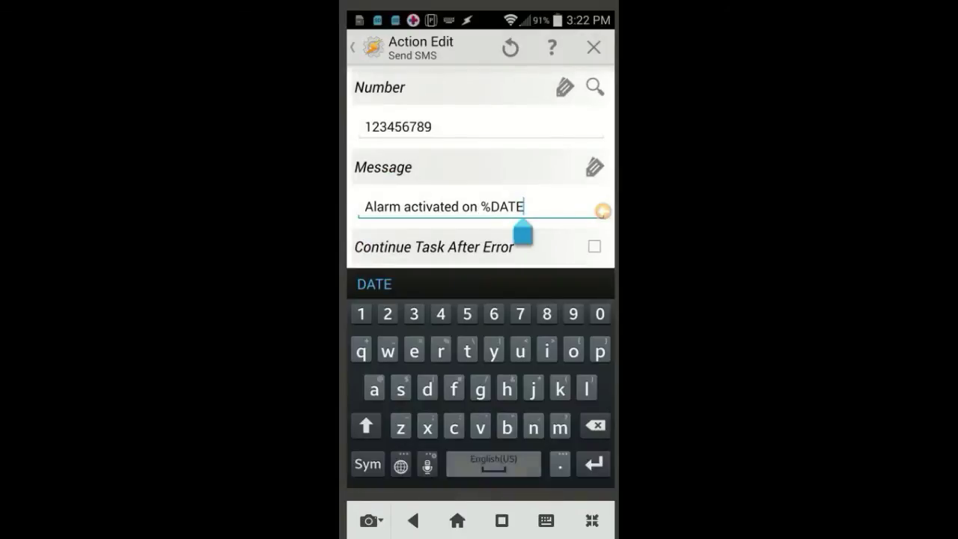
type("a")
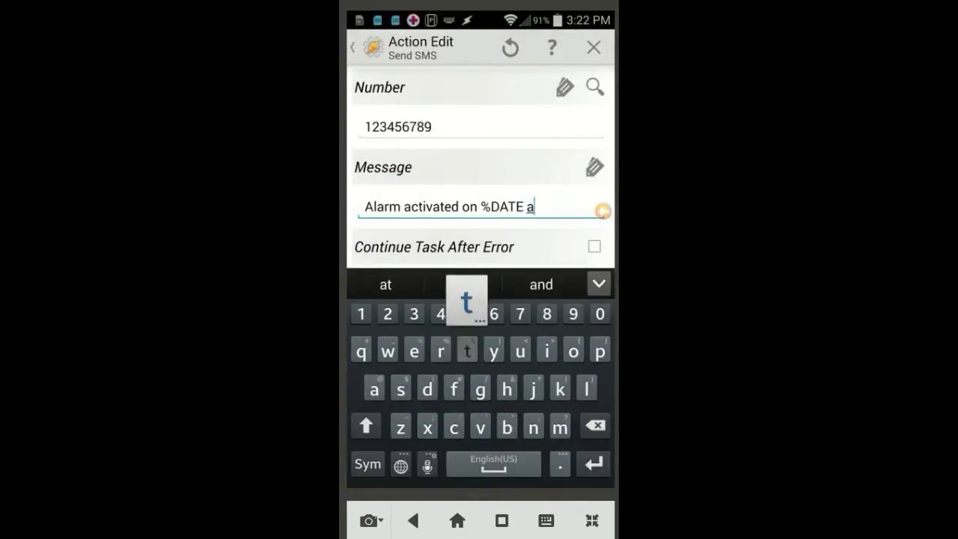
type("t")
left_click(595, 167)
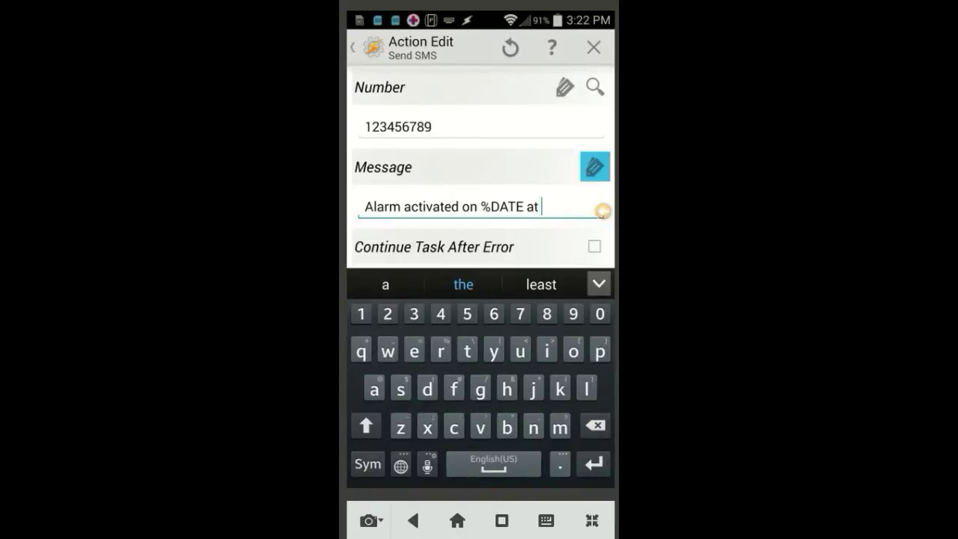
scroll(479, 262, "down", 6)
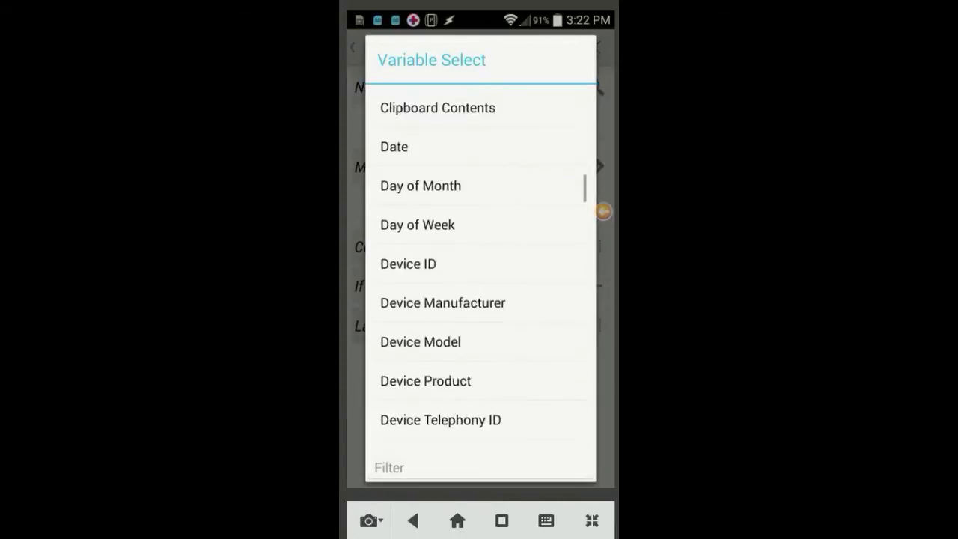
scroll(479, 262, "down", 15)
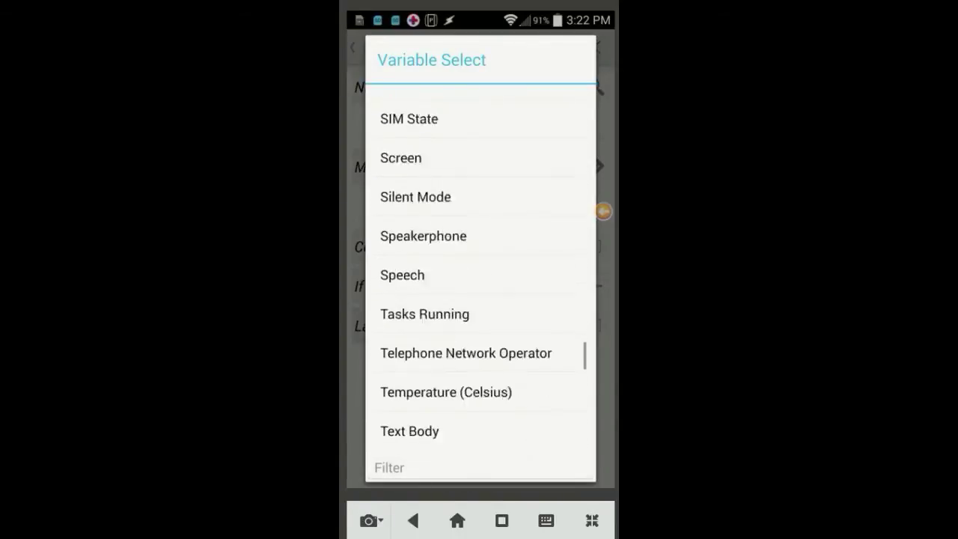
scroll(479, 262, "down", 5)
scroll(479, 262, "down", 4)
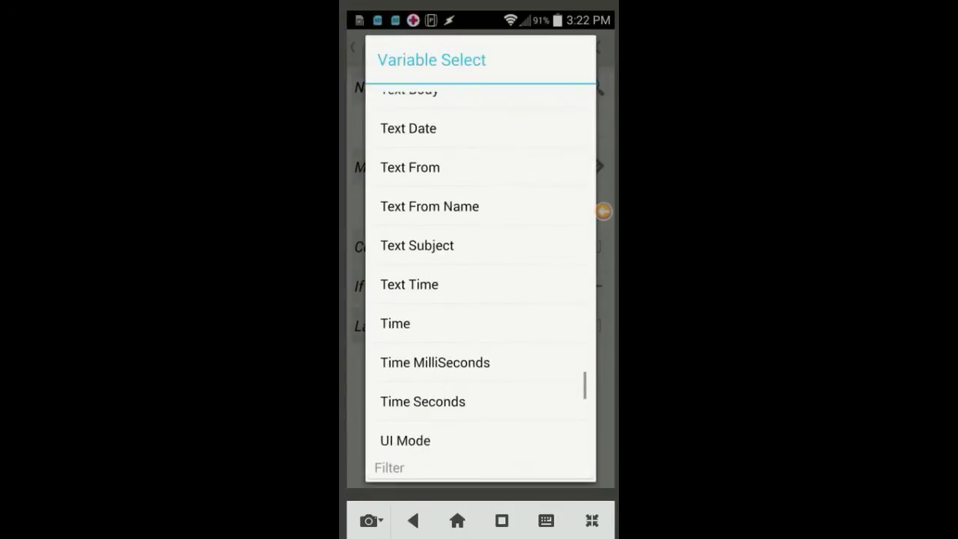
left_click(395, 323)
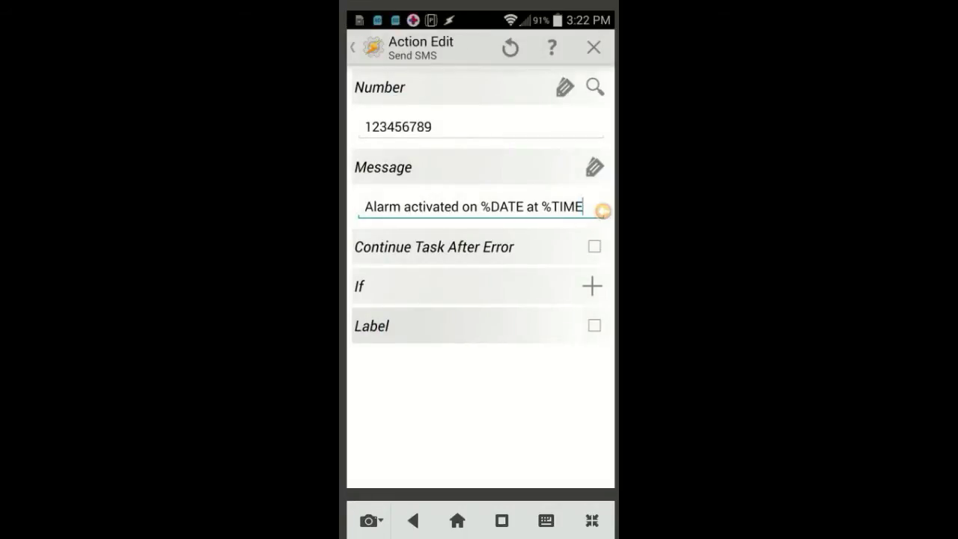
key("Escape")
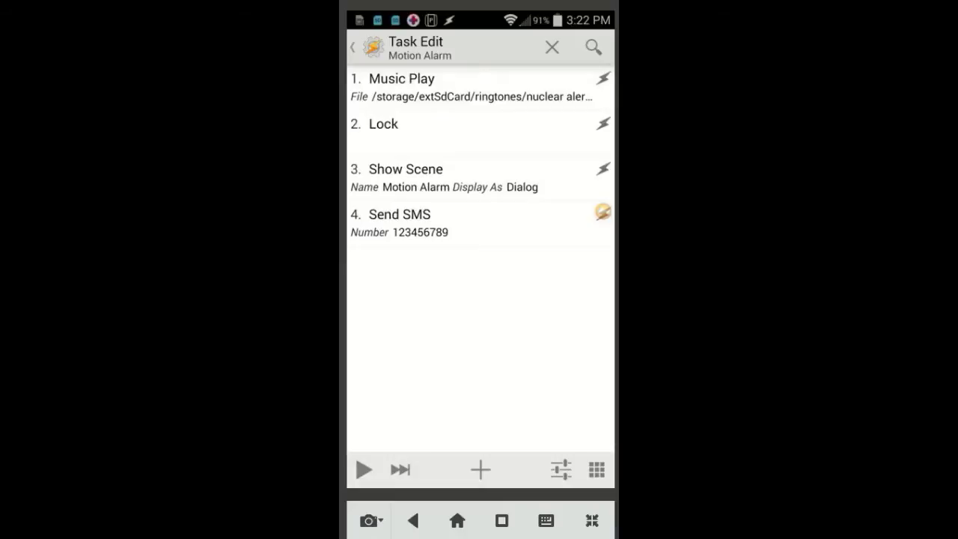
Step: Add a Take Photo action using the Front camera with filename 'motion alarm'
left_click(480, 469)
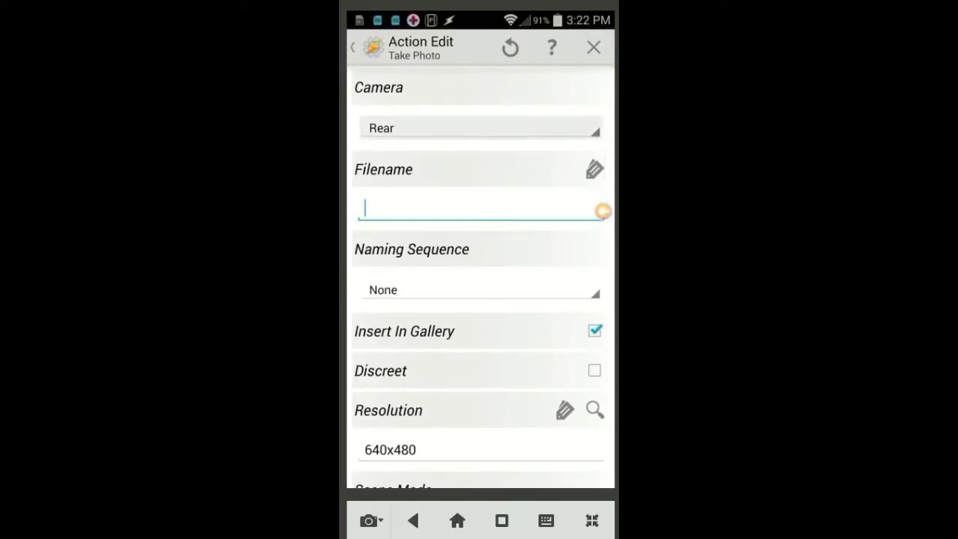
left_click(479, 128)
left_click(383, 194)
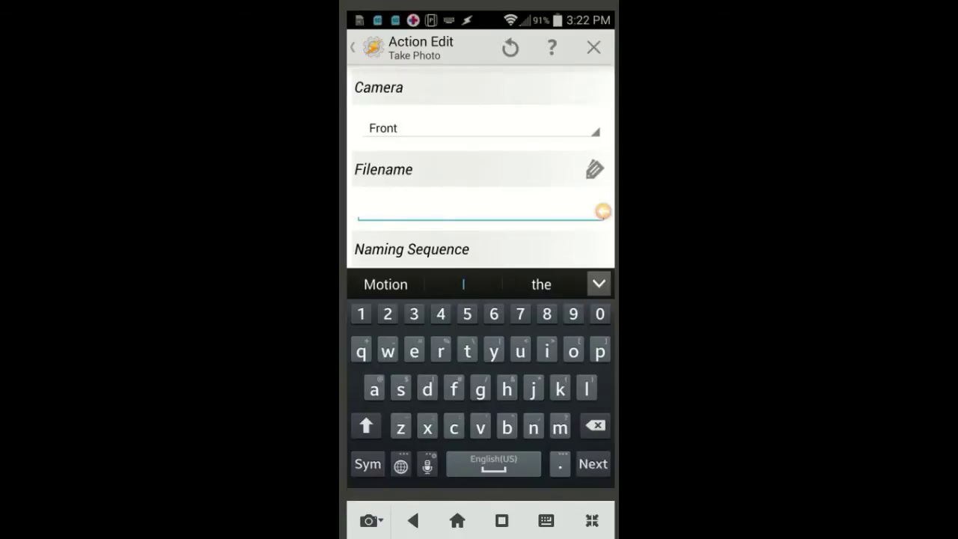
type("mo")
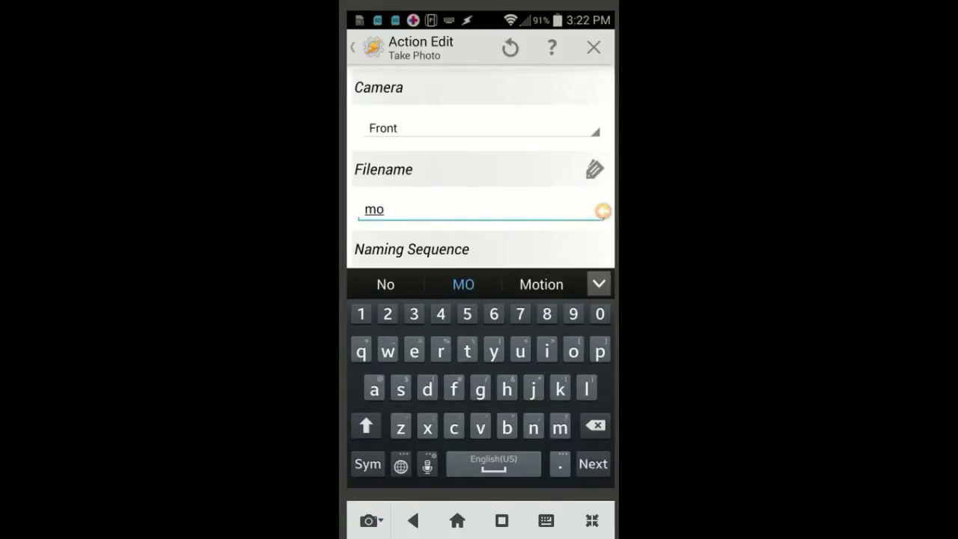
type("tion ")
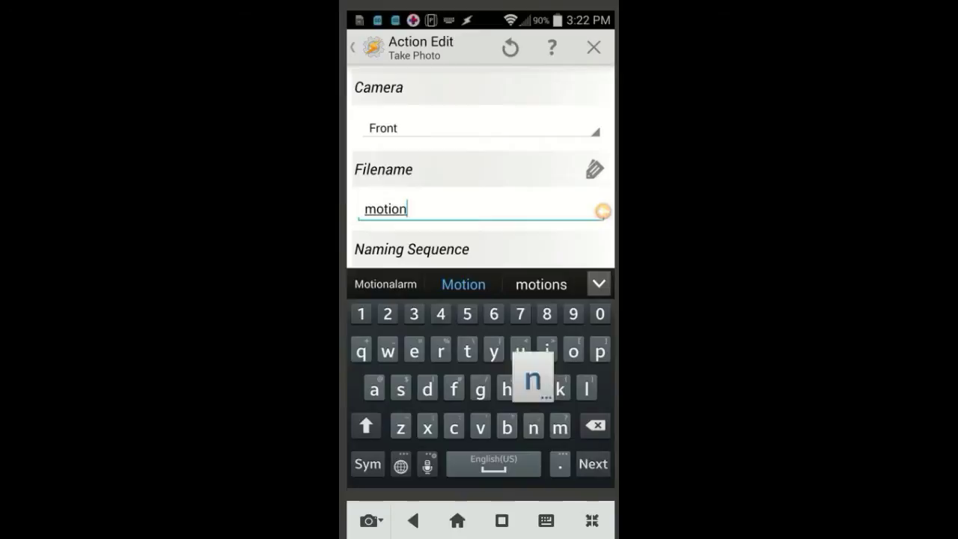
type("a")
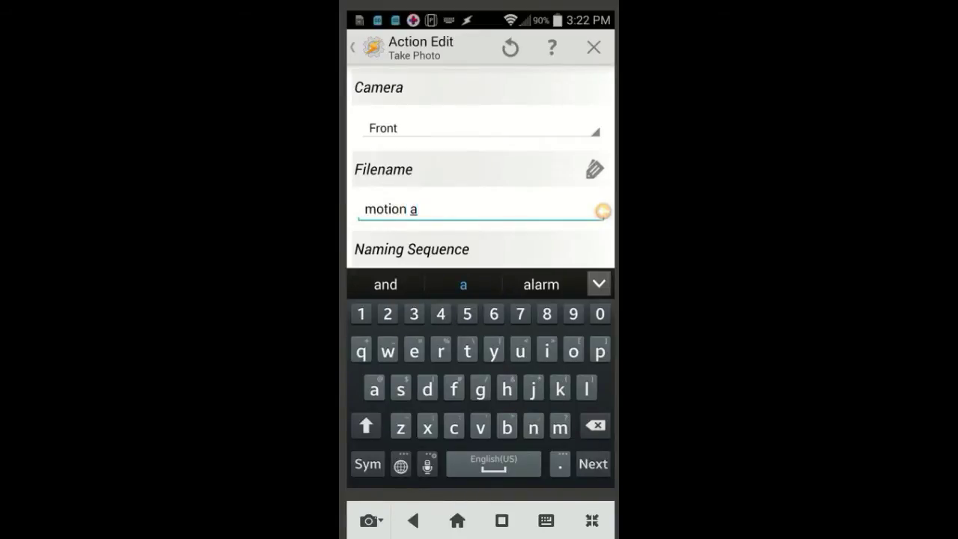
type("larm")
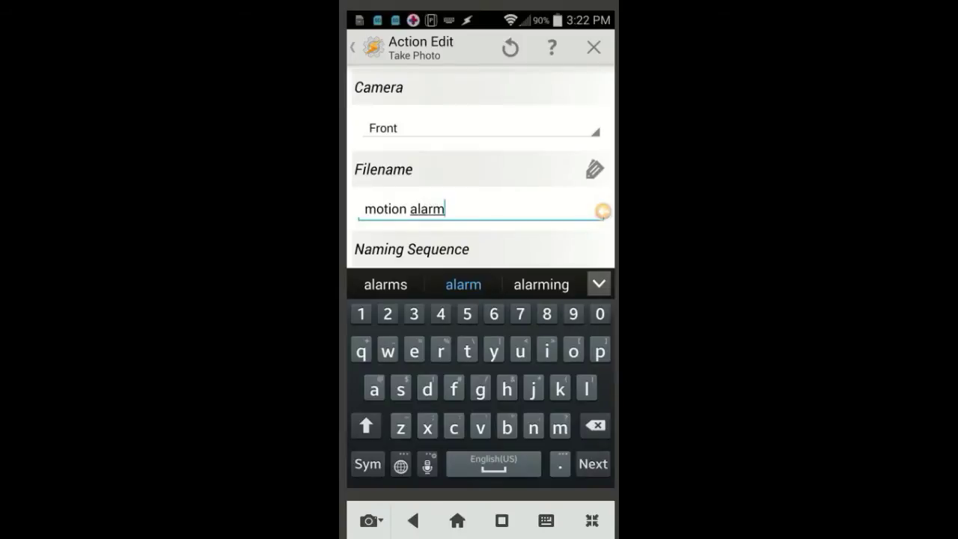
key("Escape")
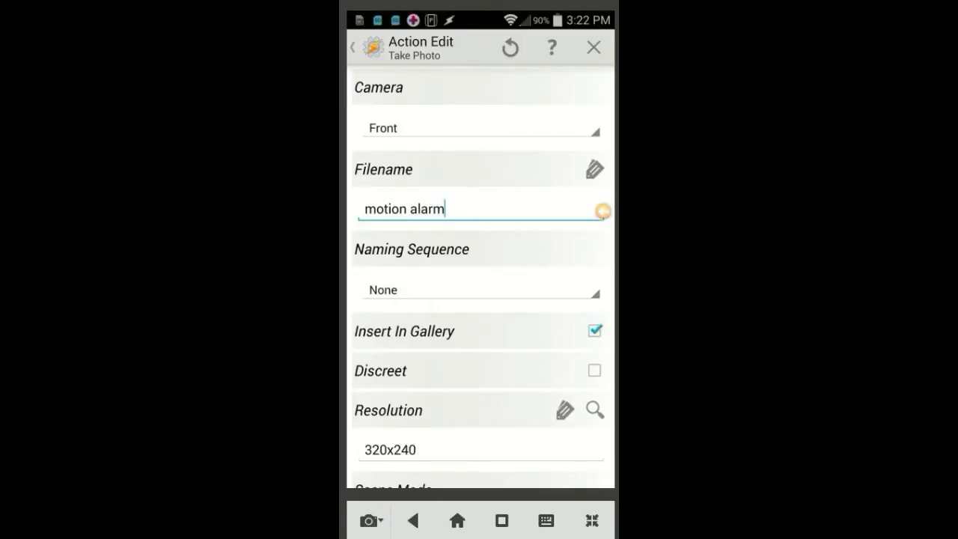
Step: Set Series naming, Discreet capture and 1280x720 resolution, then save and return to Tasks
left_click(480, 290)
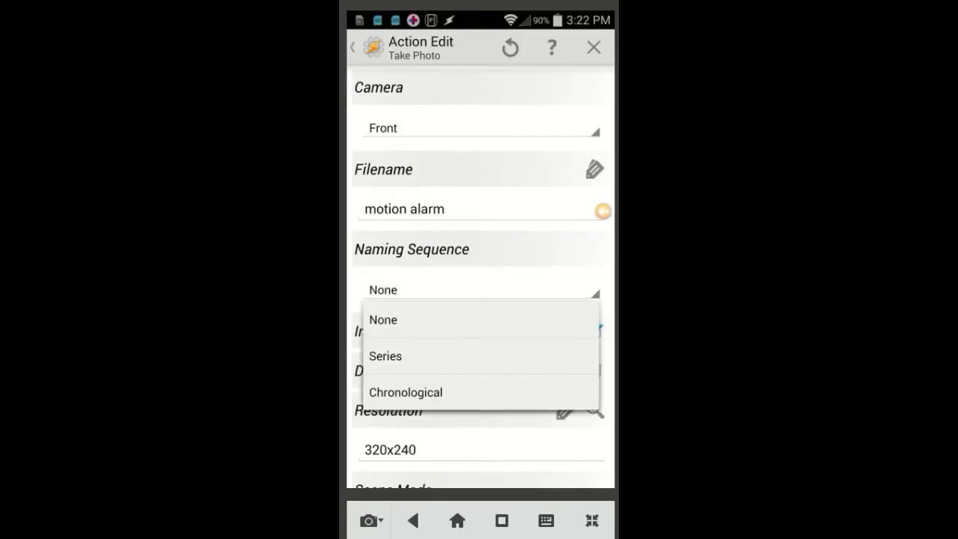
left_click(419, 356)
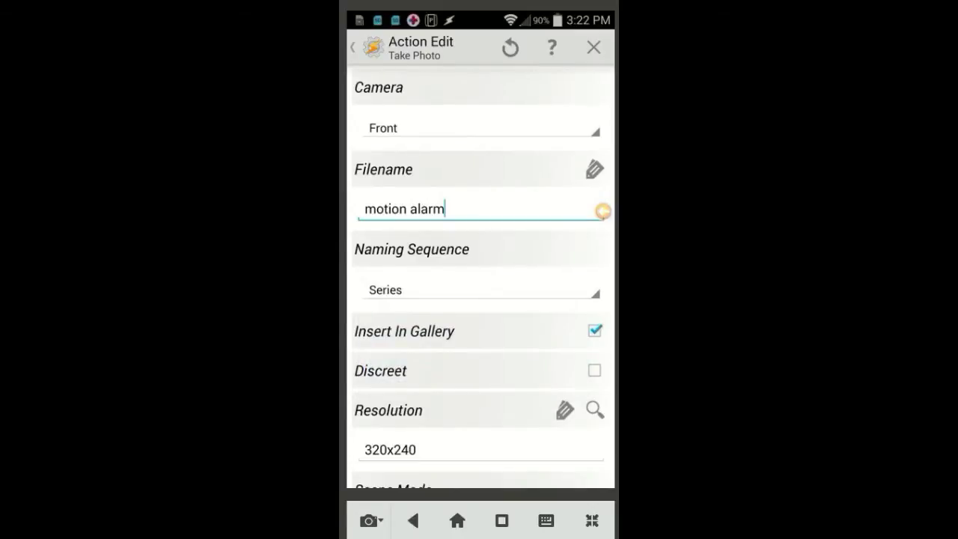
left_click(594, 370)
scroll(602, 212, "down", 3)
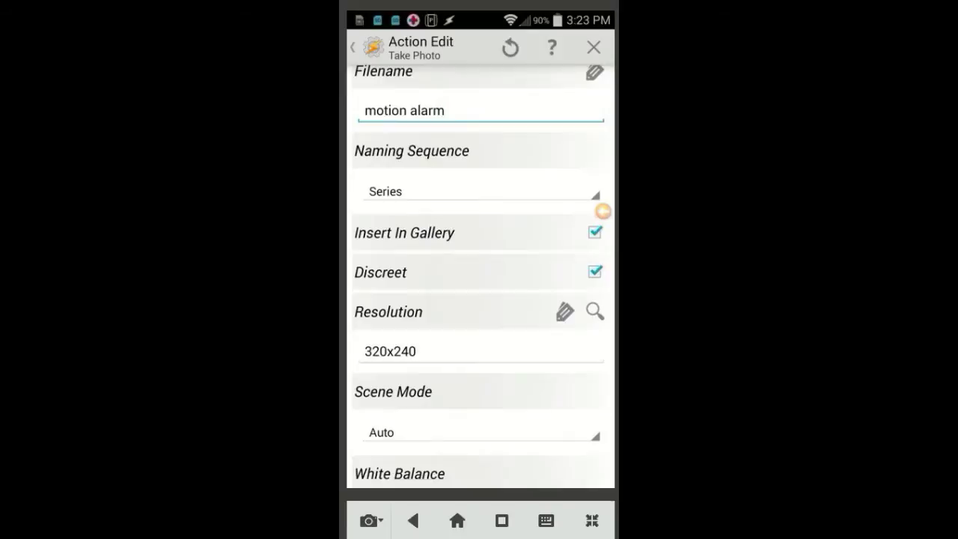
left_click(595, 311)
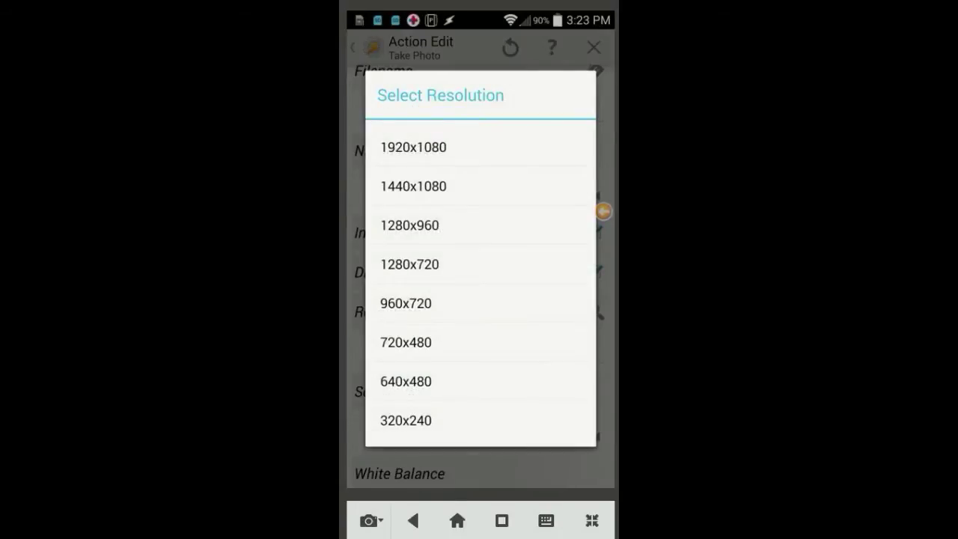
left_click(409, 264)
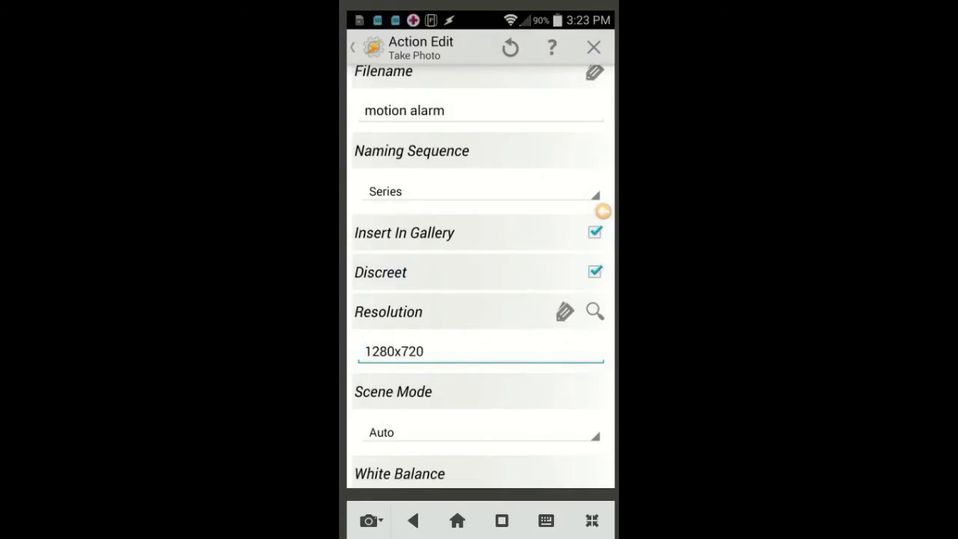
left_click(371, 47)
left_click(370, 47)
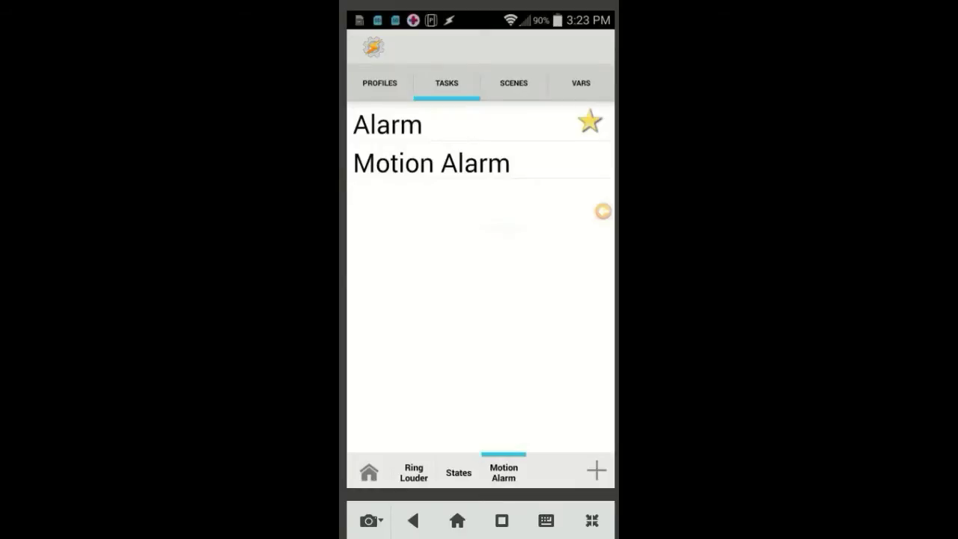
Step: Create a profile named Motion Alarm with a Sensor > Orientation state set to Standing Up
left_click(379, 82)
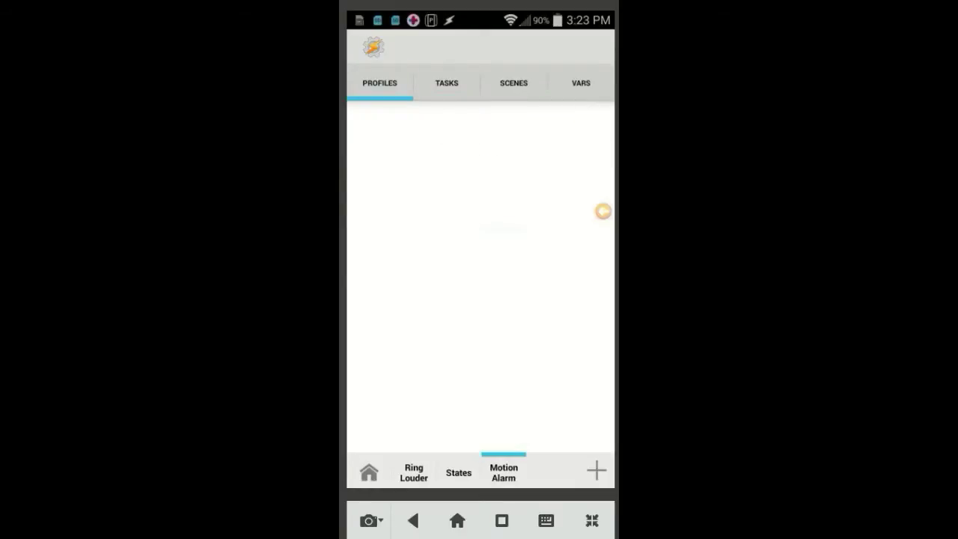
left_click(597, 470)
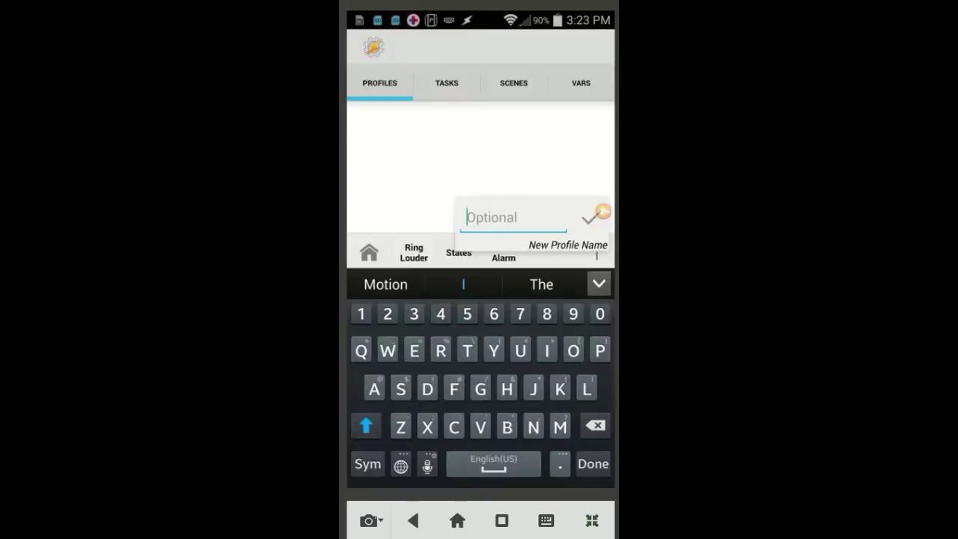
type("Mo")
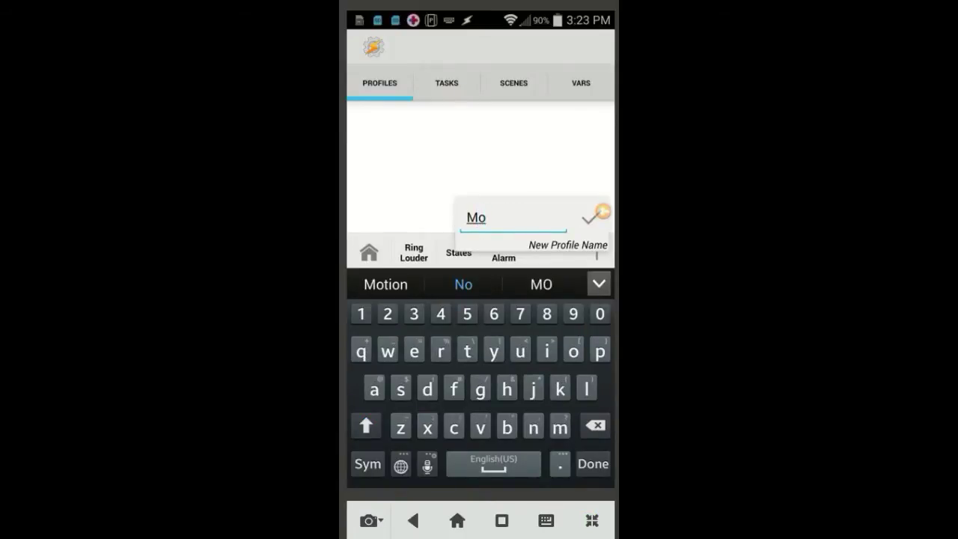
type("tion")
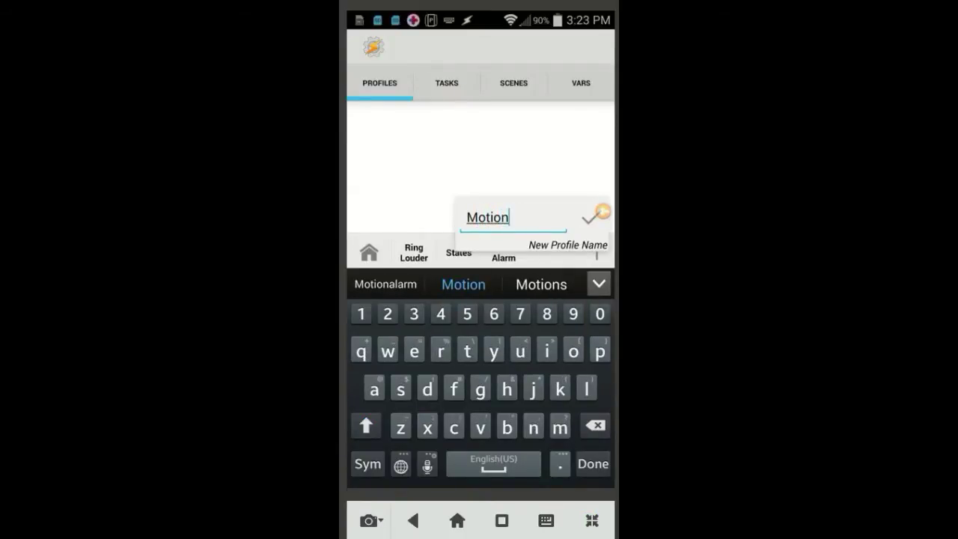
type(" Al")
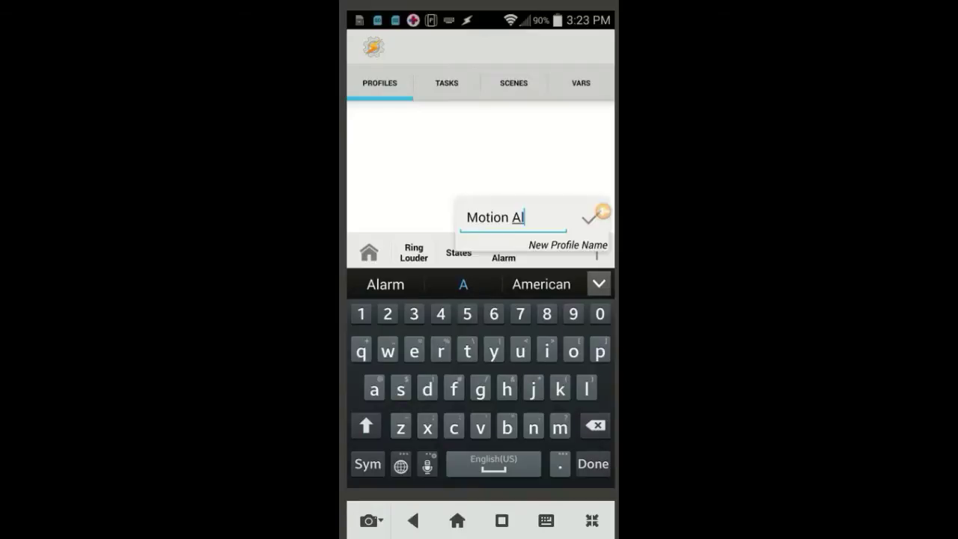
type("arm")
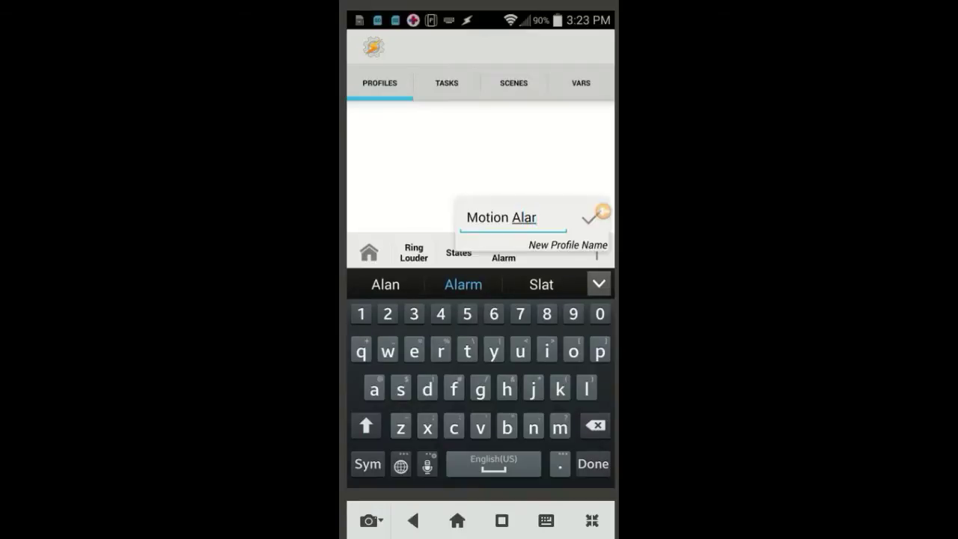
left_click(590, 217)
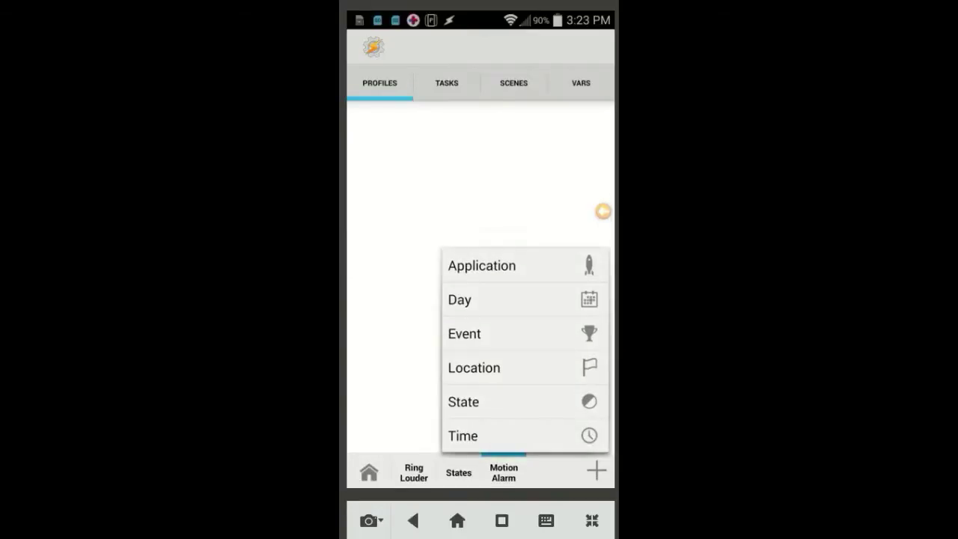
left_click(479, 401)
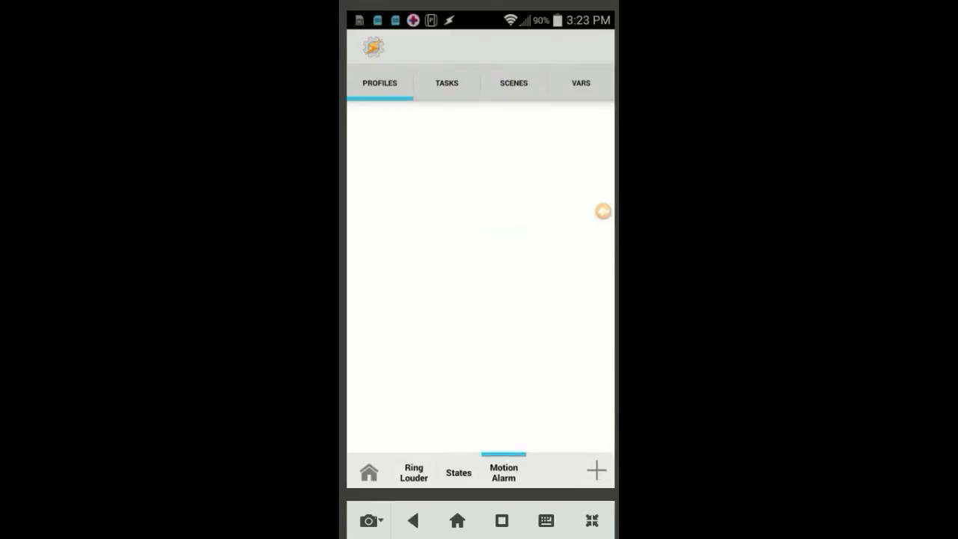
left_click(481, 285)
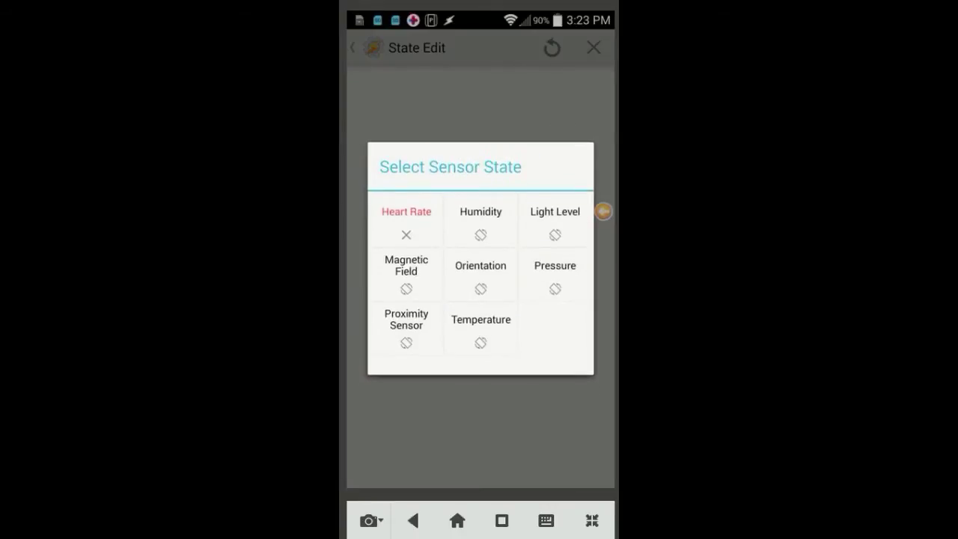
left_click(481, 275)
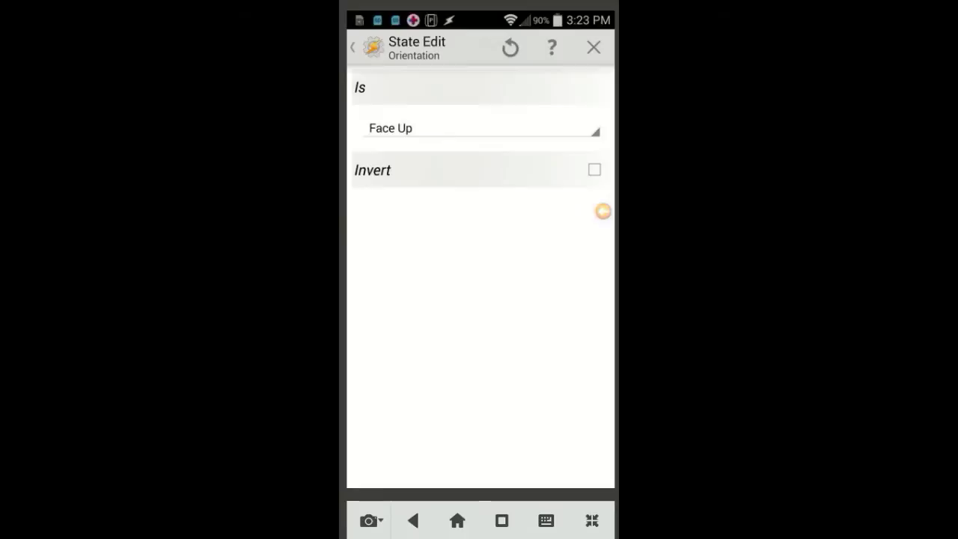
left_click(479, 128)
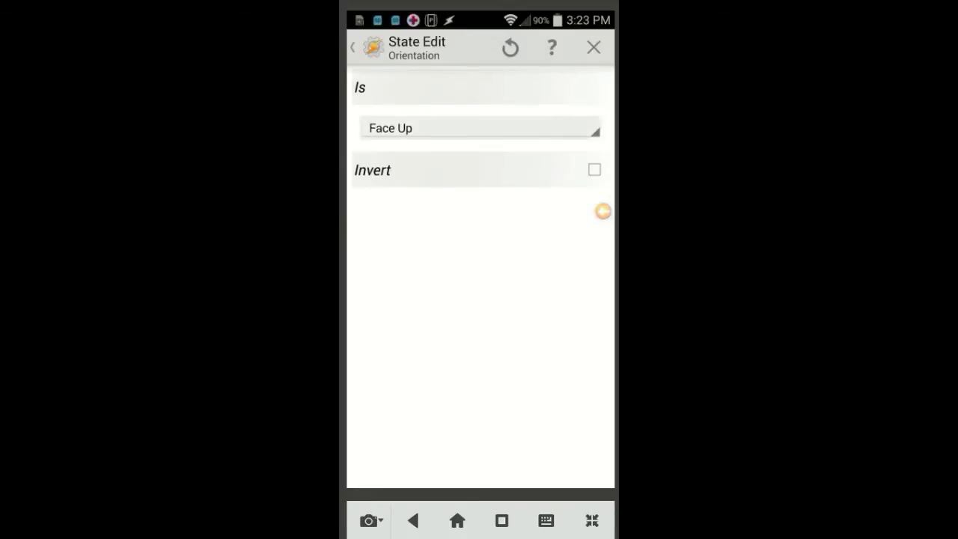
left_click(481, 231)
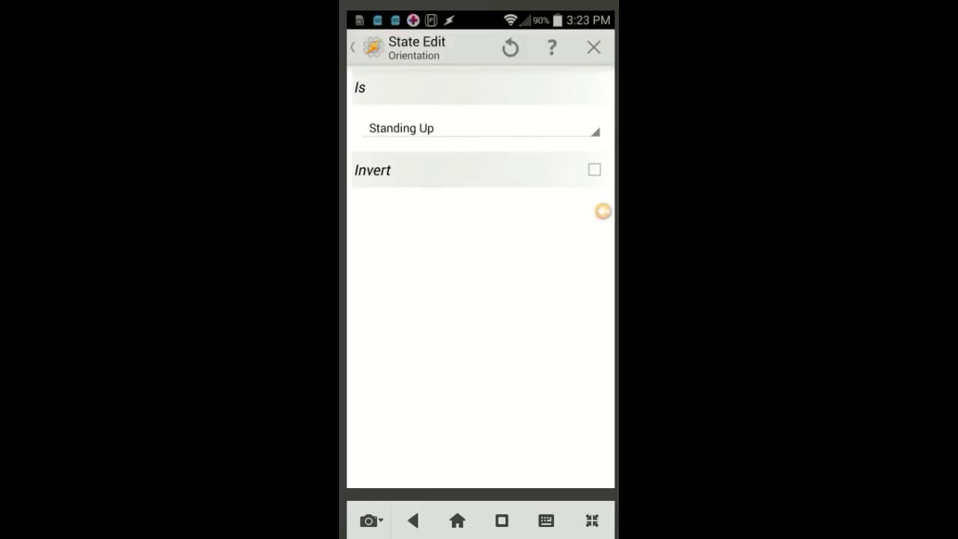
left_click(397, 47)
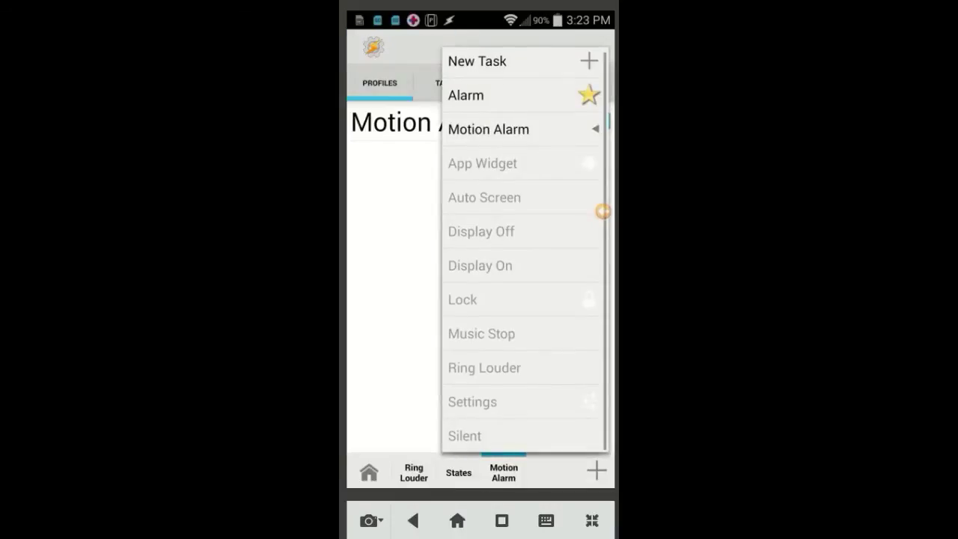
Step: Assign the Motion Alarm task to the profile and open the Alarm task for editing
left_click(488, 129)
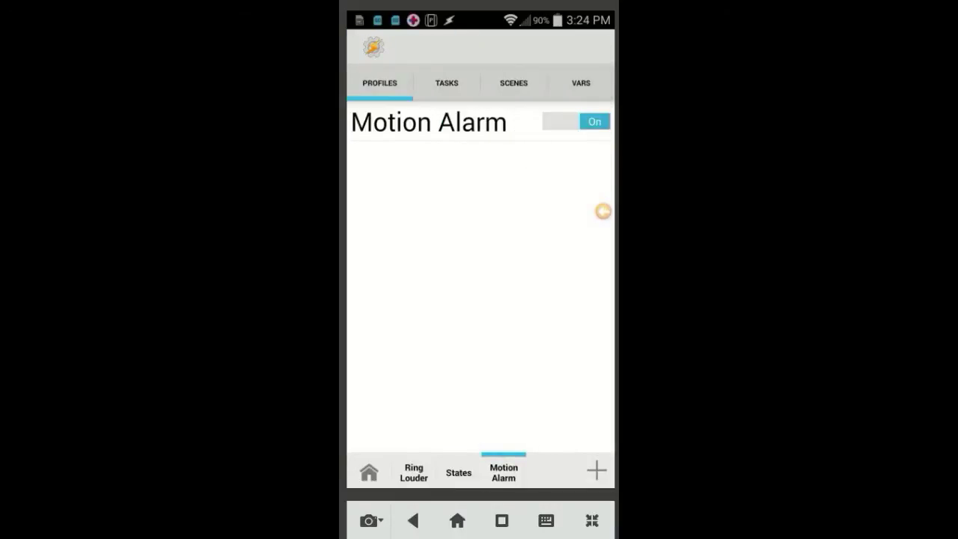
left_click(446, 82)
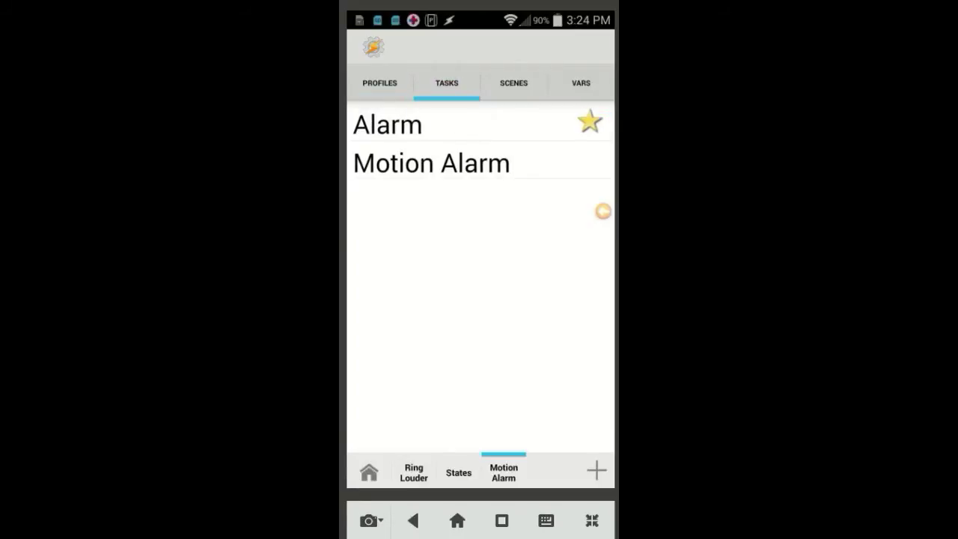
left_click(388, 124)
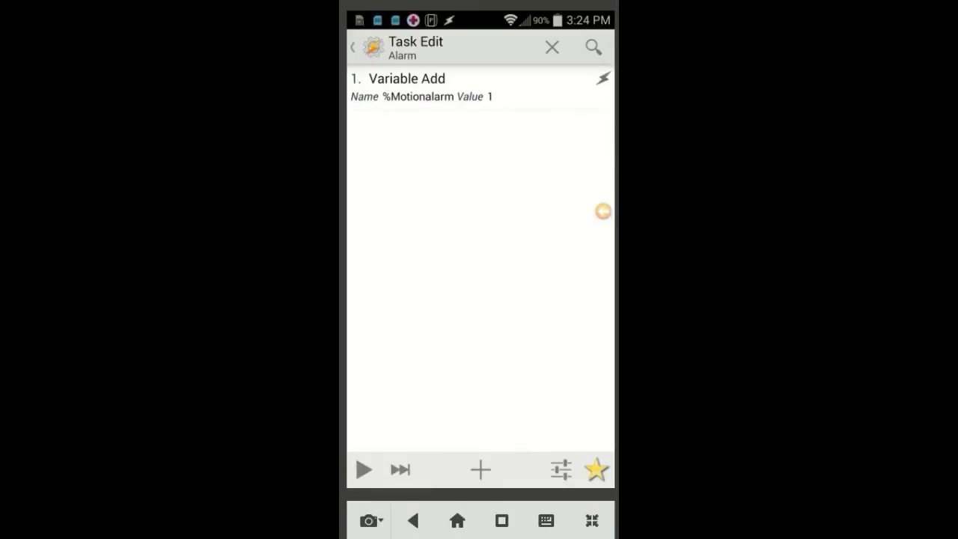
Step: Add an If step with the condition %Motionalarm ~ 1
left_click(481, 469)
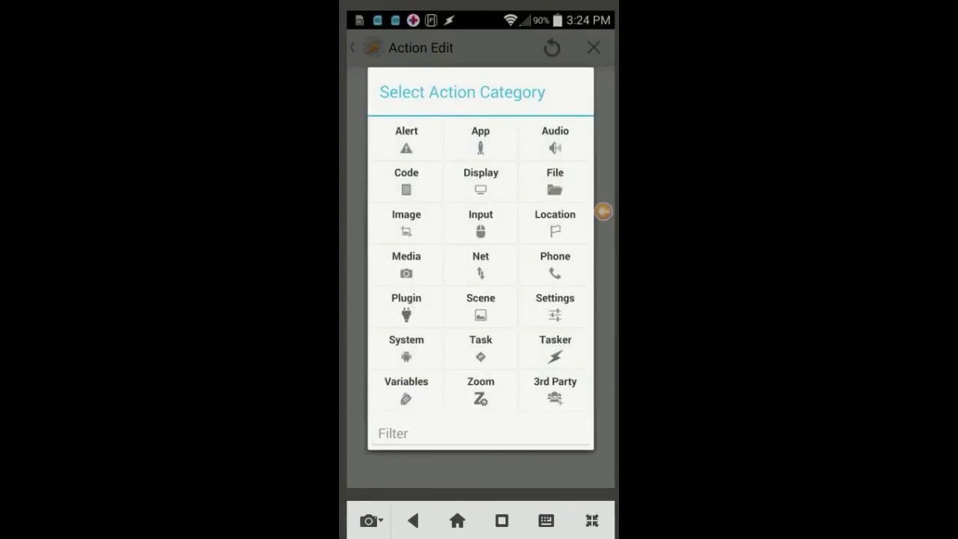
left_click(480, 347)
left_click(407, 307)
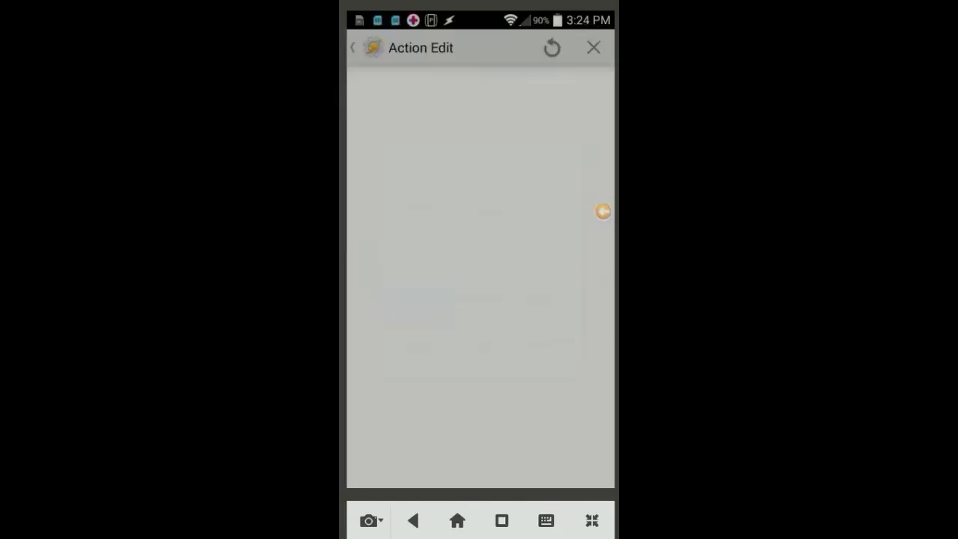
left_click(521, 88)
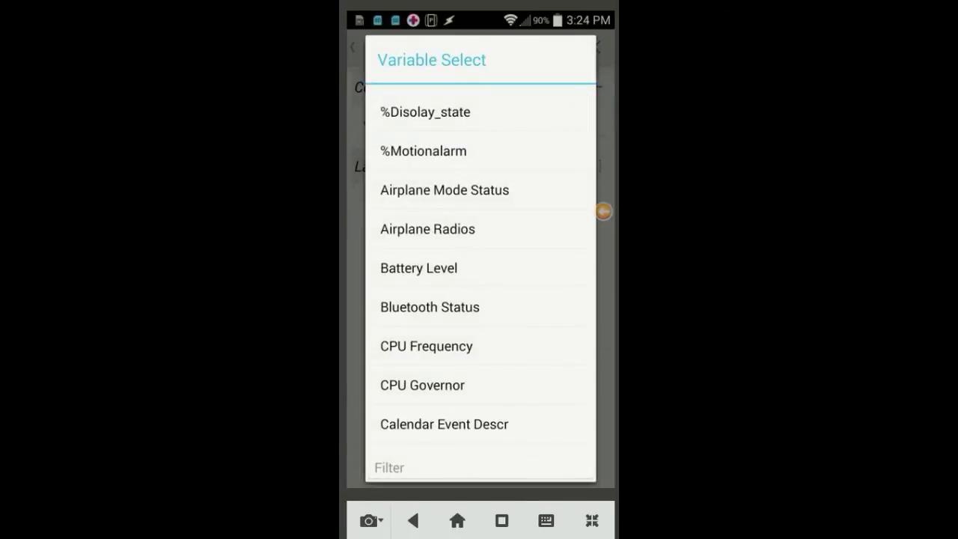
left_click(423, 150)
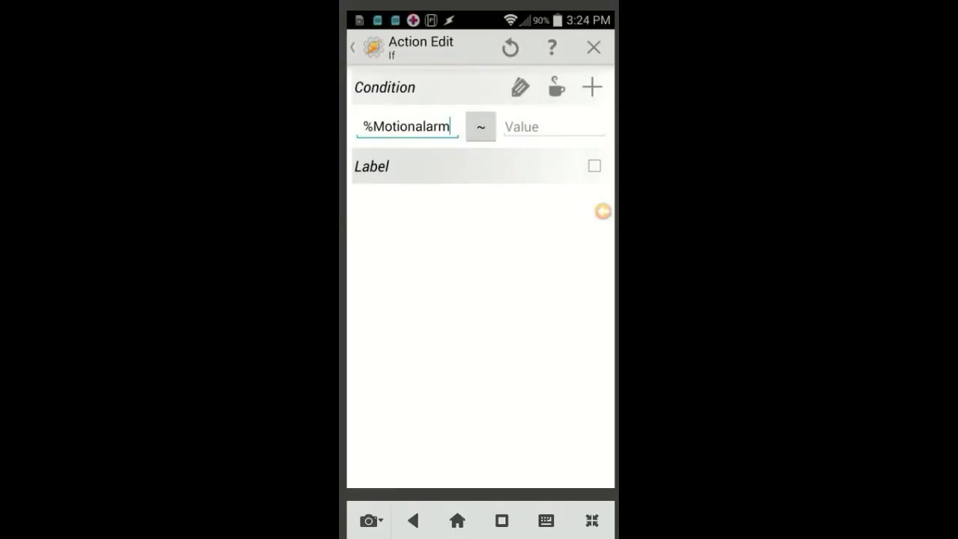
left_click(553, 126)
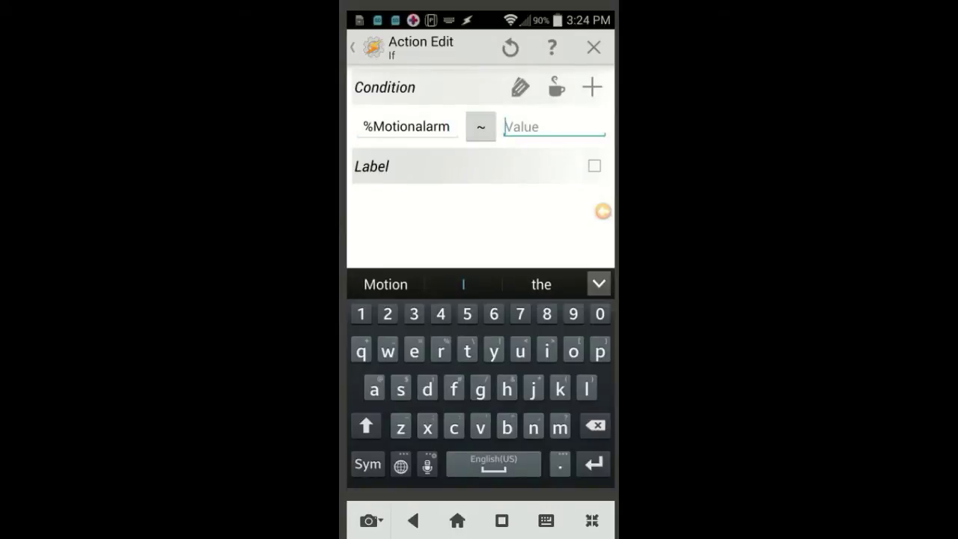
type("1")
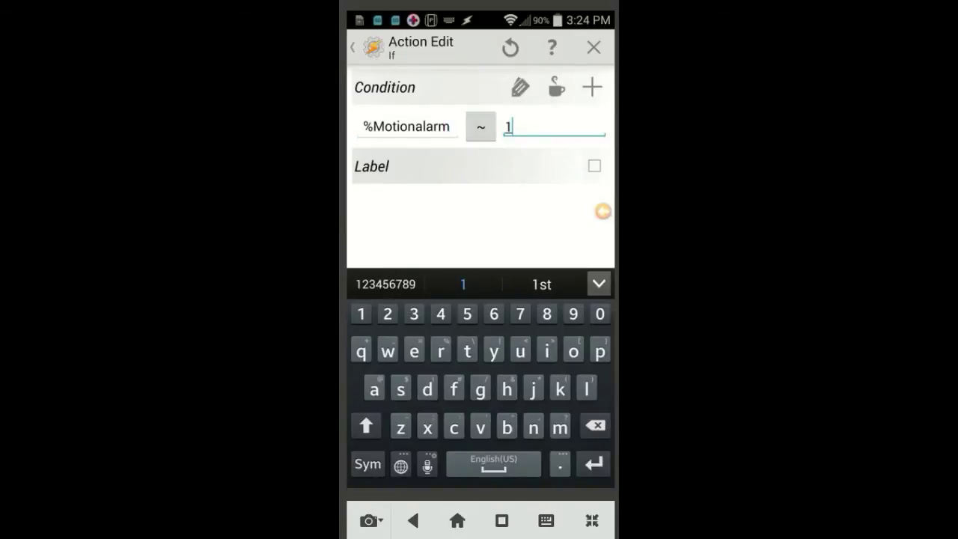
key("Escape")
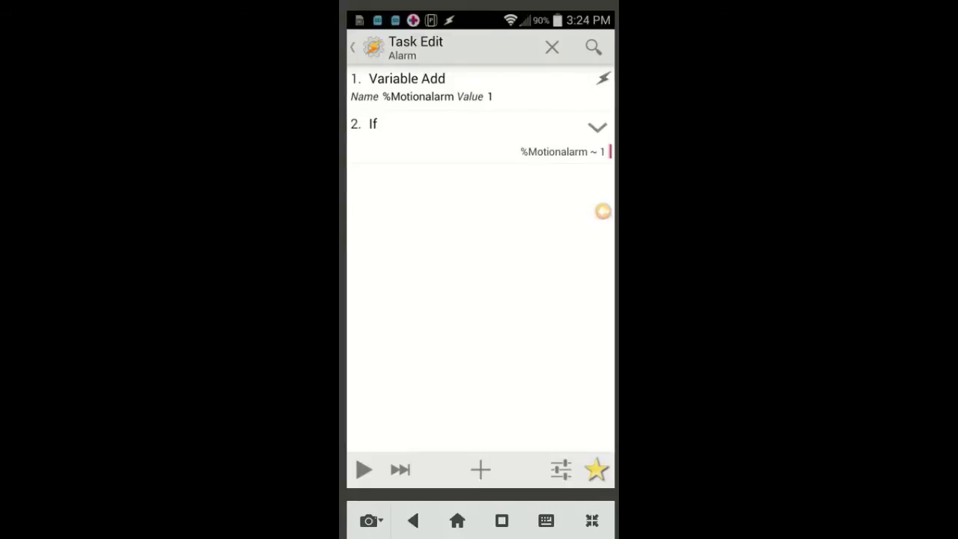
Step: Add a Tasker > Profile Status step setting the Motion Alarm profile to On
left_click(481, 469)
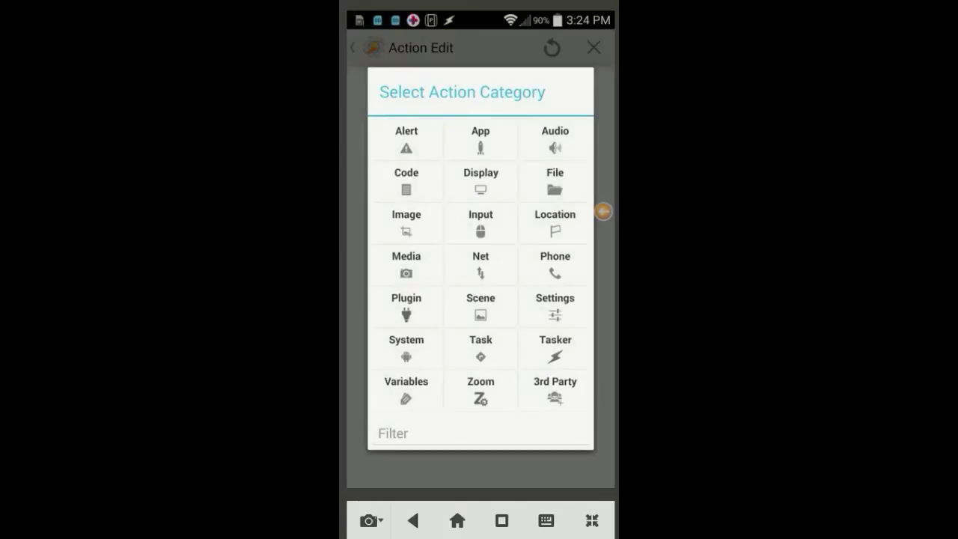
left_click(555, 348)
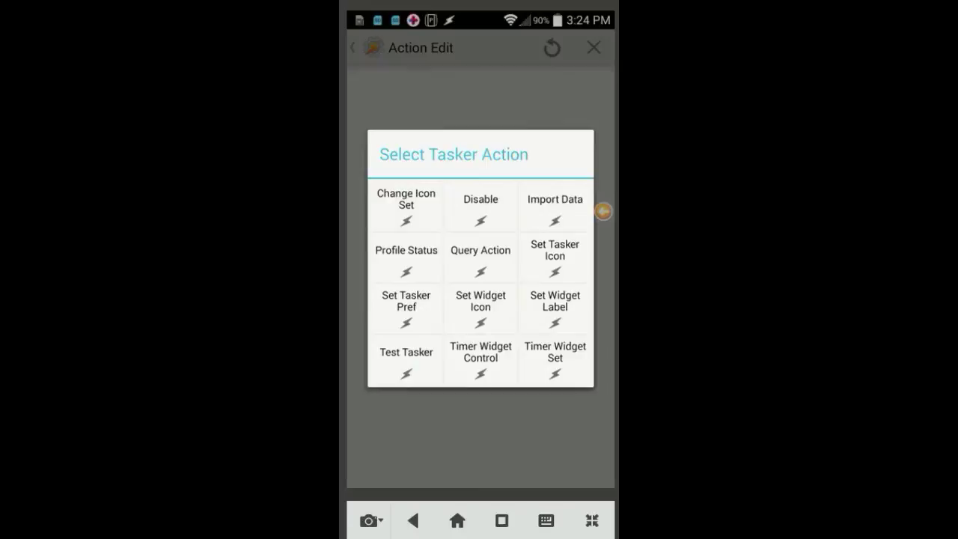
left_click(406, 258)
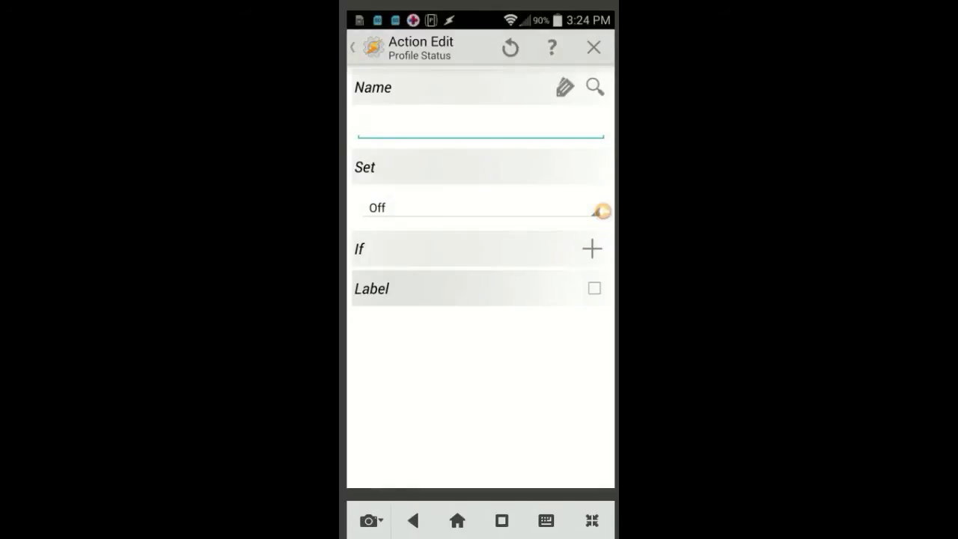
left_click(595, 86)
left_click(421, 283)
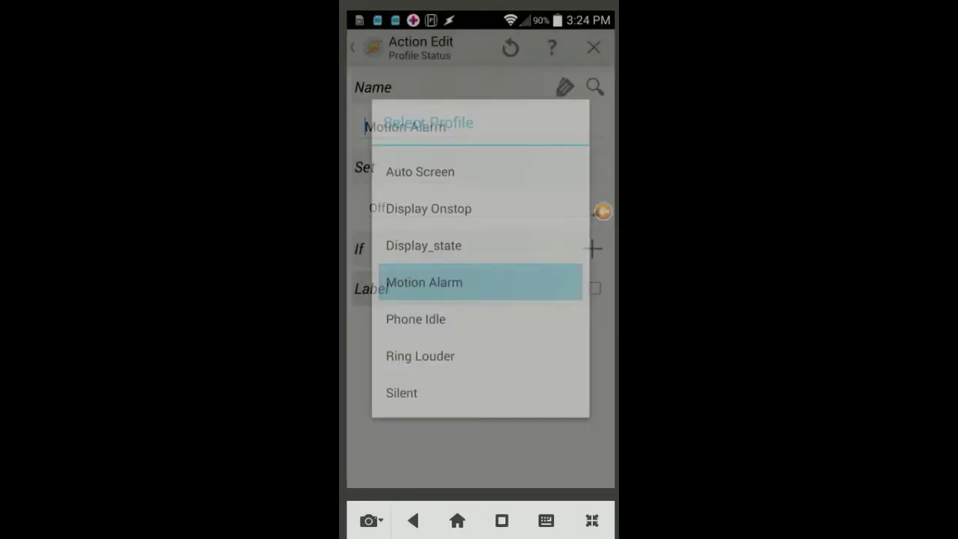
left_click(601, 210)
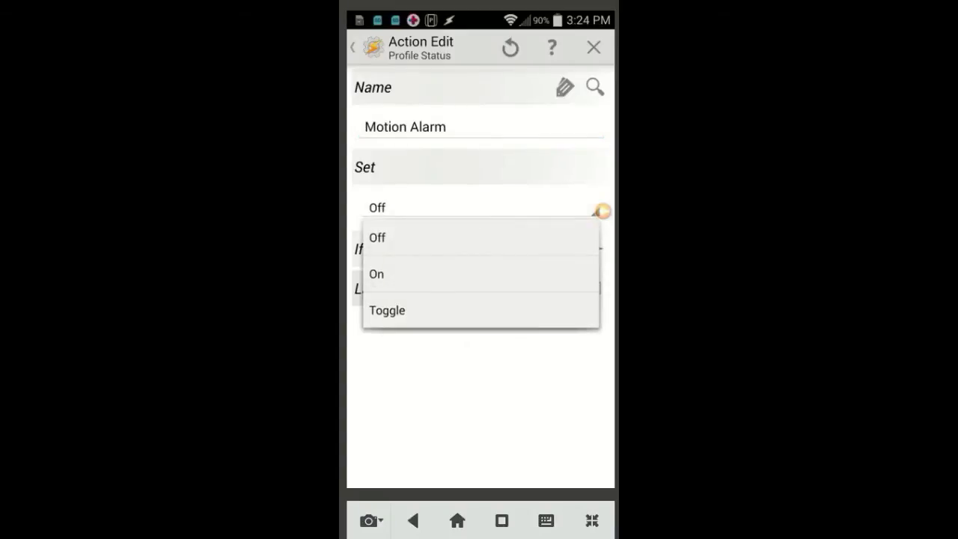
left_click(377, 274)
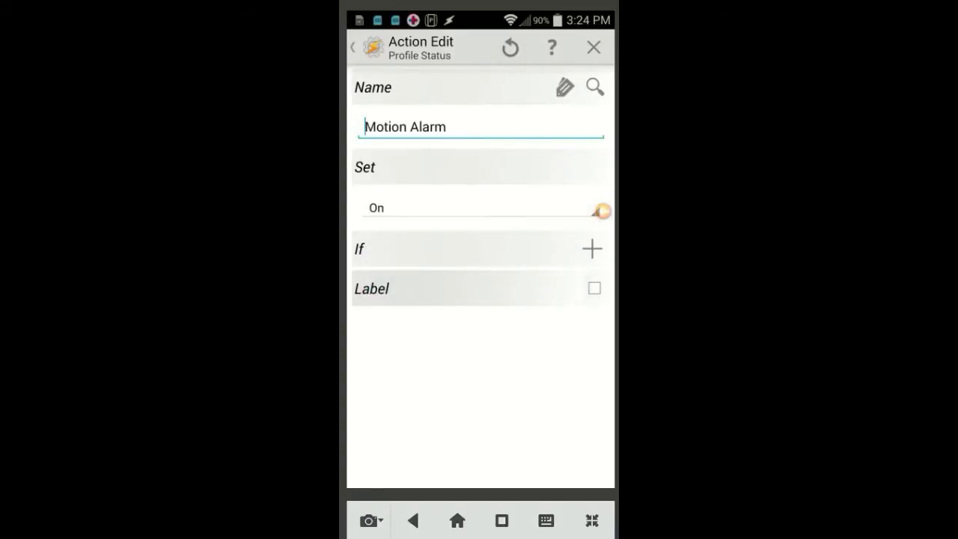
key("Escape")
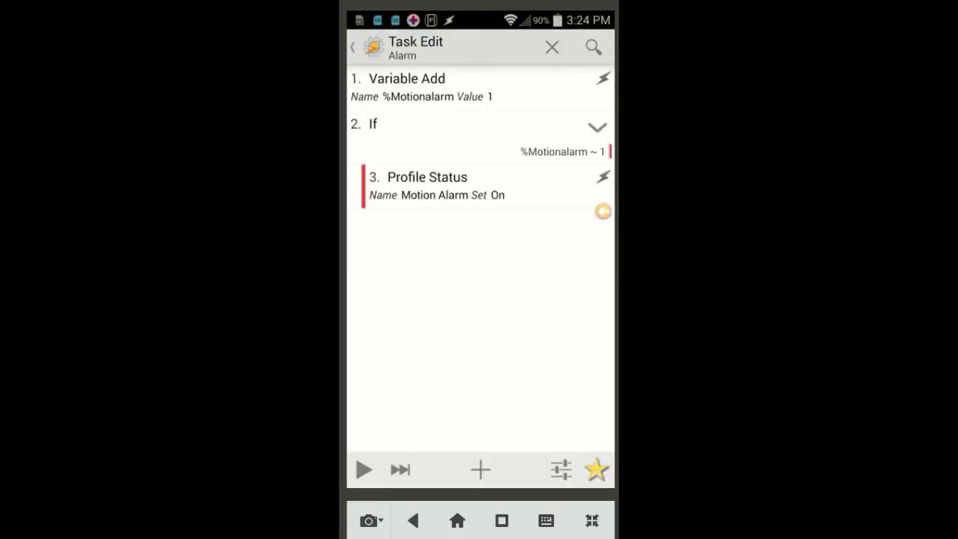
Step: Add a Set Widget Icon step giving the Alarm widget the detector on.png image
left_click(481, 469)
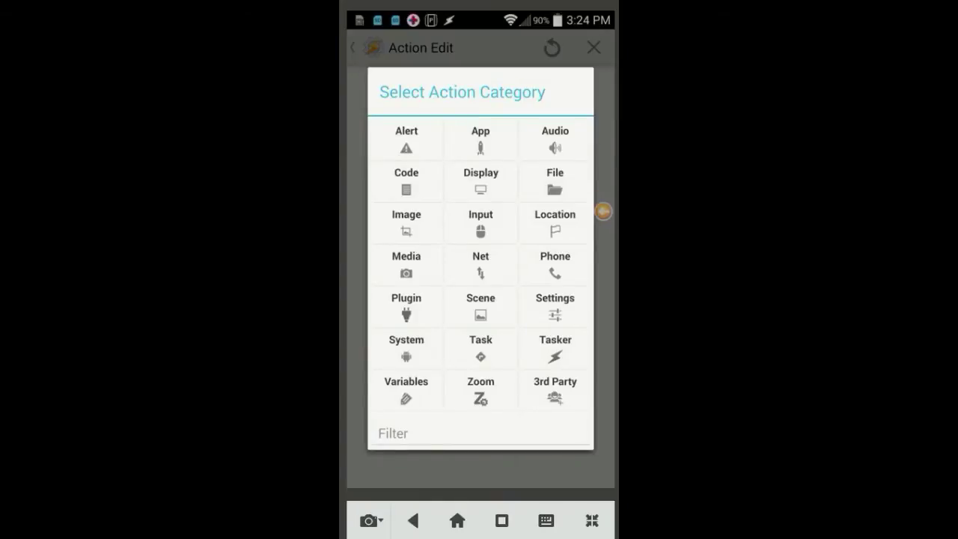
left_click(555, 348)
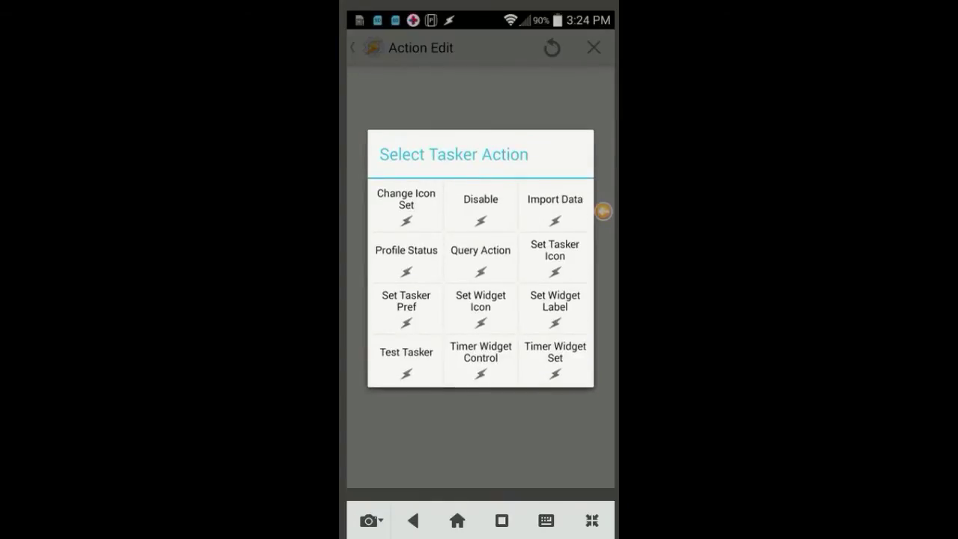
left_click(481, 307)
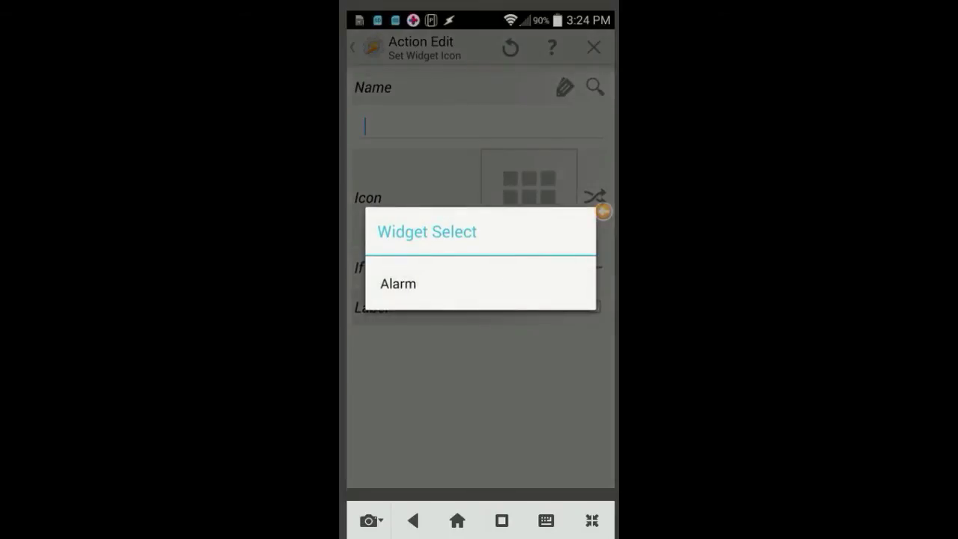
left_click(398, 284)
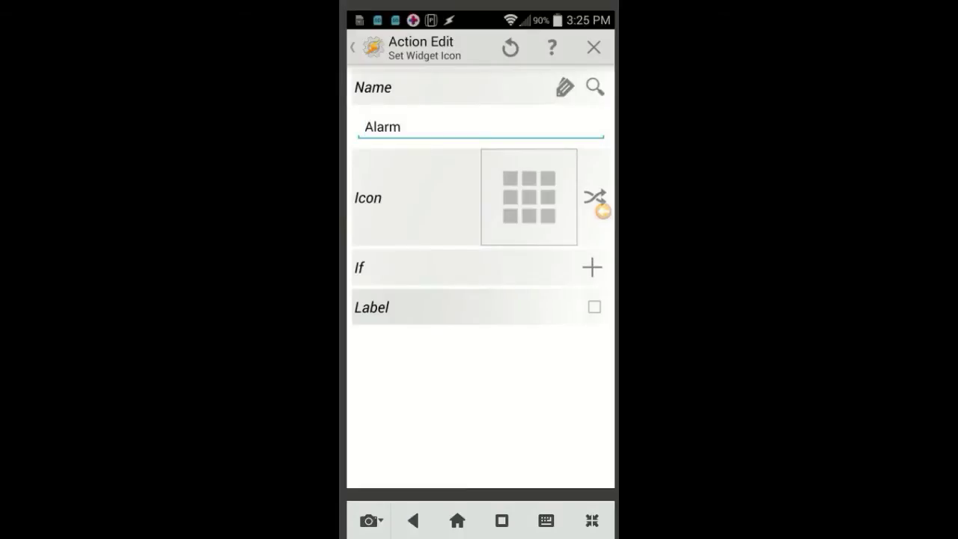
left_click(603, 212)
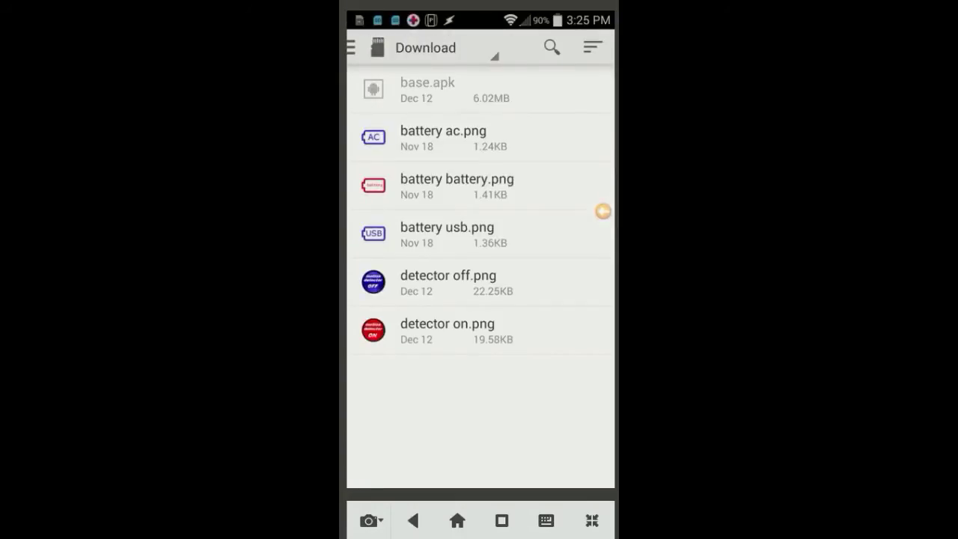
key("Escape")
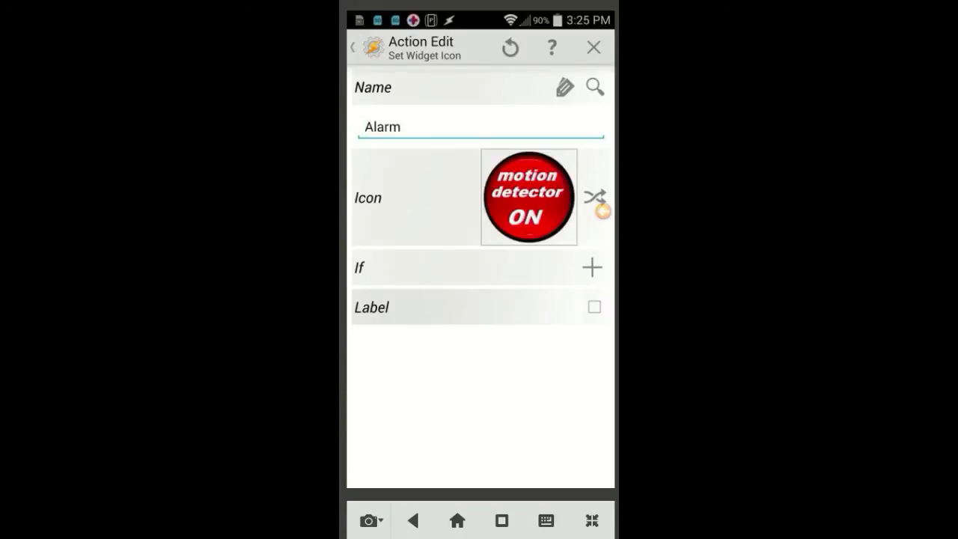
key("Escape")
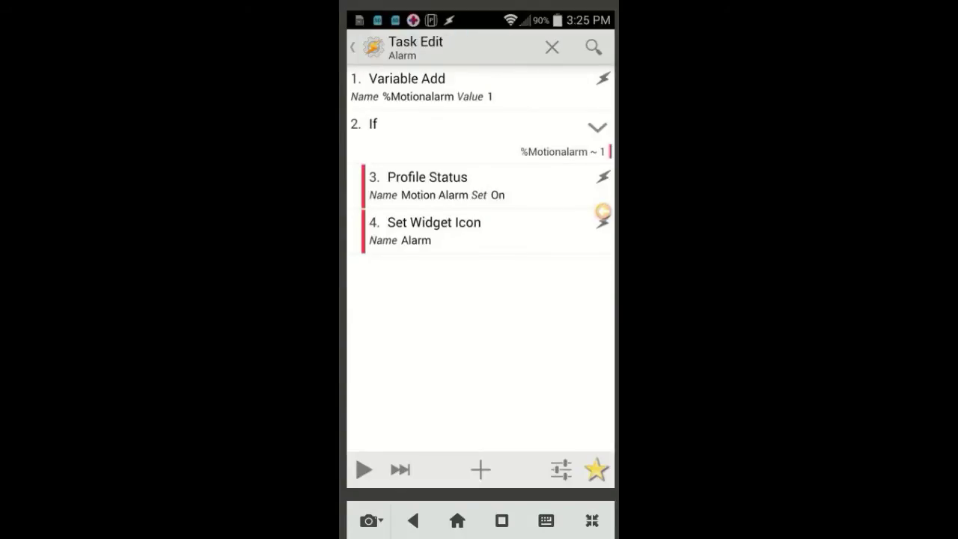
Step: Add a Tasker > Set Widget Label step targeting the Alarm widget
left_click(481, 470)
left_click(555, 349)
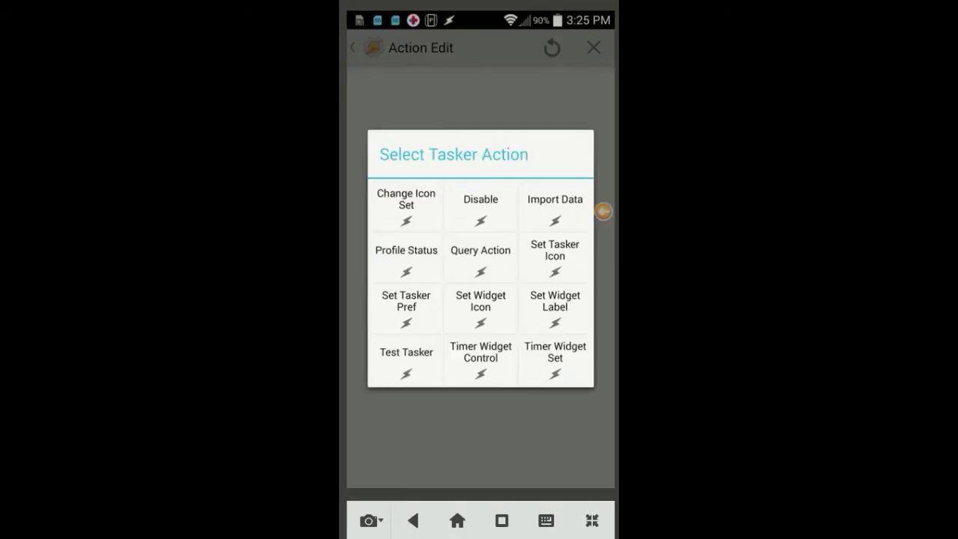
left_click(555, 303)
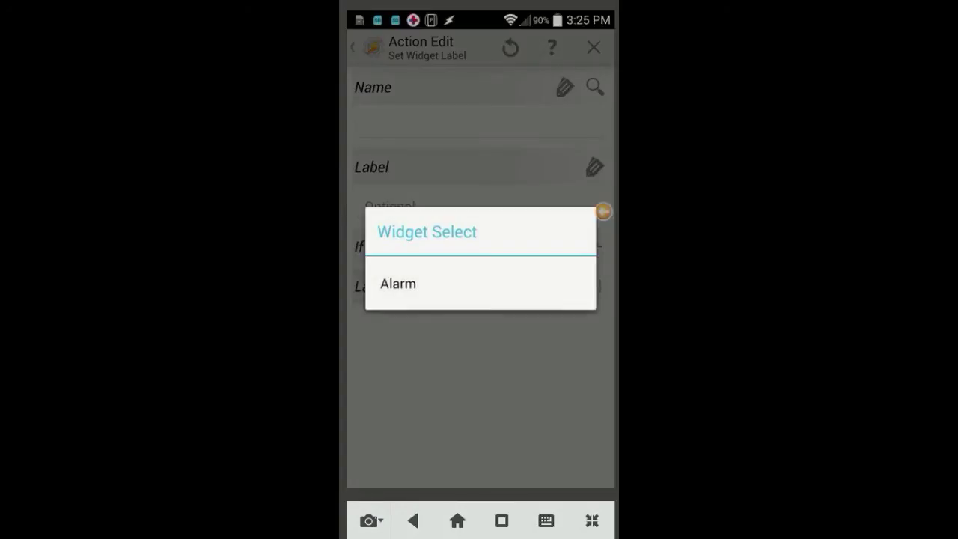
left_click(398, 284)
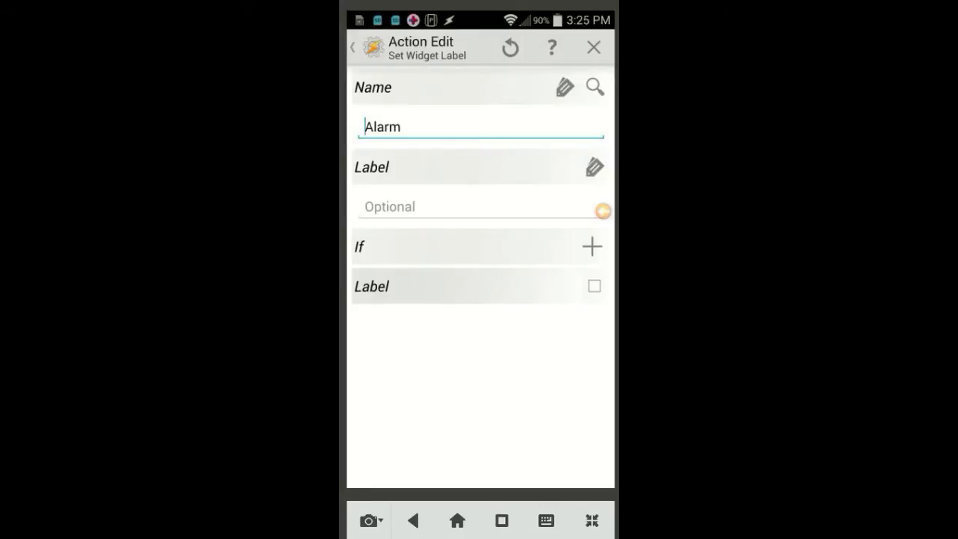
key("Escape")
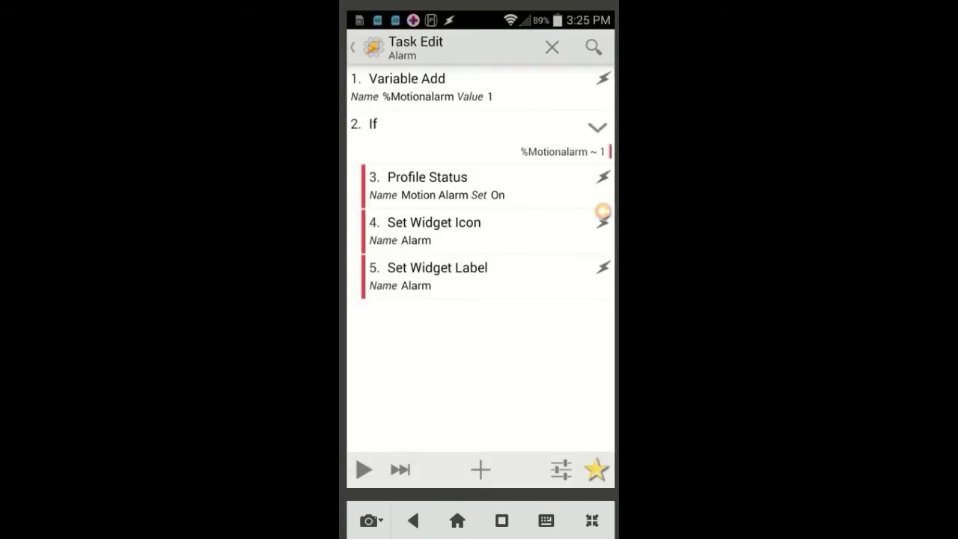
Step: Add an Else If step with the condition %Motionalarm ~ 0
key("Return")
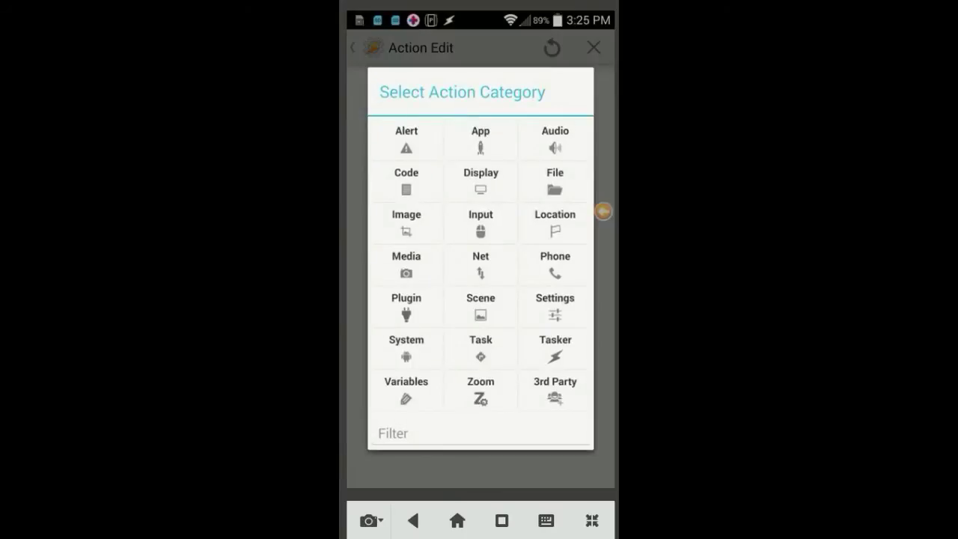
key("Return")
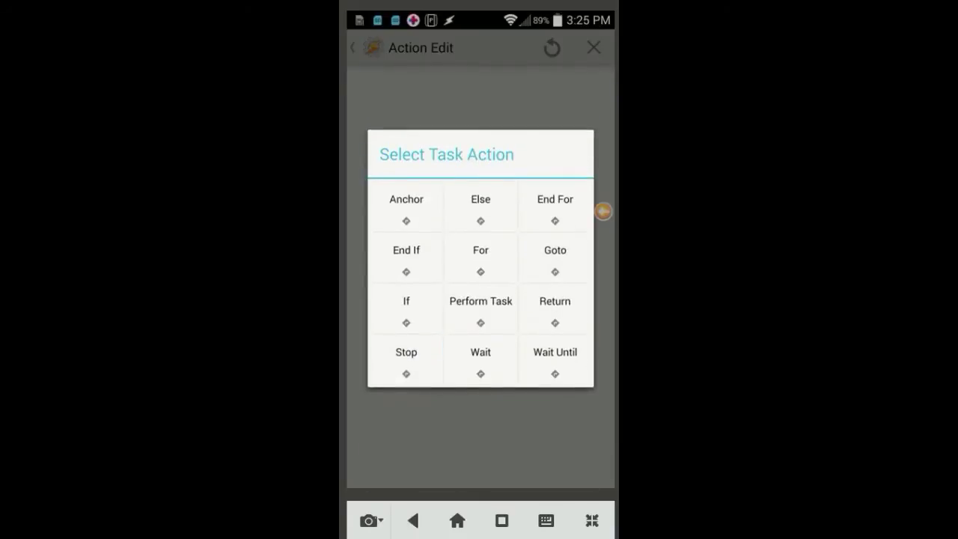
key("Return")
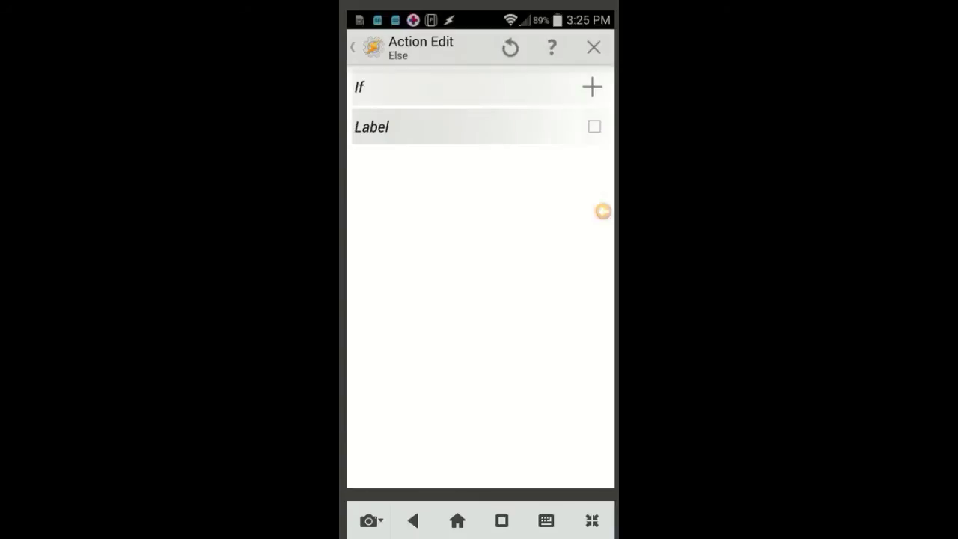
key("Return")
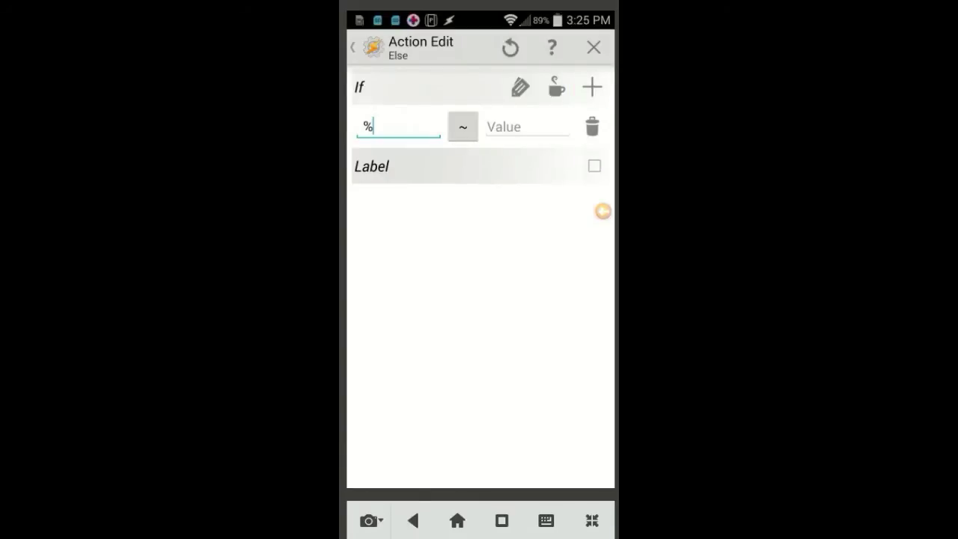
key("Return")
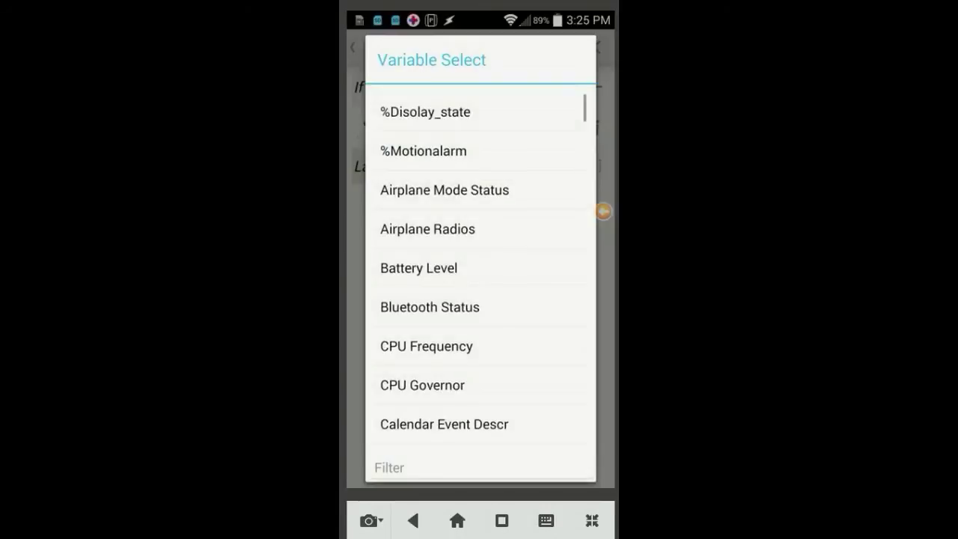
left_click(423, 150)
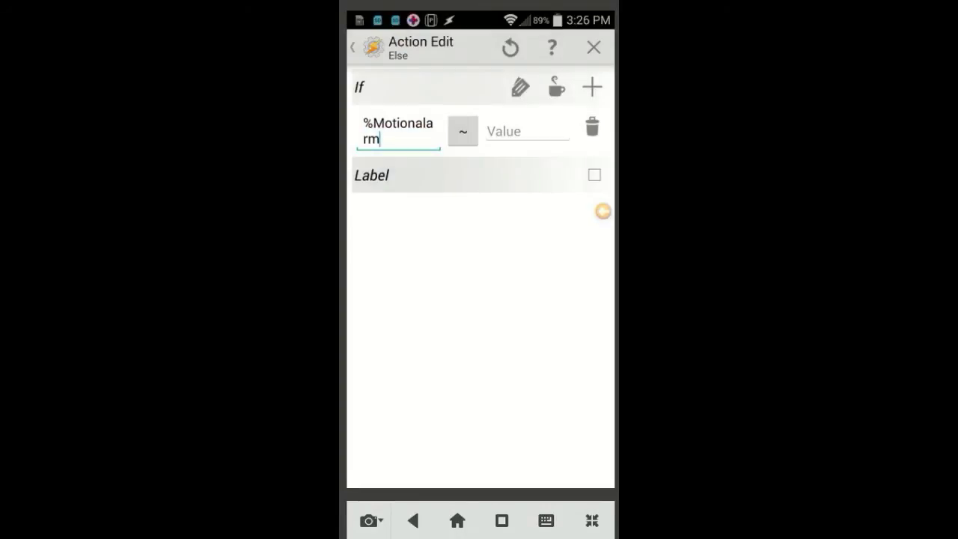
left_click(527, 131)
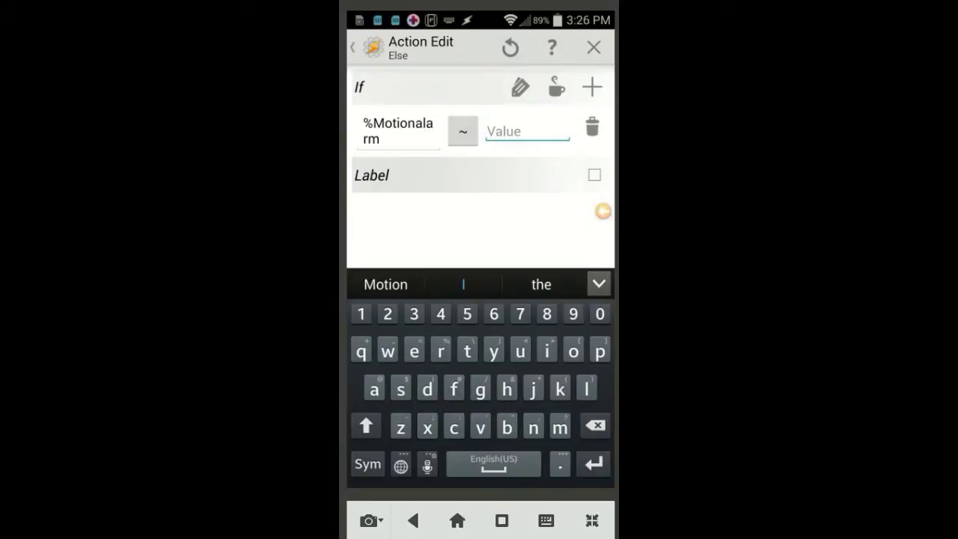
type("0")
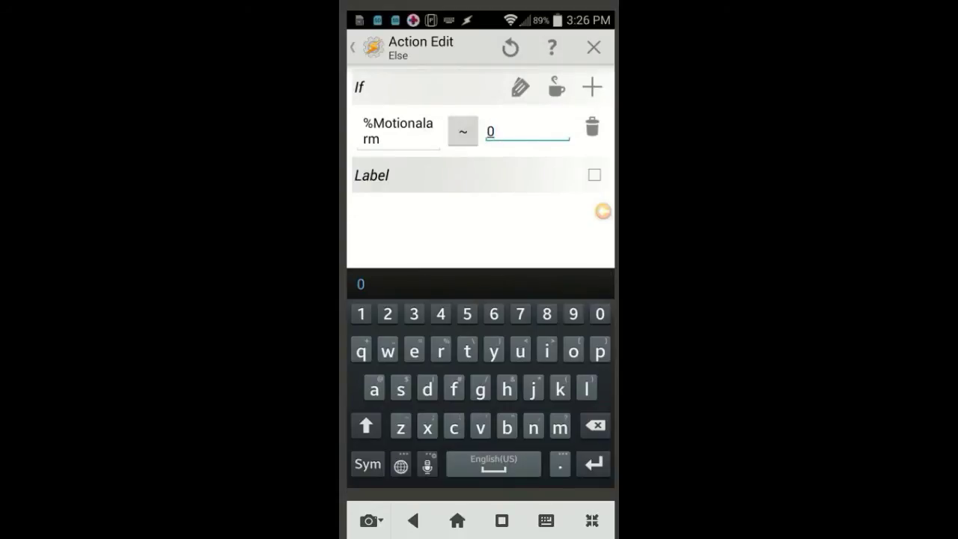
key("Escape")
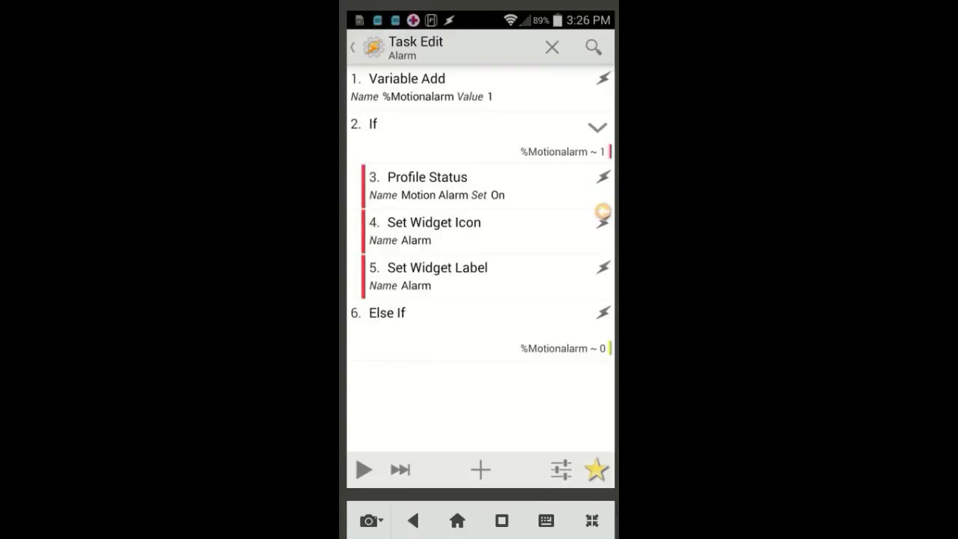
Step: Add a Profile Status action that sets the Motion Alarm profile Off after Else If
left_click(481, 470)
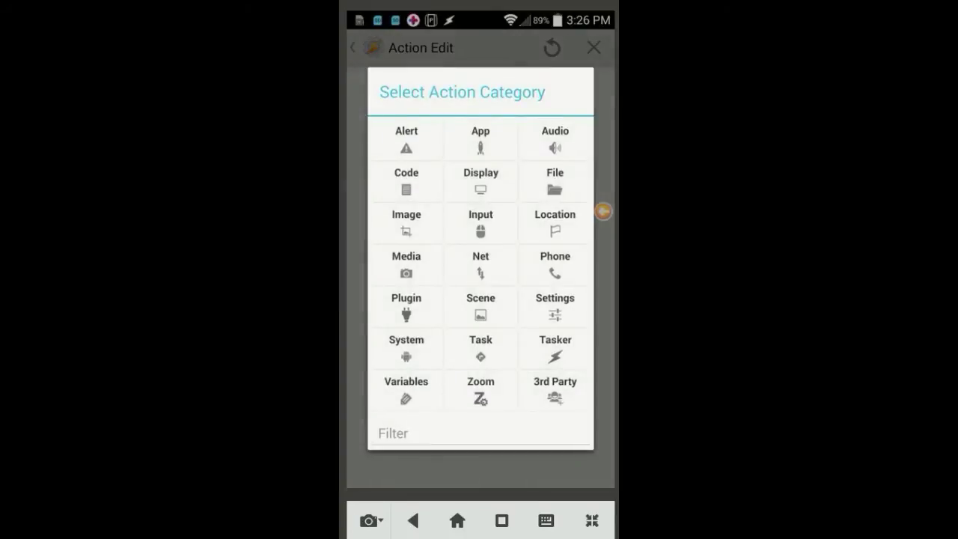
left_click(553, 347)
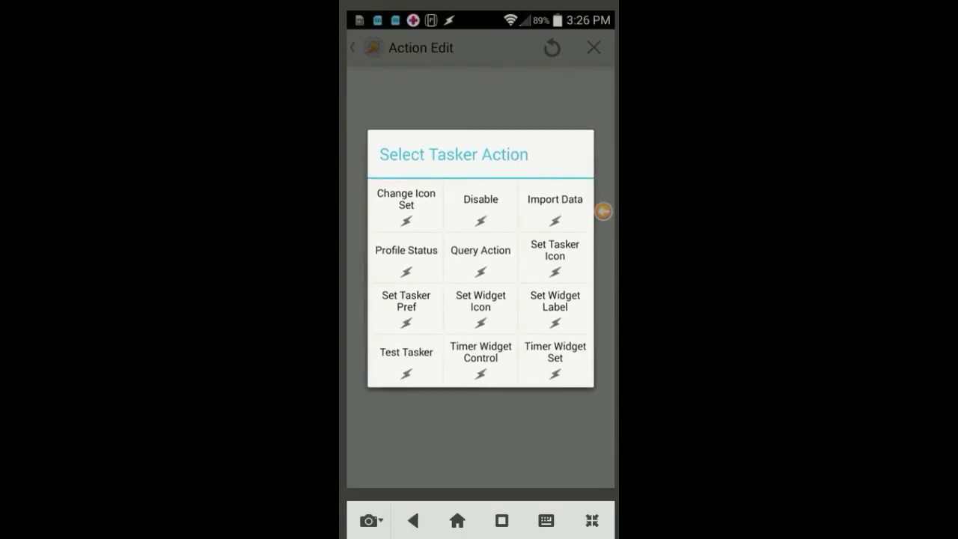
left_click(406, 256)
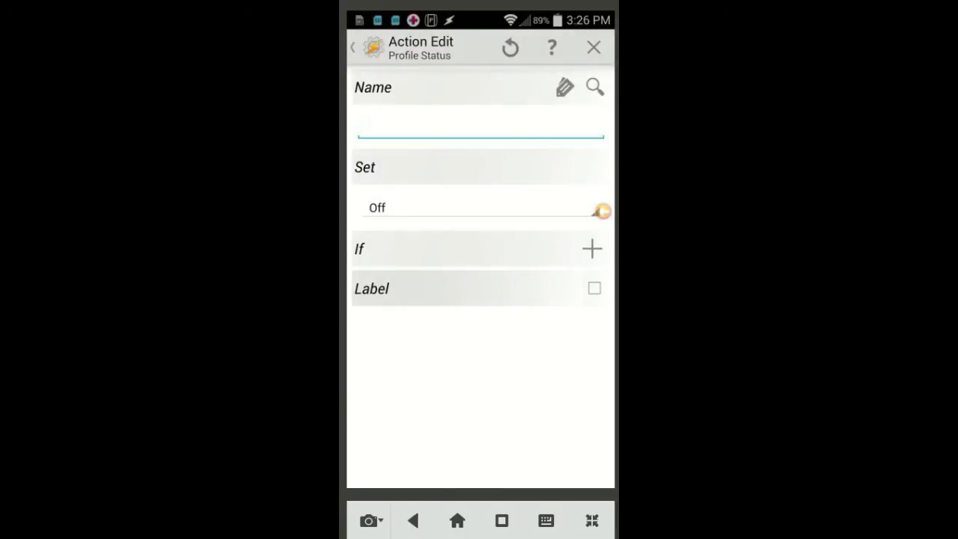
left_click(595, 87)
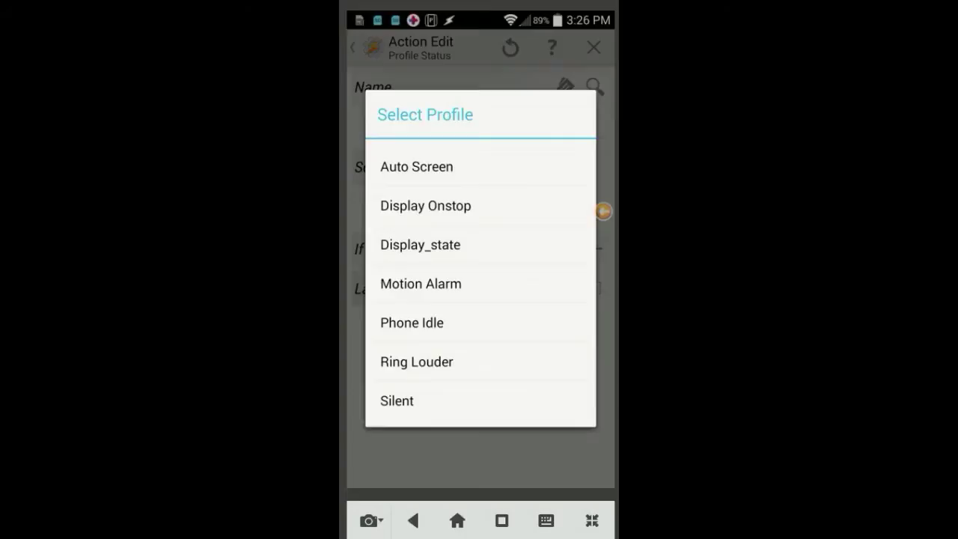
left_click(421, 283)
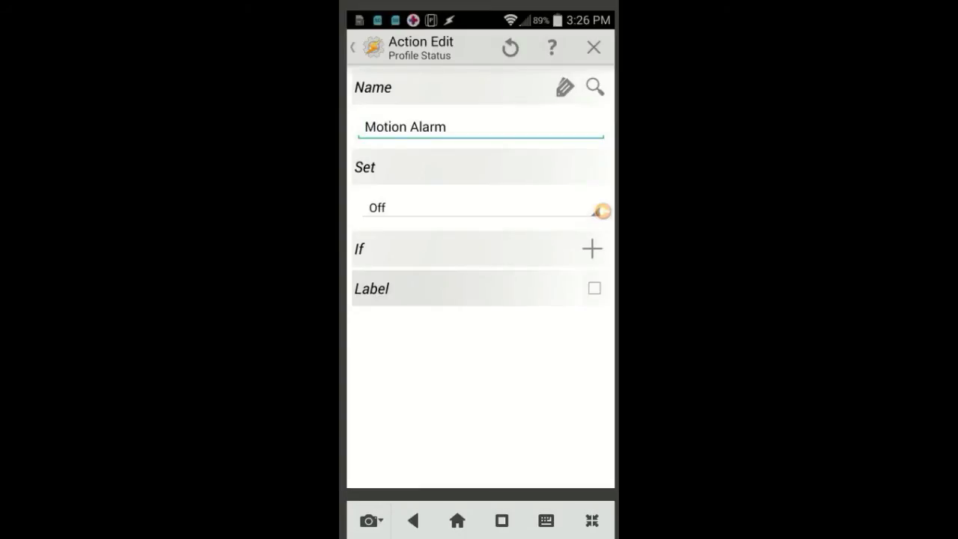
right_click(603, 211)
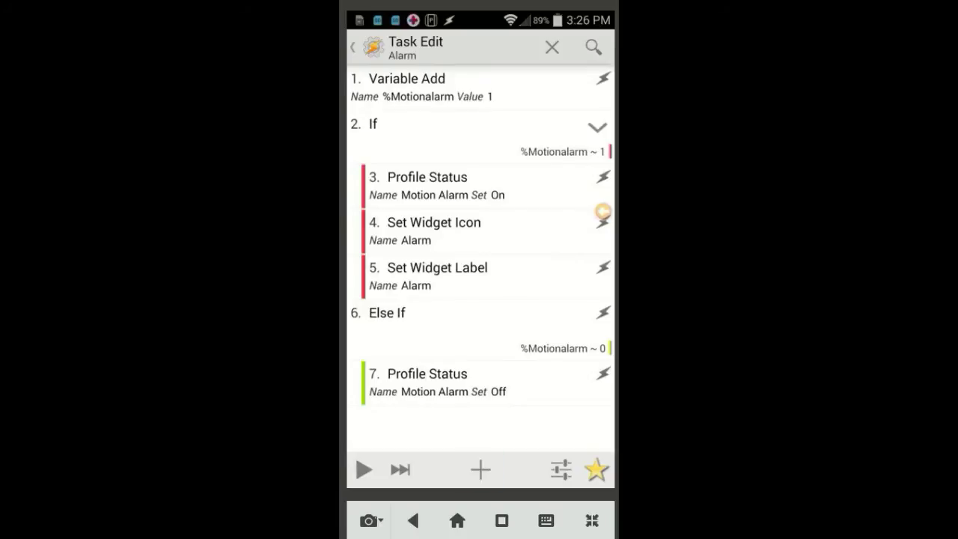
left_click(481, 469)
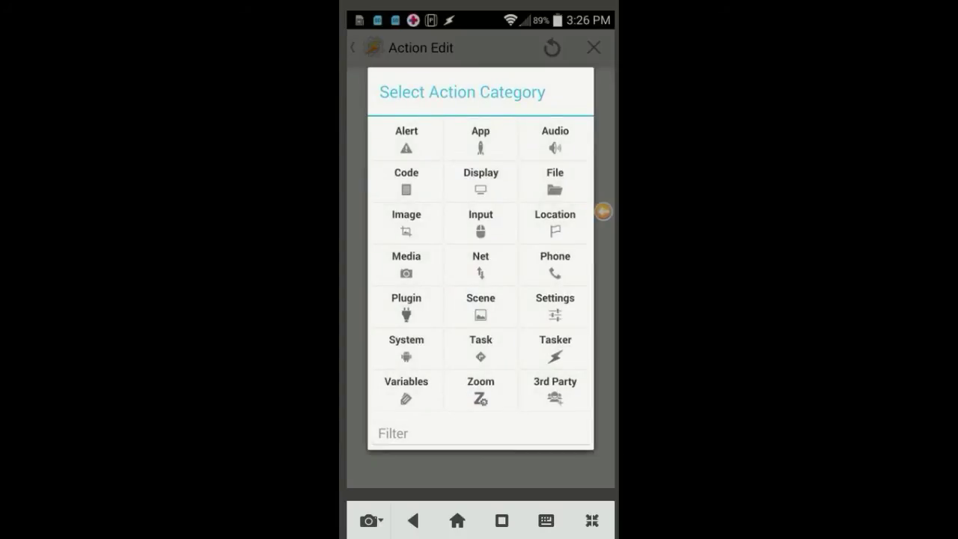
Step: Add a Set Widget Icon action named Alarm, taking its icon from Local Media
left_click(555, 348)
left_click(481, 307)
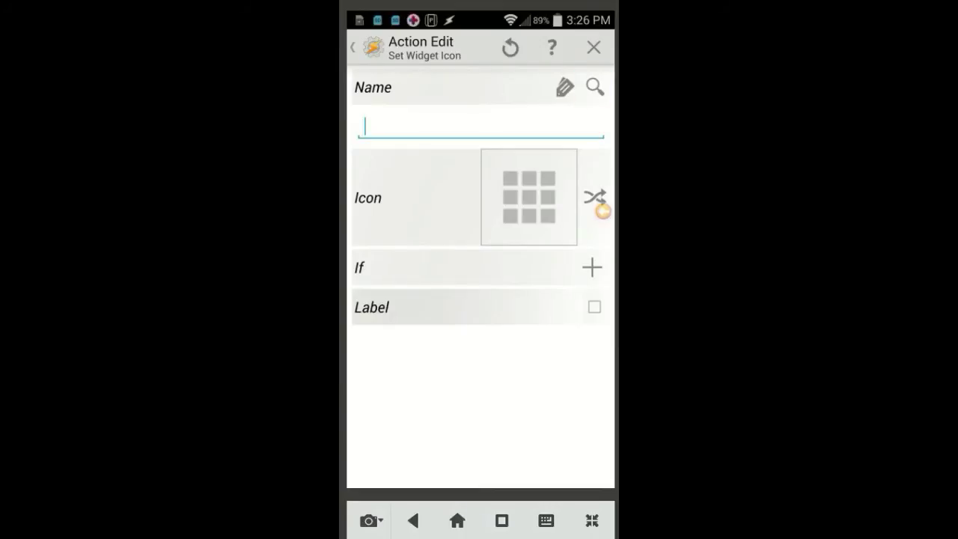
left_click(398, 284)
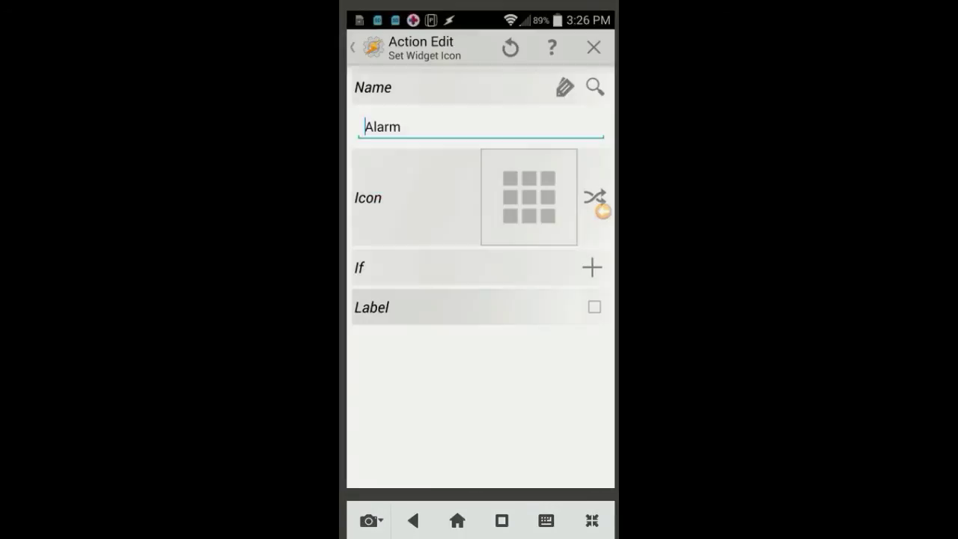
left_click(529, 187)
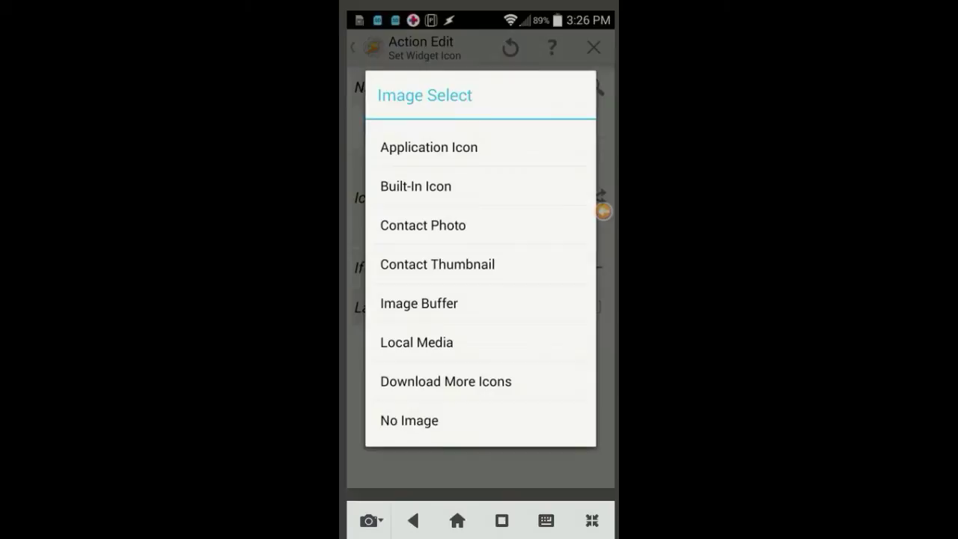
left_click(416, 342)
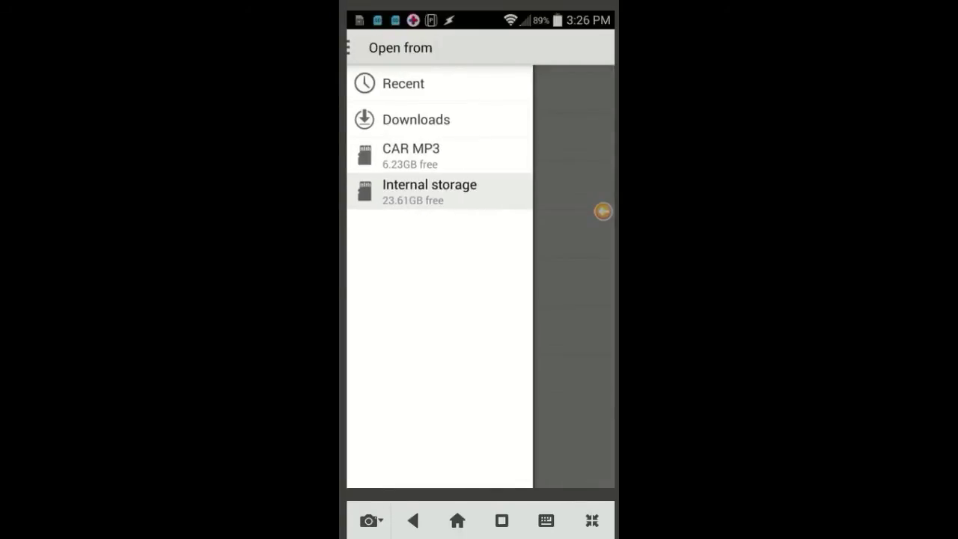
Step: Choose detector off.png from Internal storage's Download folder as the Alarm widget icon
left_click(430, 192)
scroll(479, 277, "down", 5)
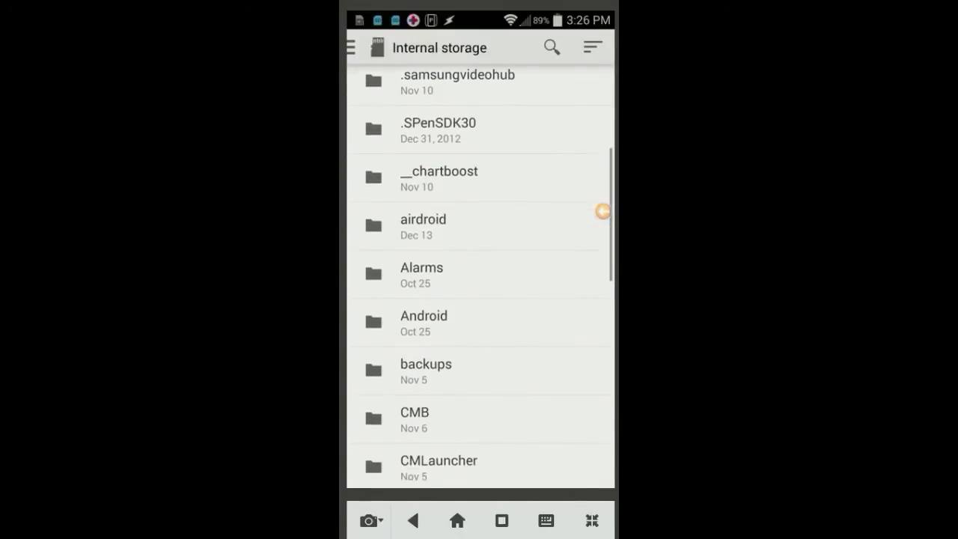
scroll(603, 212, "down", 6)
scroll(602, 212, "down", 5)
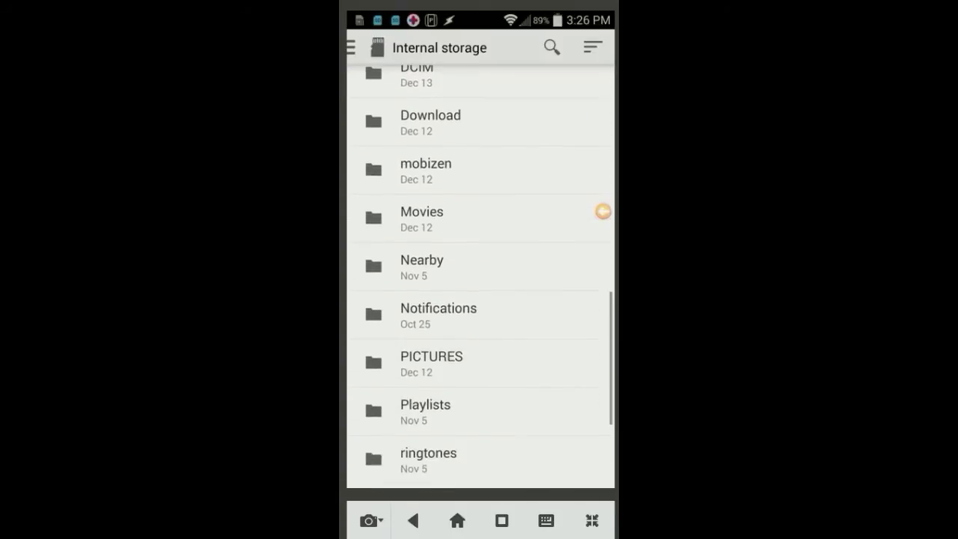
scroll(602, 212, "down", 2)
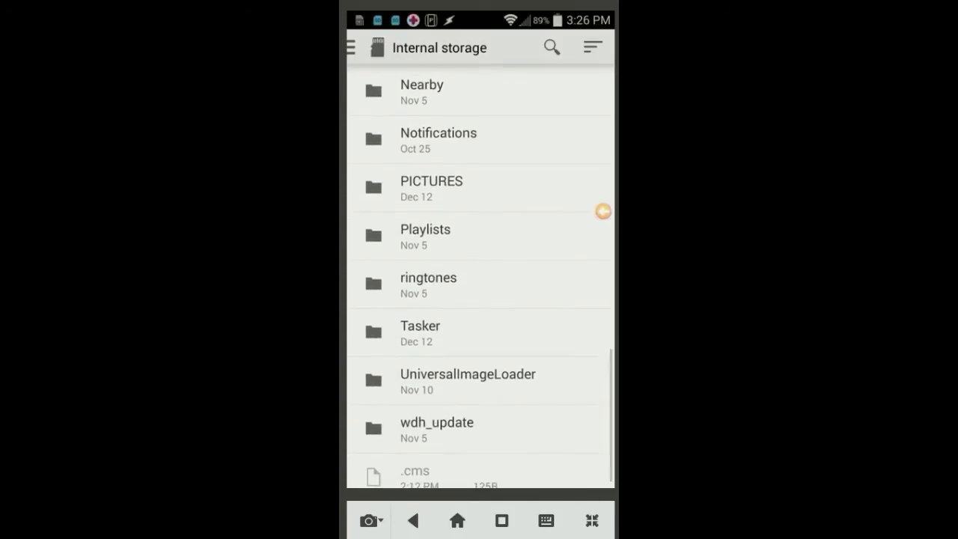
scroll(602, 212, "up", 4)
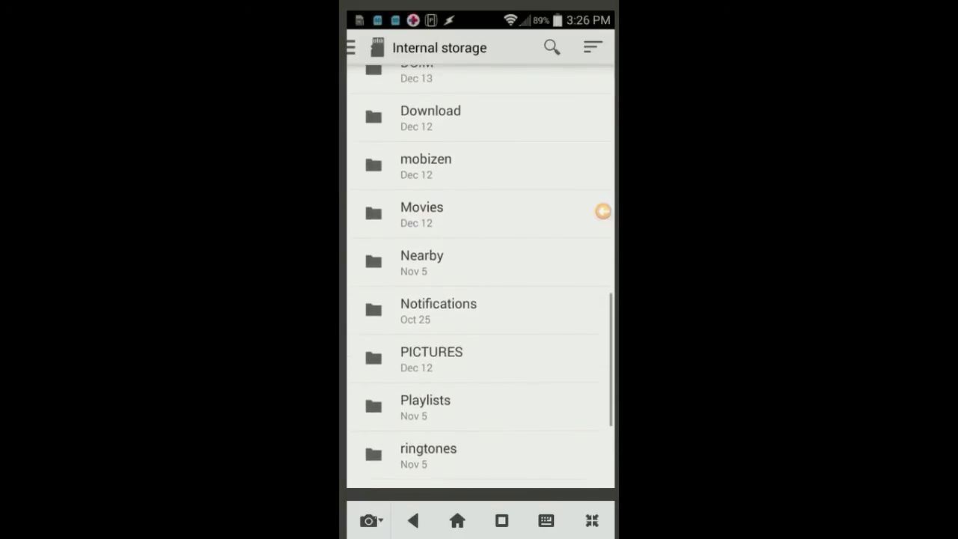
left_click(441, 122)
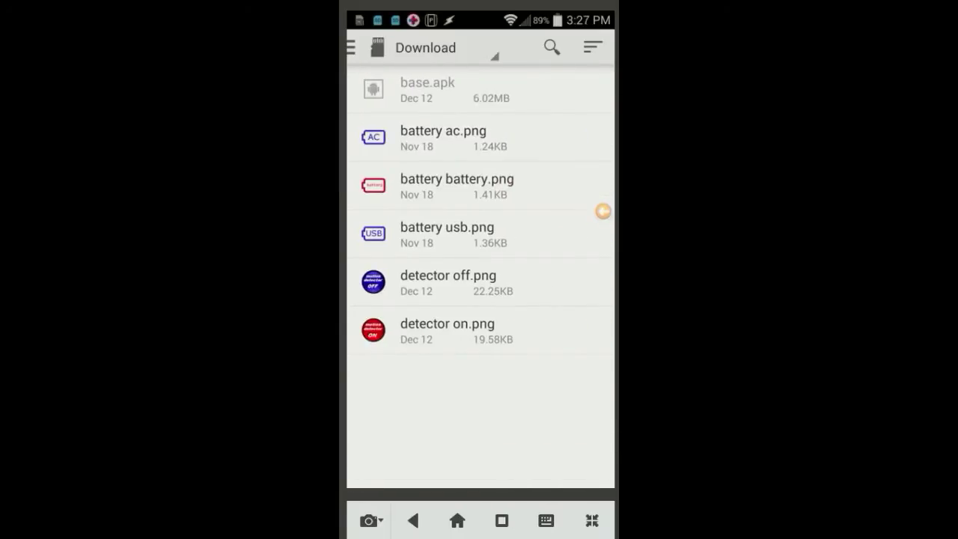
left_click(448, 281)
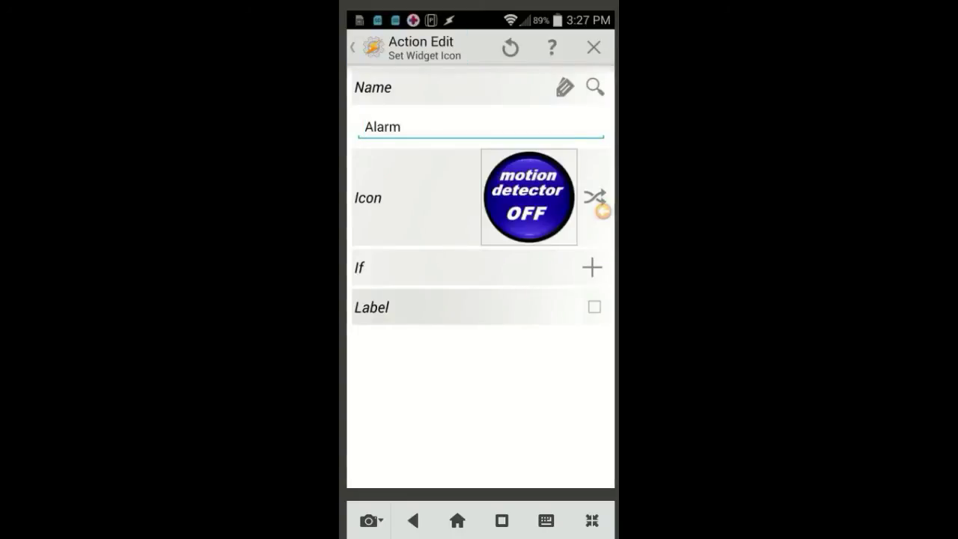
Step: Save the Set Widget Icon step and add an End If as step 9
key("Escape")
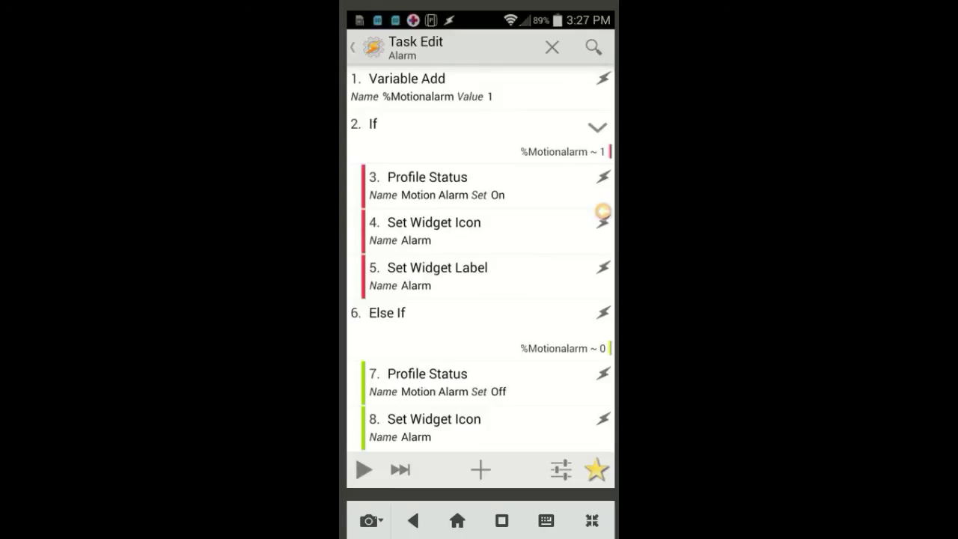
left_click(481, 469)
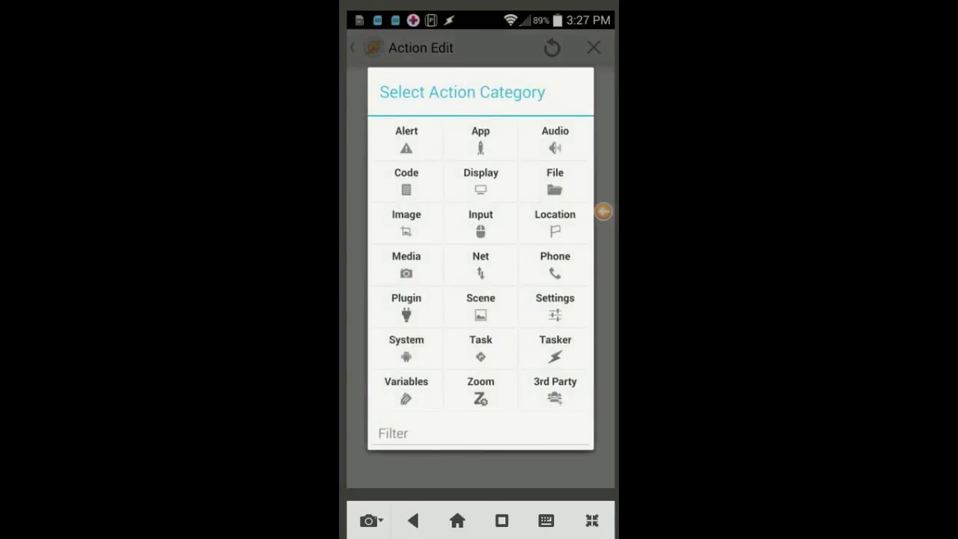
left_click(481, 348)
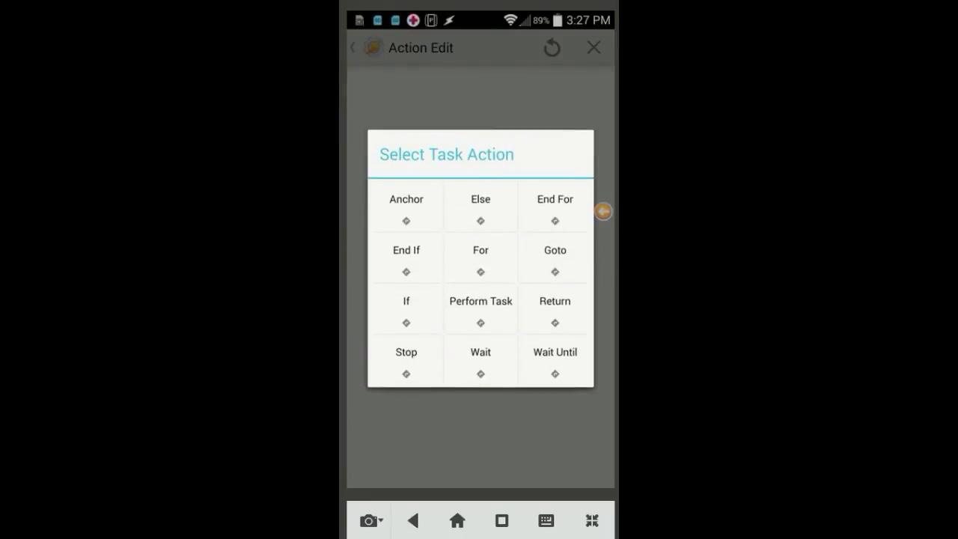
left_click(407, 250)
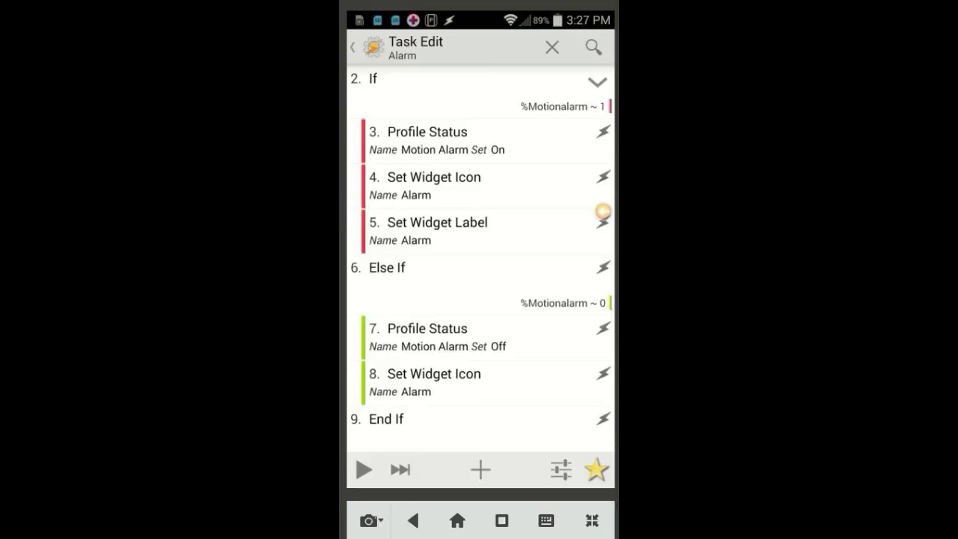
Step: Save the Alarm task, reopen it and test-run it once, then return to Tasks
key("Escape")
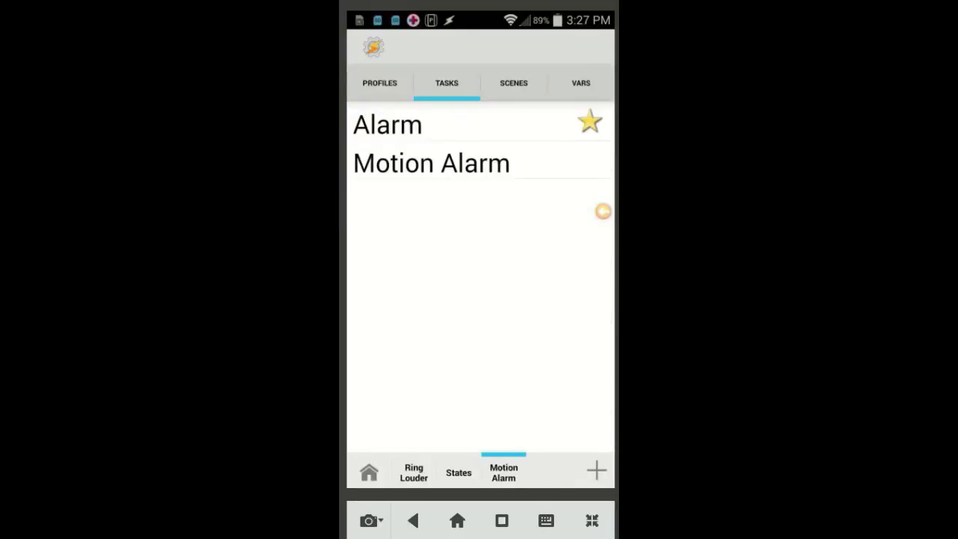
left_click(387, 124)
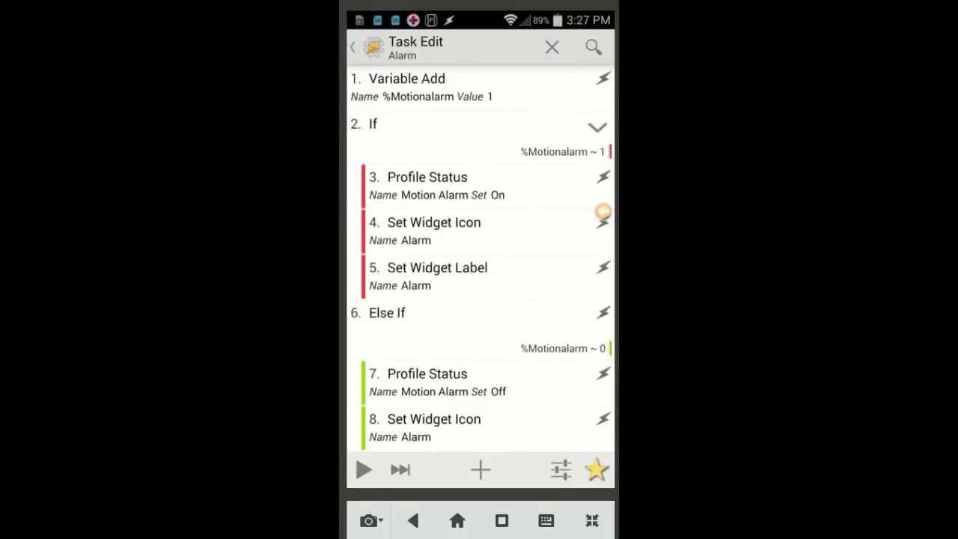
left_click(364, 469)
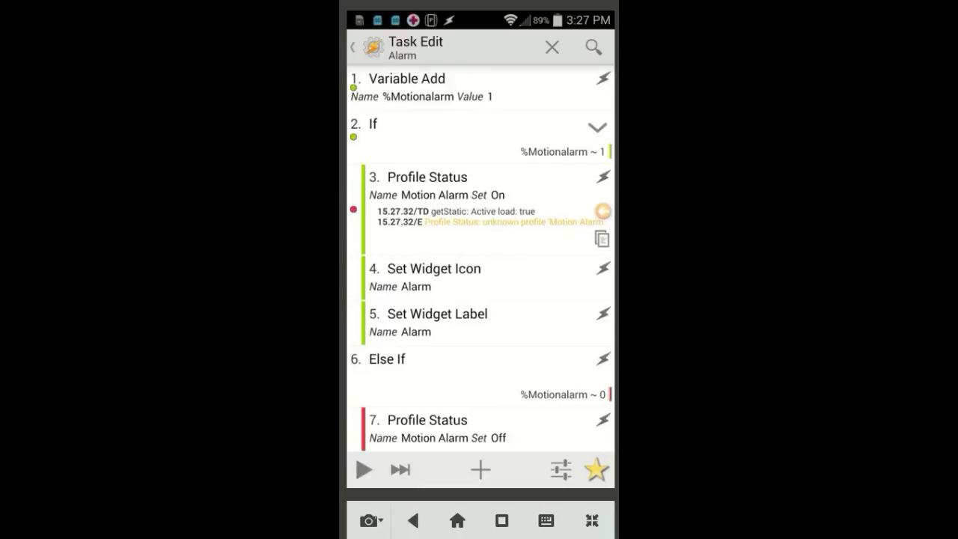
left_click(372, 47)
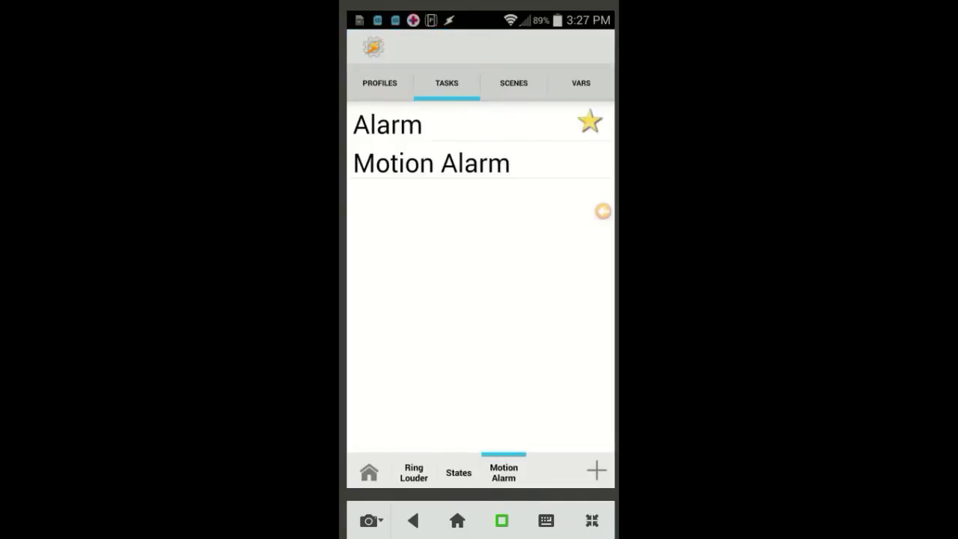
Step: Go to the home screen and unlock the PIN pad with the four-digit code
key("Home")
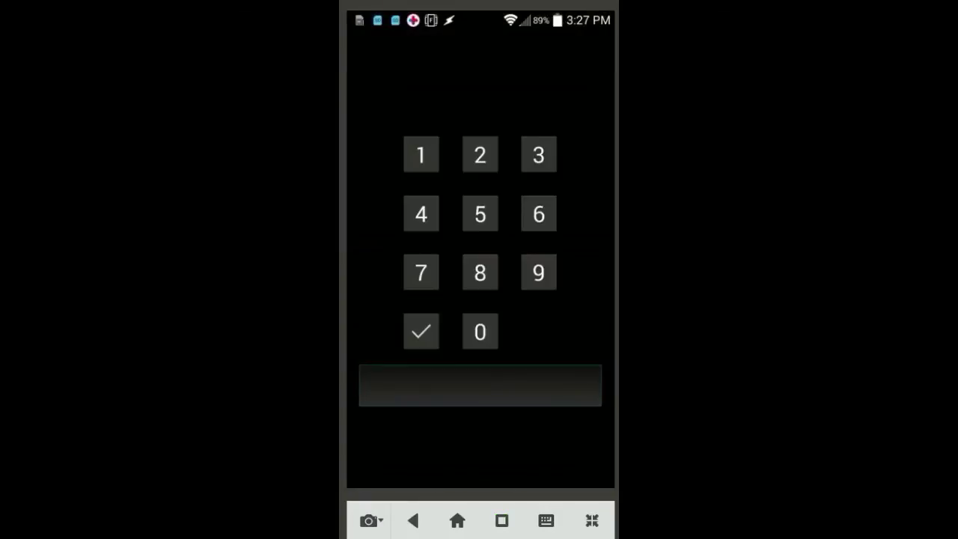
left_click(480, 214)
left_click(421, 155)
left_click(420, 272)
left_click(480, 332)
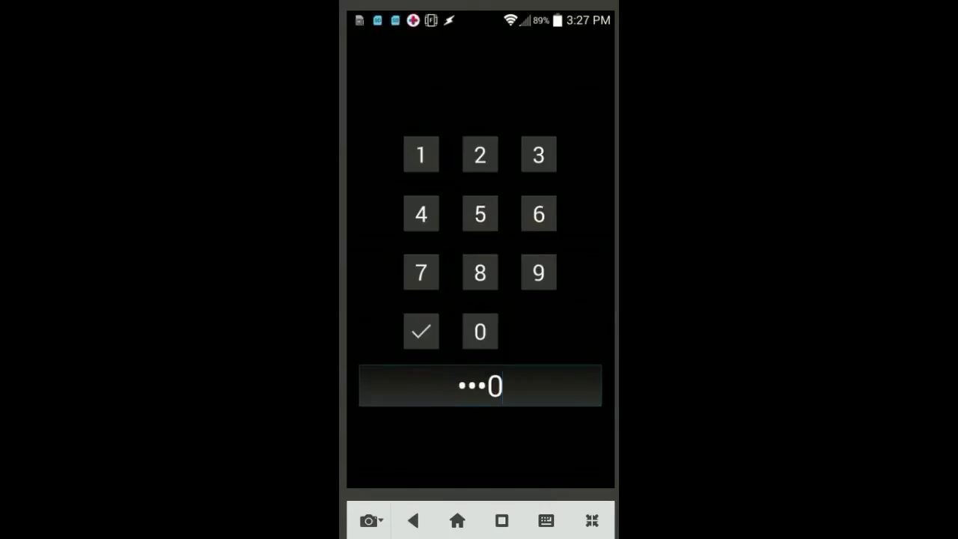
left_click(420, 331)
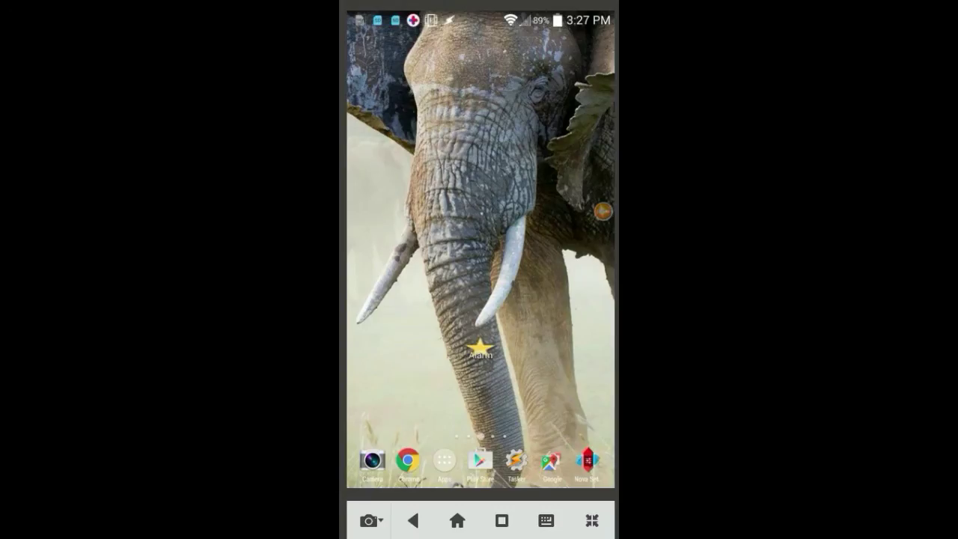